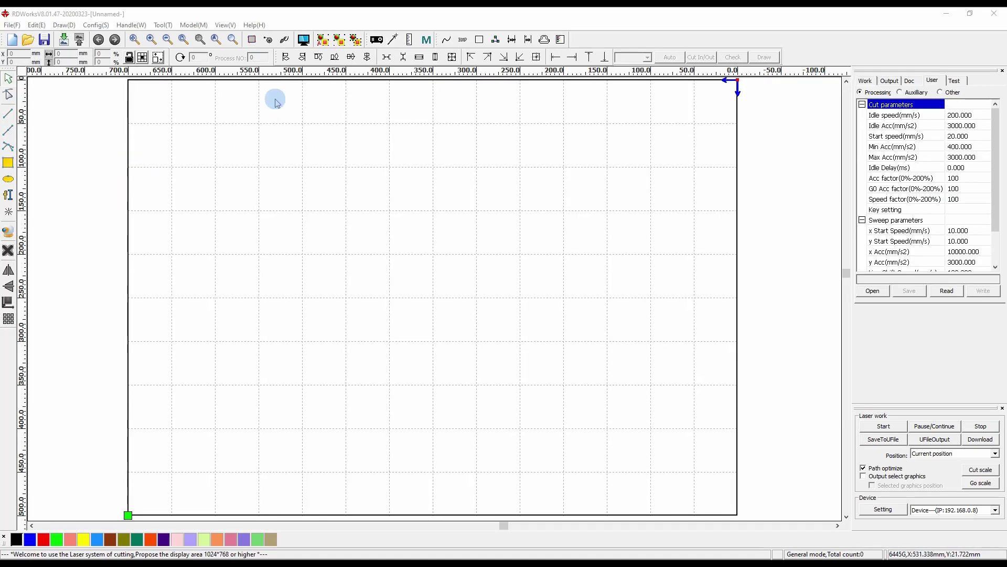
pyautogui.click(12, 26)
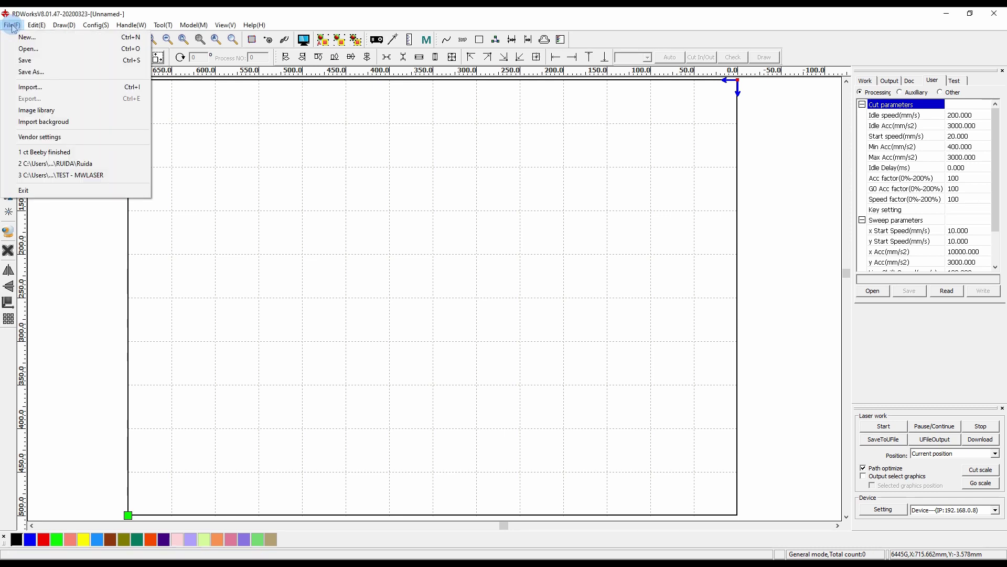
pyautogui.moveTo(34, 28)
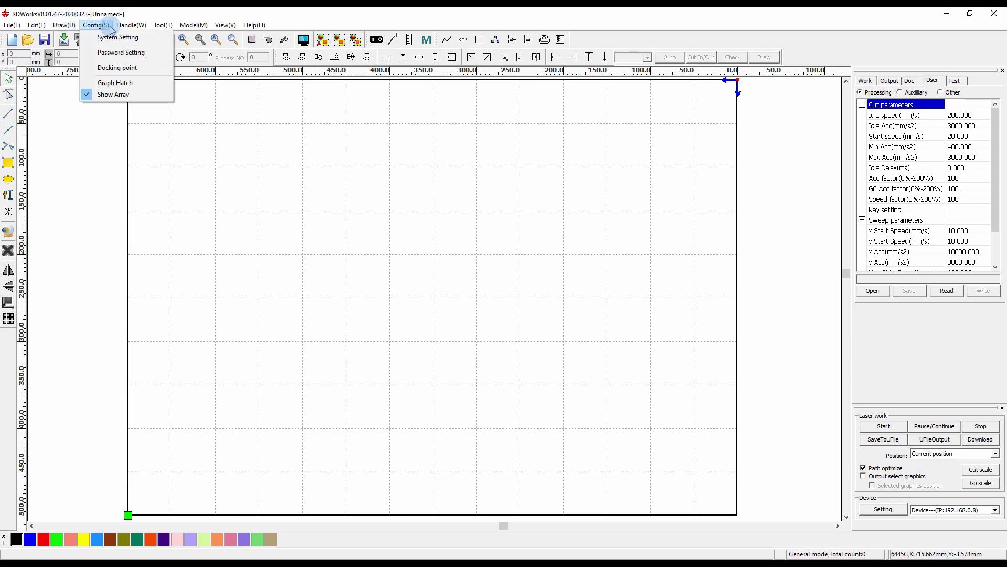
pyautogui.moveTo(168, 26)
pyautogui.click(128, 141)
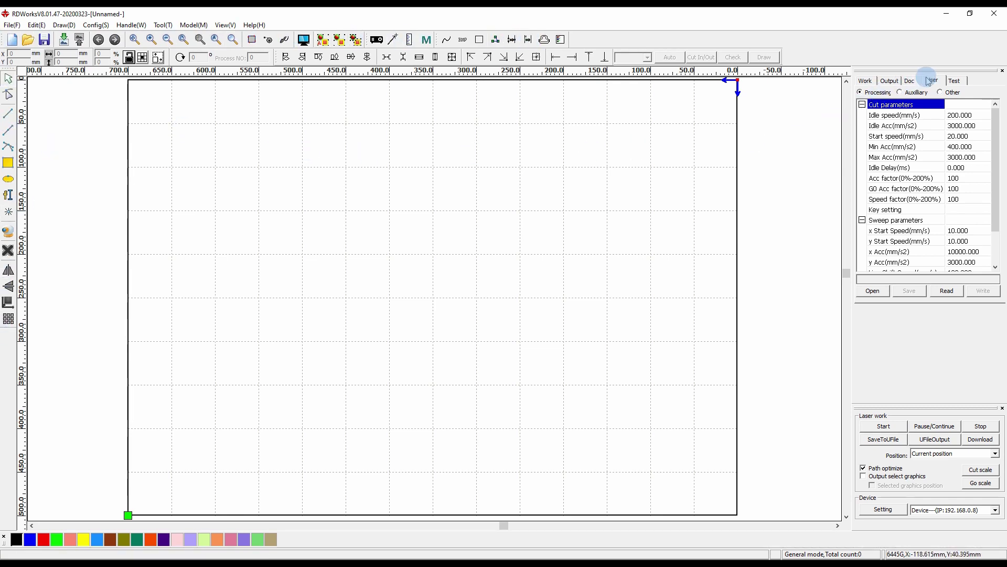
# Look through the Work, Doc, User and Test pages of the machine settings
pyautogui.click(866, 82)
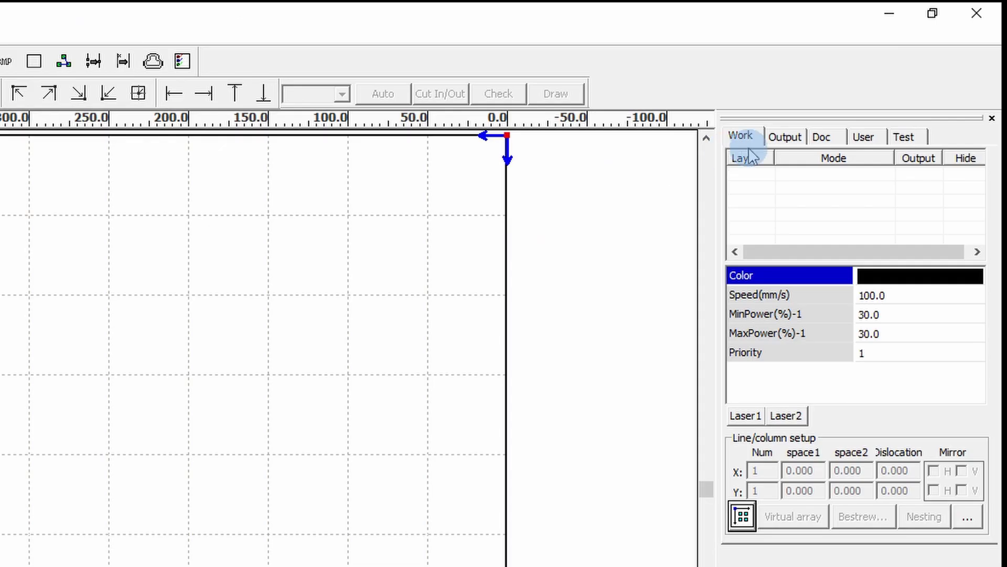
pyautogui.click(829, 144)
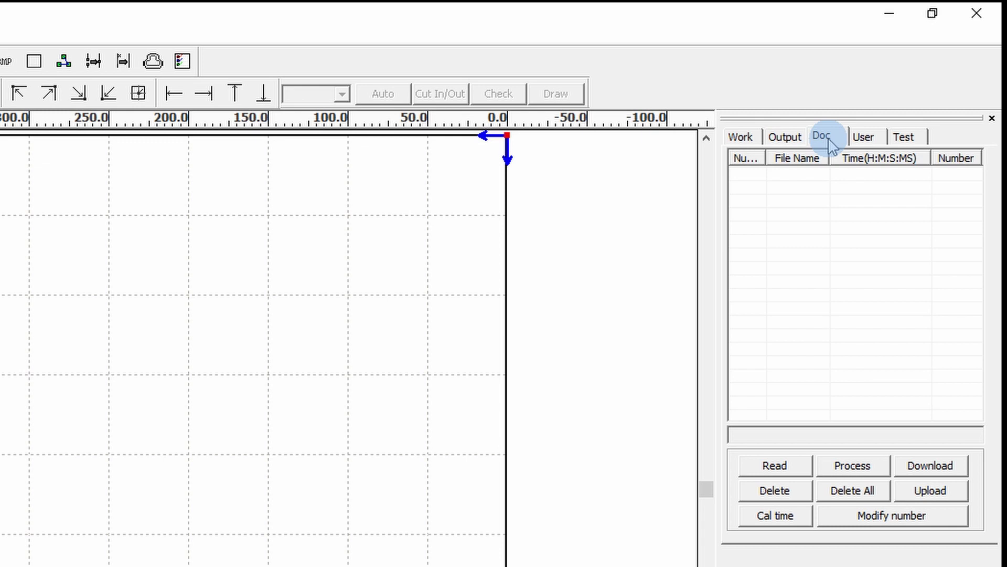
pyautogui.click(865, 138)
pyautogui.click(909, 143)
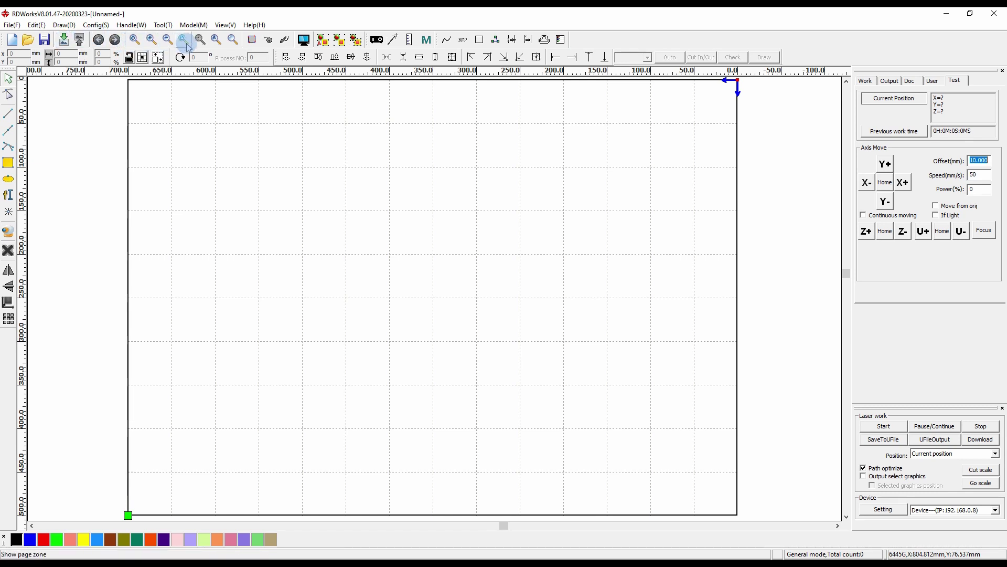
pyautogui.scroll(1, 376, 214)
pyautogui.scroll(-2, 376, 214)
pyautogui.scroll(1, 374, 210)
pyautogui.scroll(-1, 374, 210)
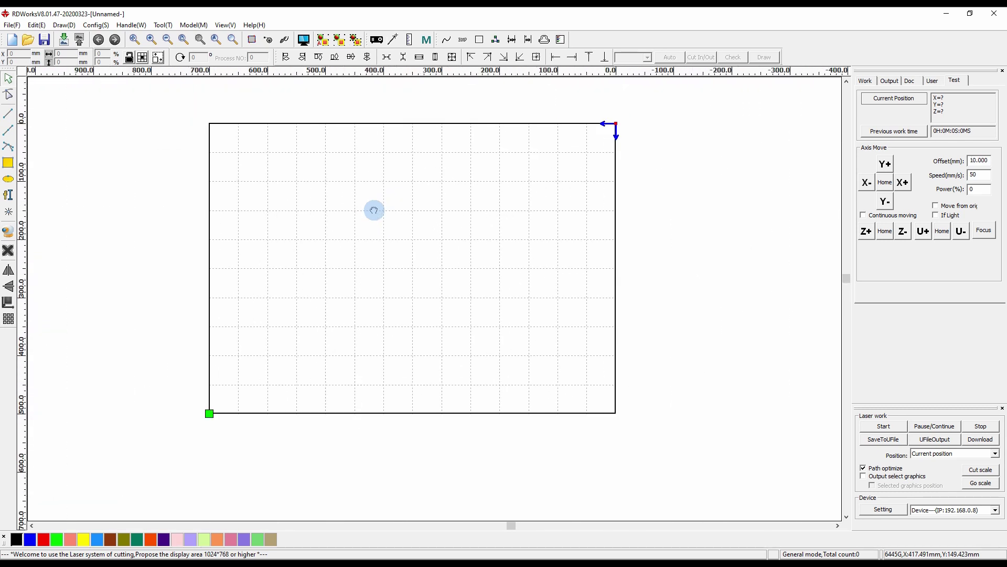
pyautogui.moveTo(374, 210); pyautogui.dragTo(347, 206, button='middle')
pyautogui.scroll(1, 346, 207)
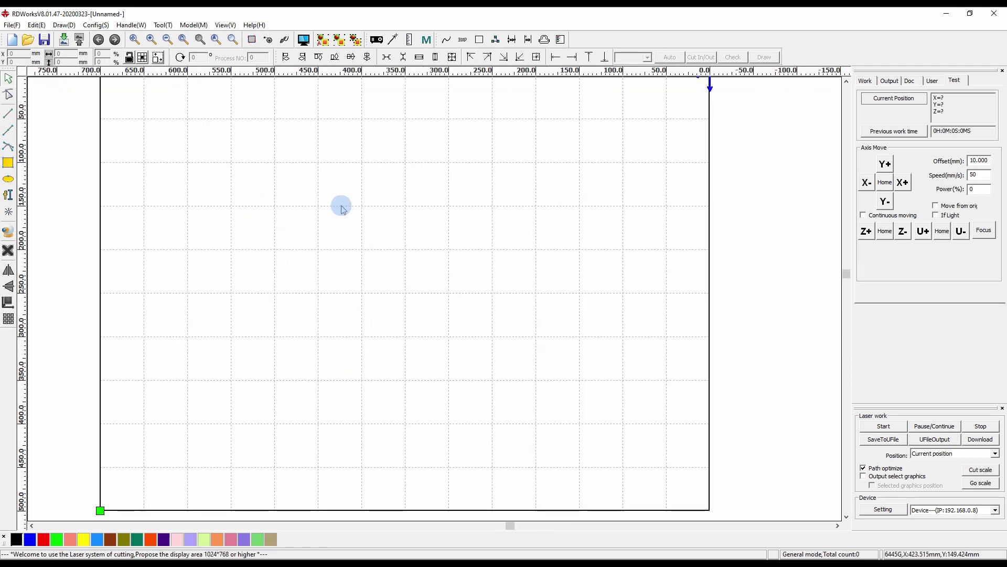
pyautogui.moveTo(846, 274)
pyautogui.mouseDown()
pyautogui.moveTo(850, 246)
pyautogui.moveTo(847, 274)
pyautogui.mouseUp()
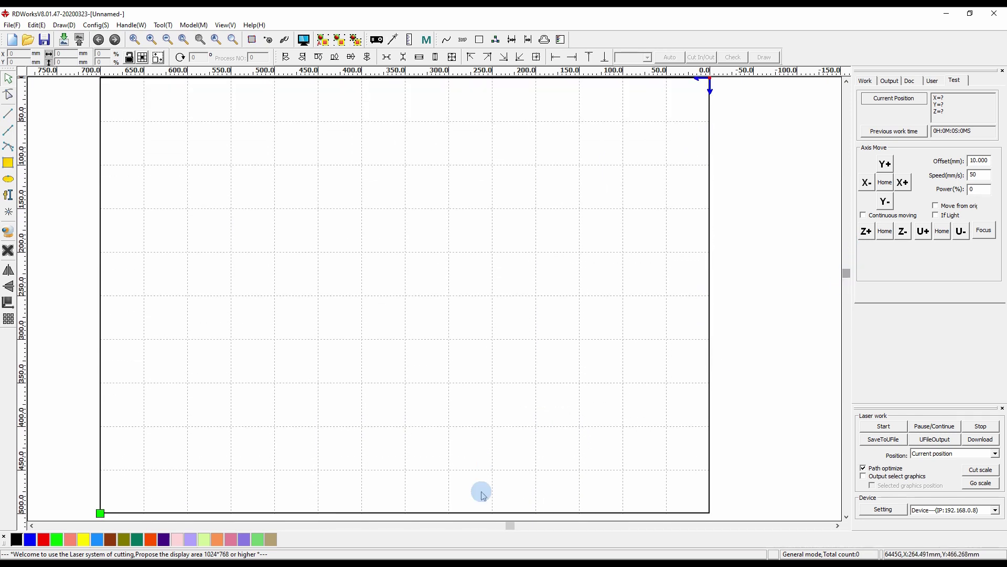
pyautogui.moveTo(513, 530)
pyautogui.mouseDown()
pyautogui.moveTo(470, 530)
pyautogui.moveTo(498, 530)
pyautogui.mouseUp()
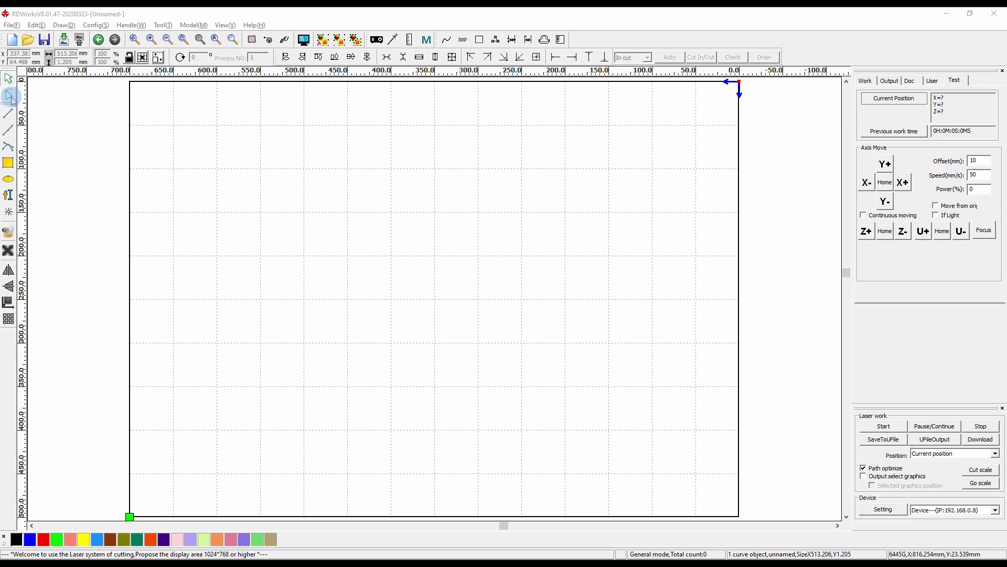
# Draw a slanted line from about X 603, Y 63 to X 492, Y 113, and a longer horizontal line just above it
pyautogui.click(11, 116)
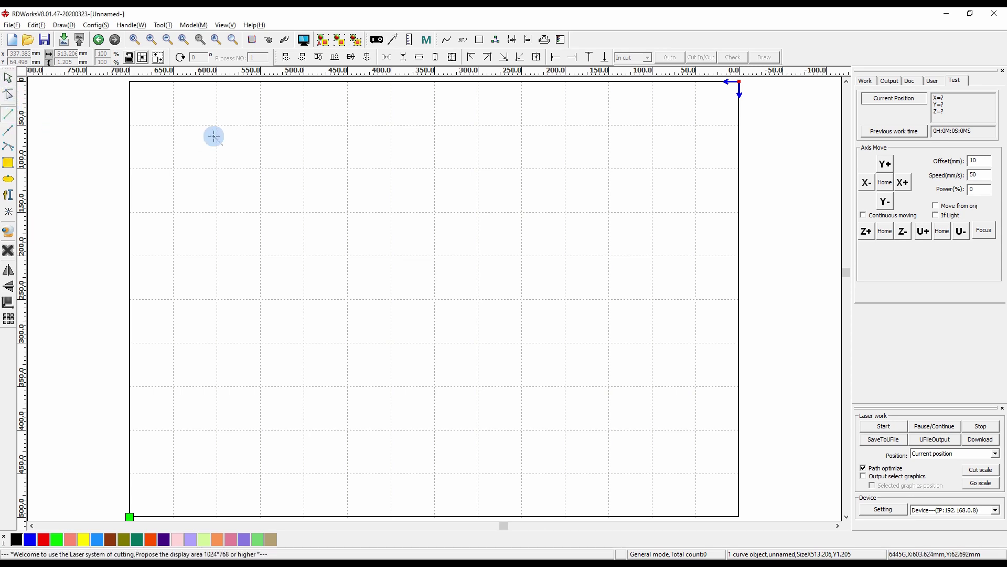
pyautogui.moveTo(214, 136)
pyautogui.mouseDown()
pyautogui.moveTo(325, 137)
pyautogui.moveTo(311, 180)
pyautogui.mouseUp()
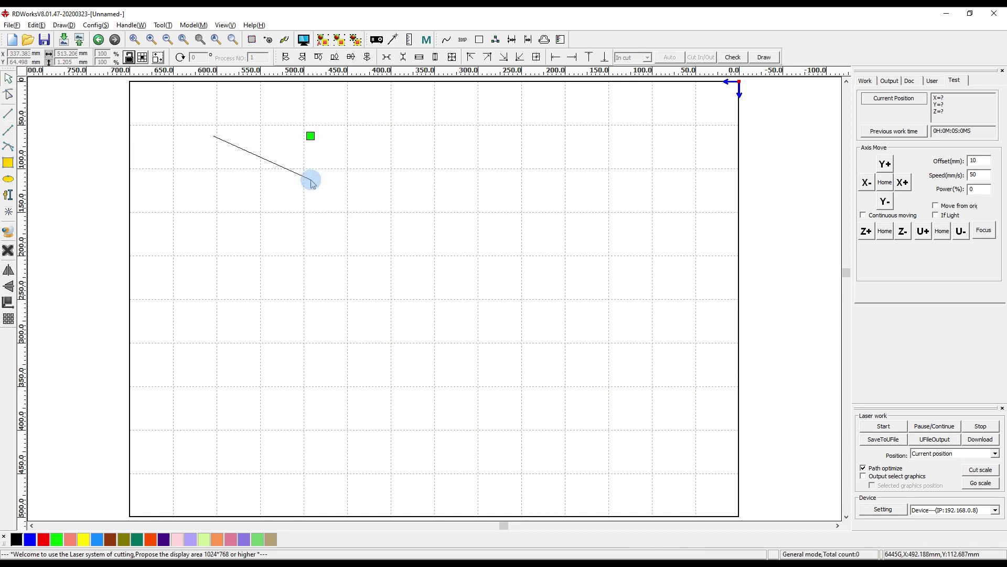
pyautogui.rightClick(123, 144)
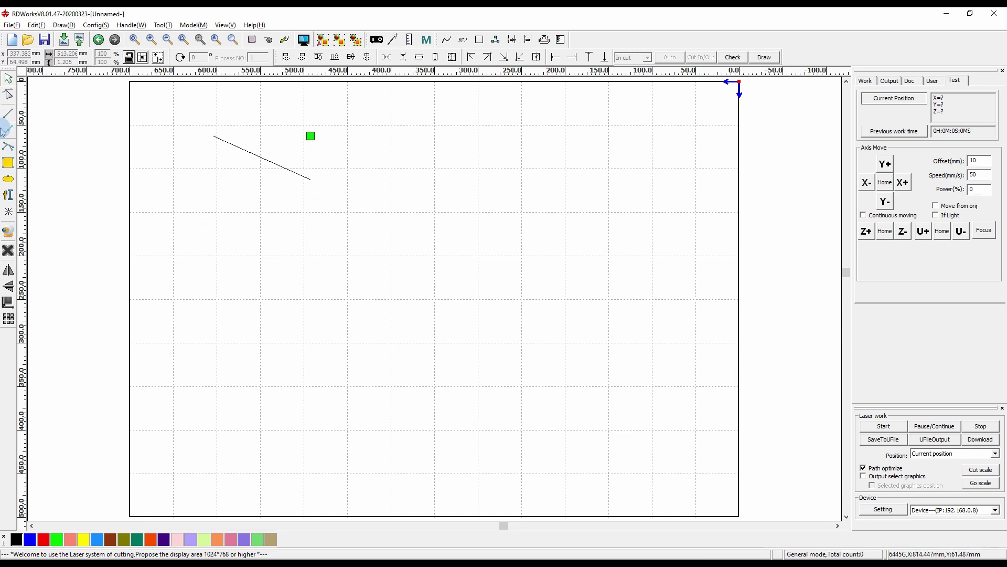
pyautogui.click(8, 113)
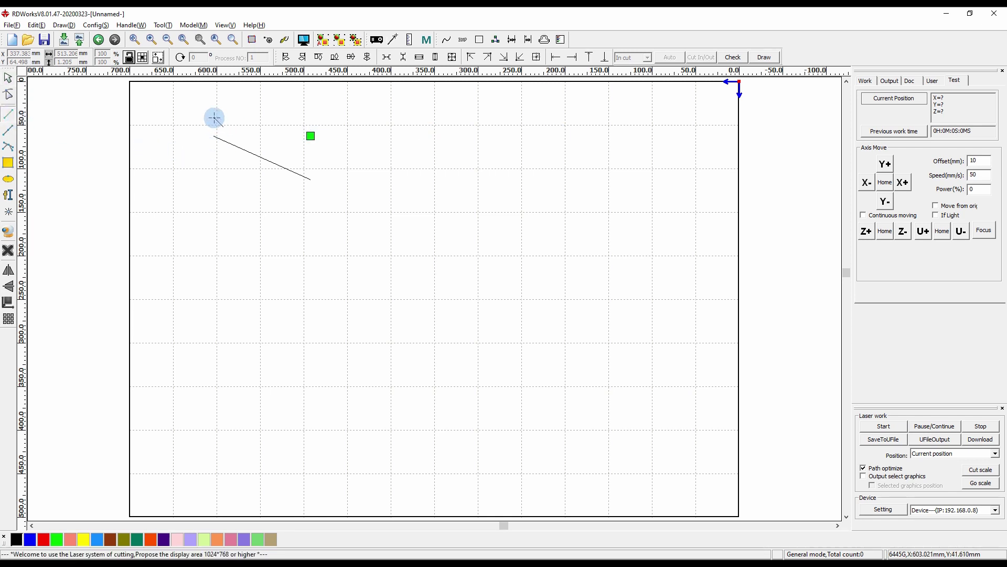
pyautogui.moveTo(215, 118)
pyautogui.mouseDown()
pyautogui.moveTo(393, 105)
pyautogui.moveTo(404, 117)
pyautogui.moveTo(549, 112)
pyautogui.moveTo(348, 118)
pyautogui.moveTo(614, 119)
pyautogui.moveTo(416, 117)
pyautogui.moveTo(461, 122)
pyautogui.moveTo(250, 195)
pyautogui.moveTo(215, 358)
pyautogui.moveTo(216, 126)
pyautogui.moveTo(366, 121)
pyautogui.mouseUp()
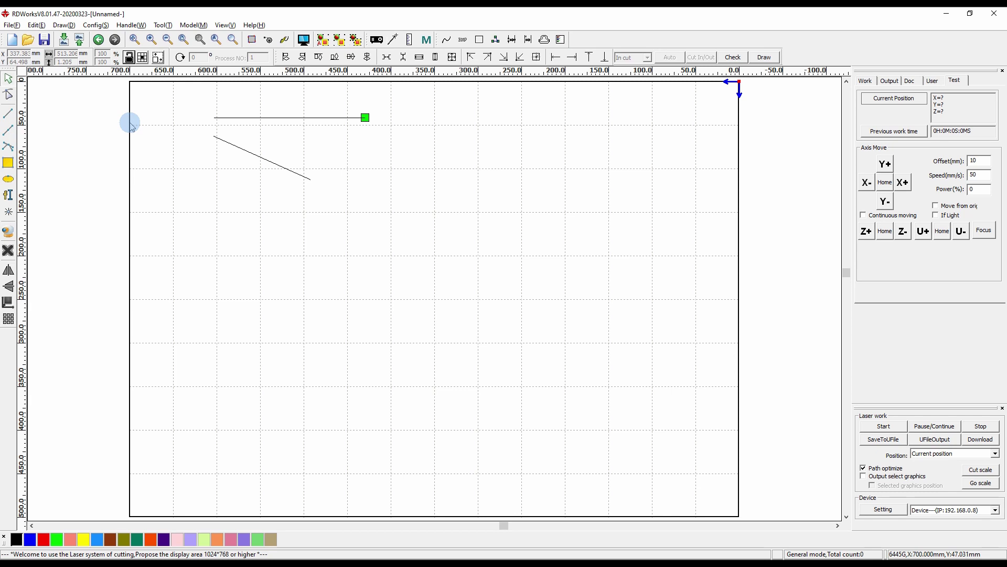
# Draw a closed eight-point polygon about 169 by 127 mm, notched on its left side, to the right of the slanted line
pyautogui.click(8, 139)
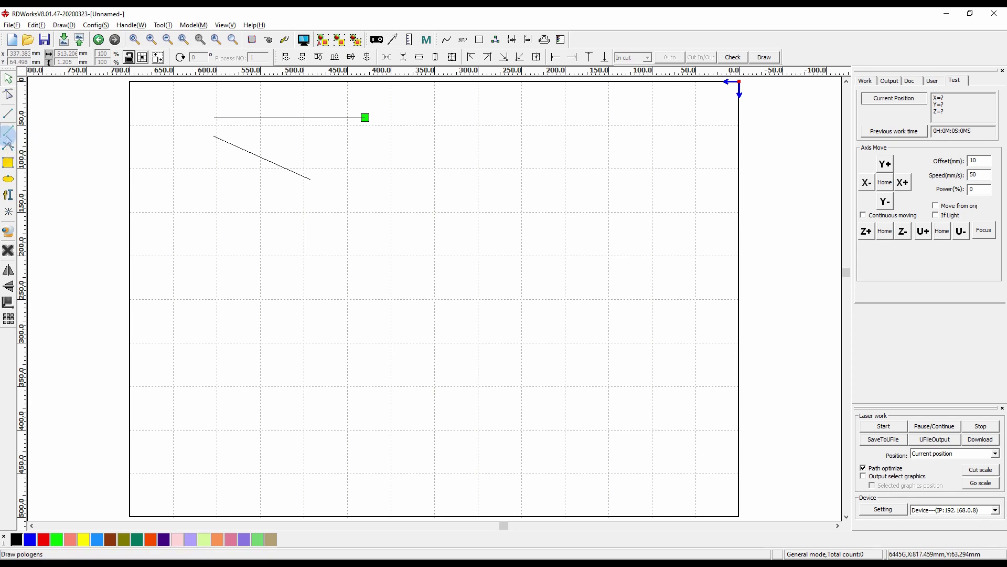
pyautogui.click(386, 138)
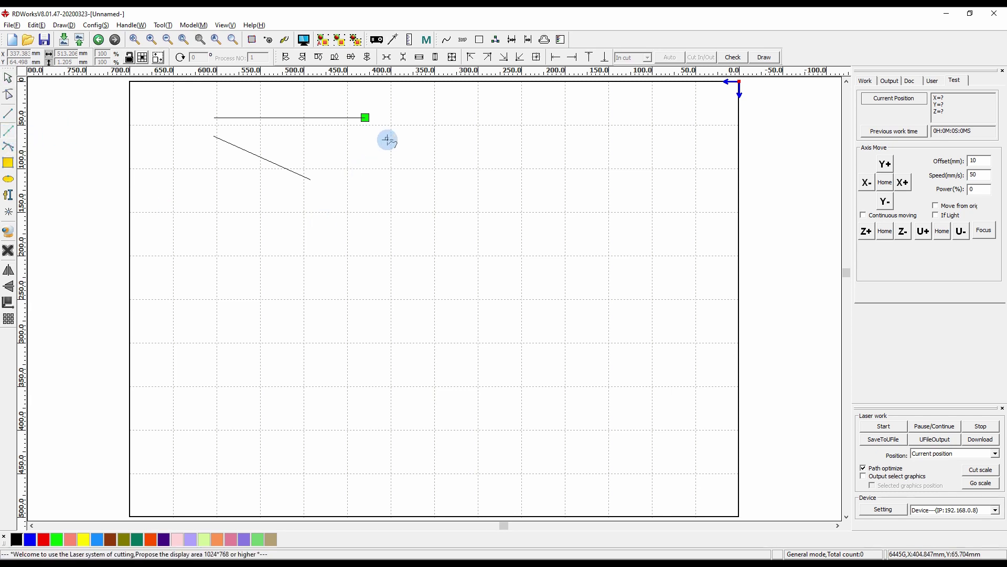
pyautogui.click(493, 142)
pyautogui.click(504, 193)
pyautogui.click(450, 224)
pyautogui.click(380, 249)
pyautogui.click(370, 200)
pyautogui.click(447, 181)
pyautogui.click(357, 175)
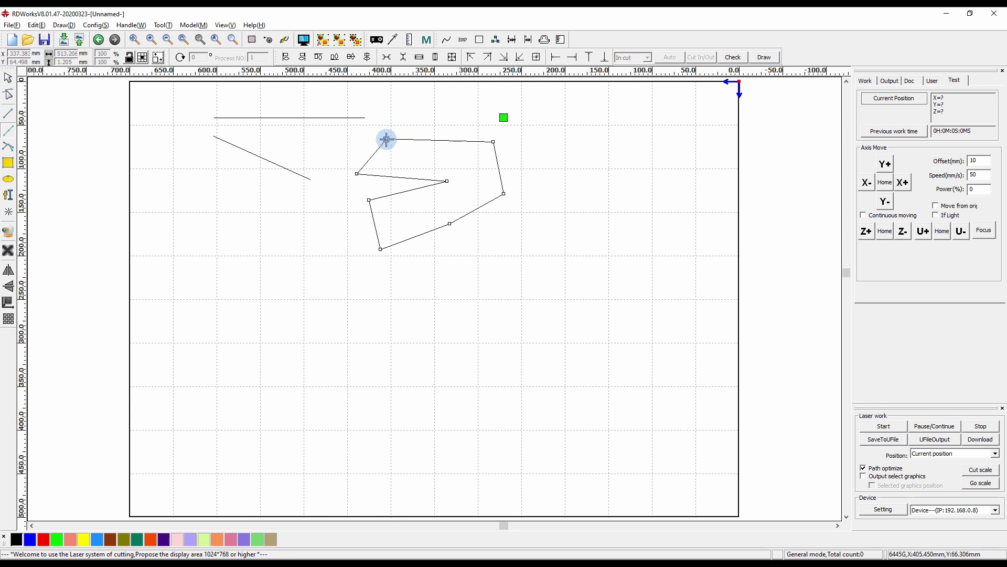
pyautogui.click(387, 139)
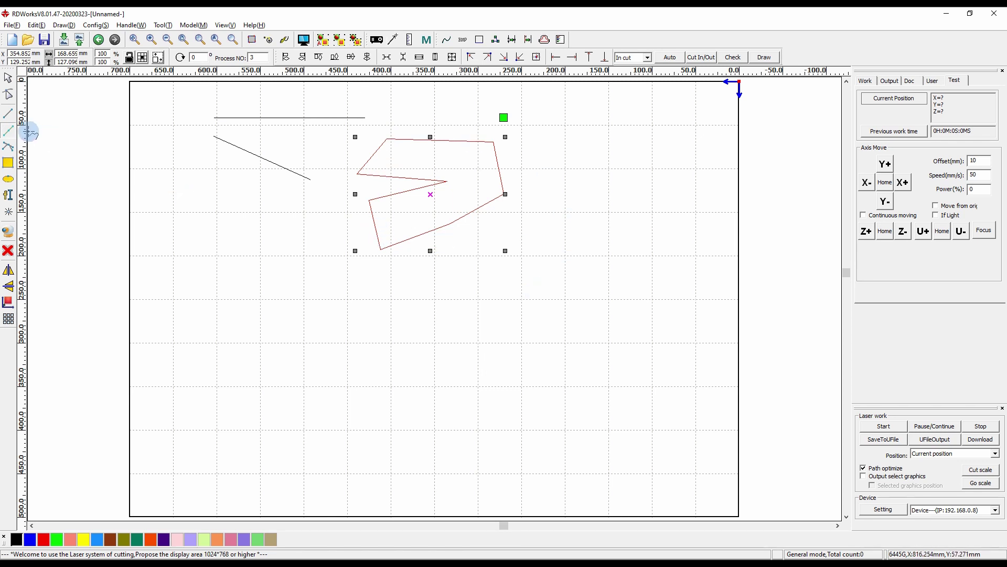
# Draw an open three-point polyline below the slanted line, with a long upper segment and a short one turning down
pyautogui.click(180, 191)
pyautogui.click(263, 196)
pyautogui.click(255, 222)
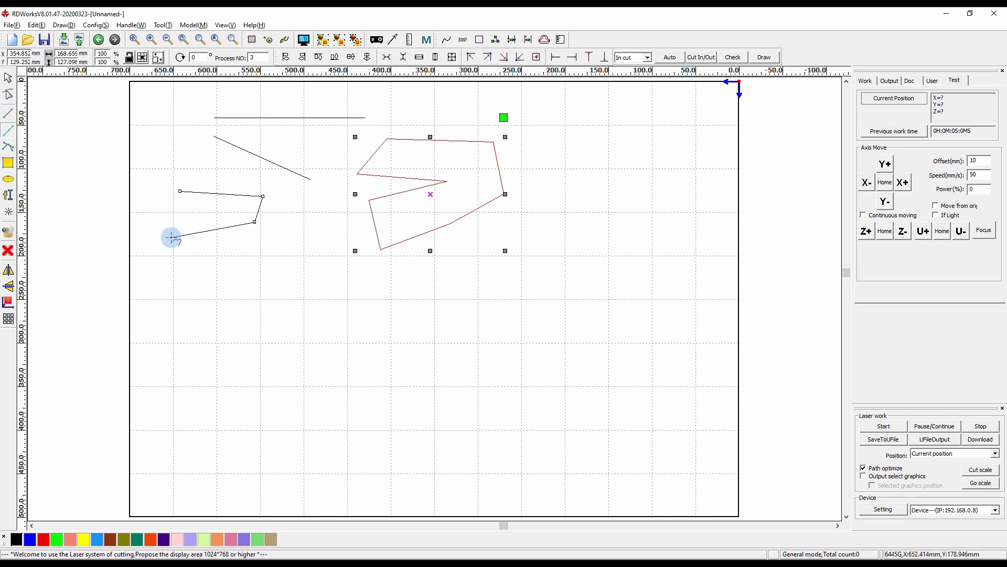
pyautogui.rightClick(171, 238)
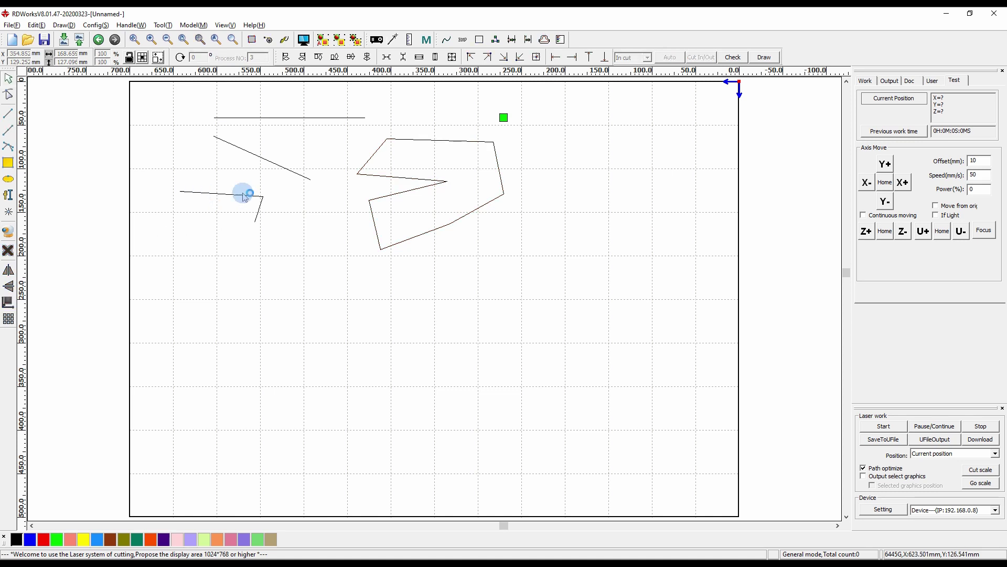
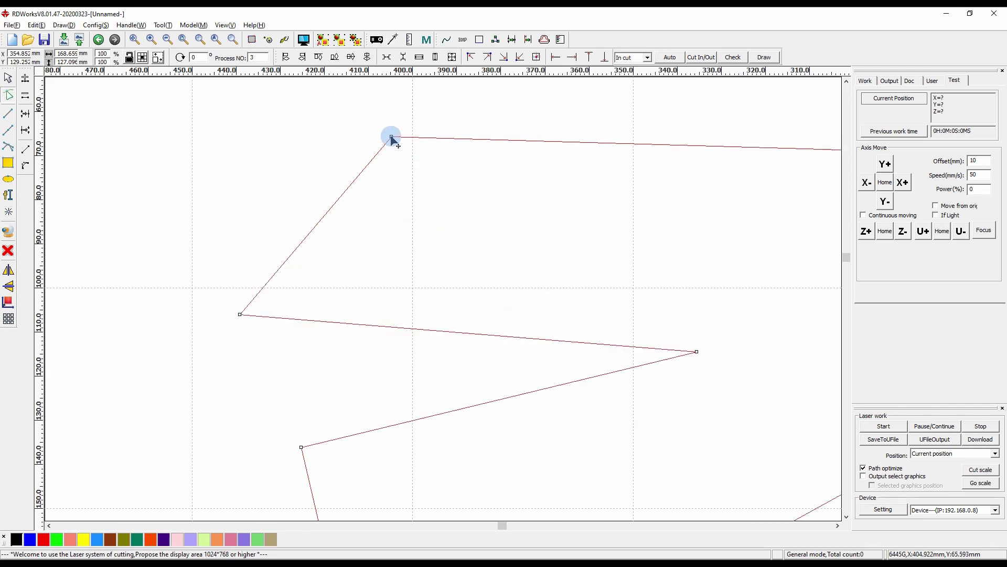
# Edit the notched polygon's nodes, moving its upper-left corner down and right and the corner below it inward
pyautogui.moveTo(392, 138); pyautogui.dragTo(419, 192)
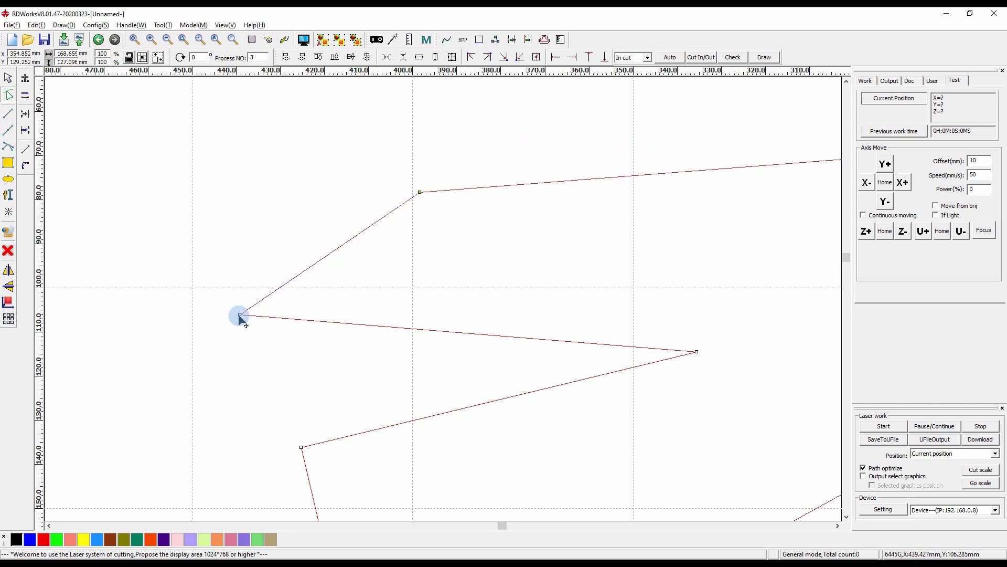
pyautogui.moveTo(241, 315); pyautogui.dragTo(345, 294)
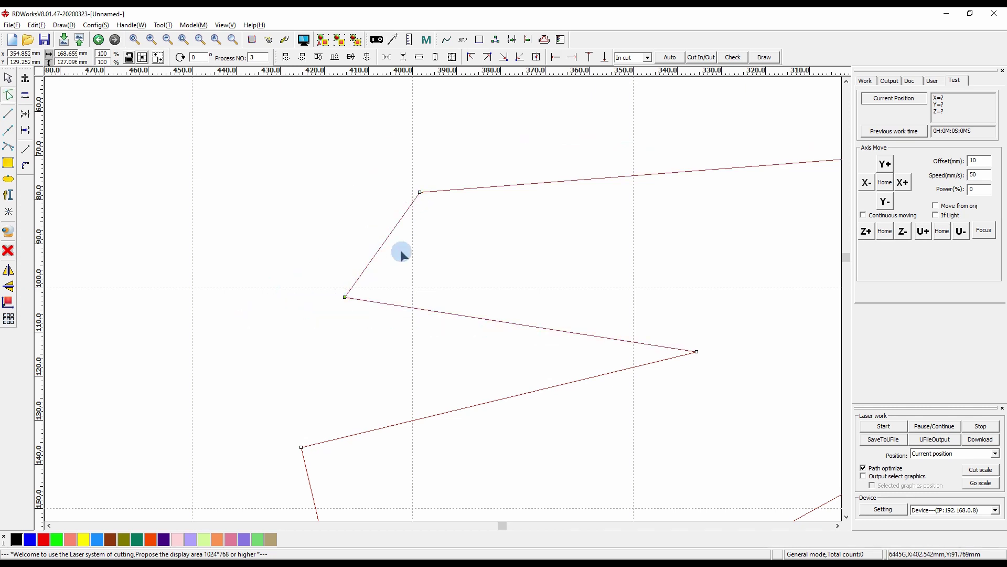
# Add a node near the middle of the polygon's top edge and move it down about 10 mm
pyautogui.scroll(-2, 402, 252)
pyautogui.moveTo(403, 255); pyautogui.dragTo(314, 239, button='middle')
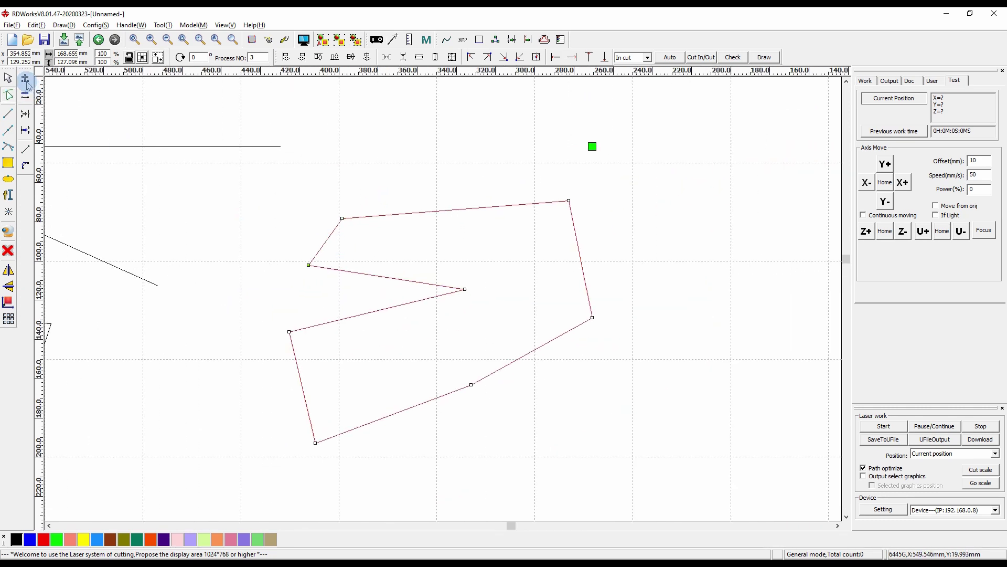
pyautogui.click(25, 80)
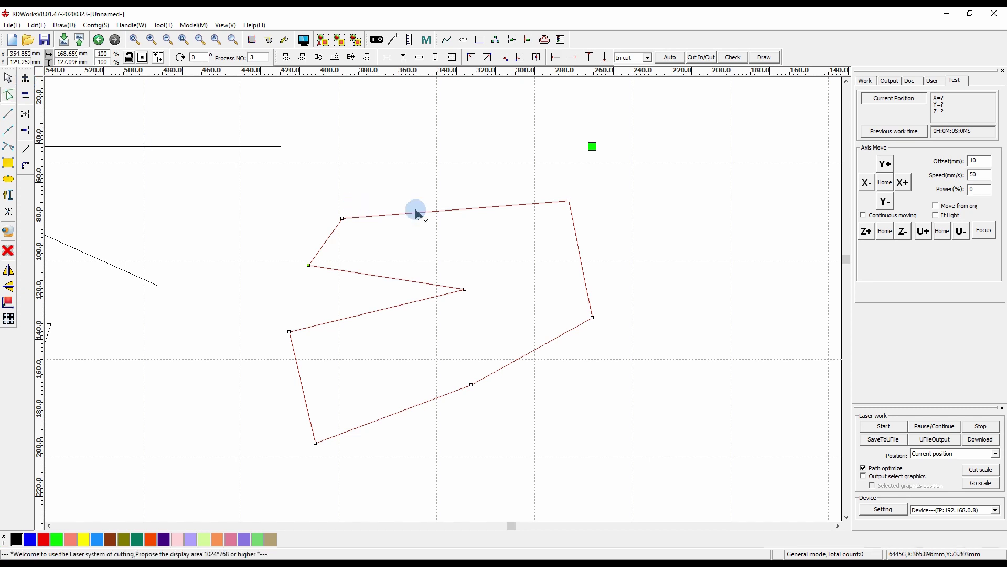
pyautogui.click(438, 212)
pyautogui.scroll(5, 439, 211)
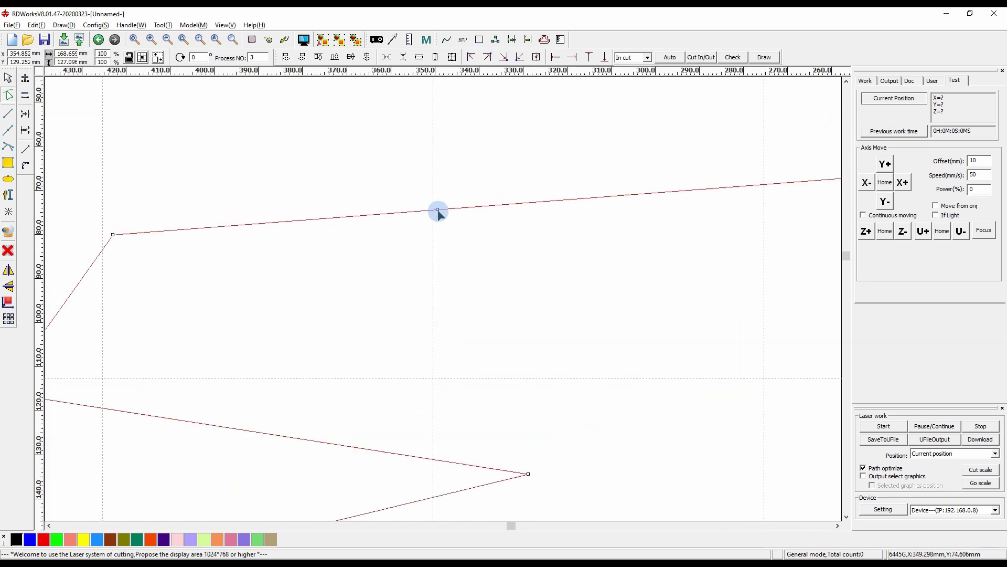
pyautogui.click(8, 96)
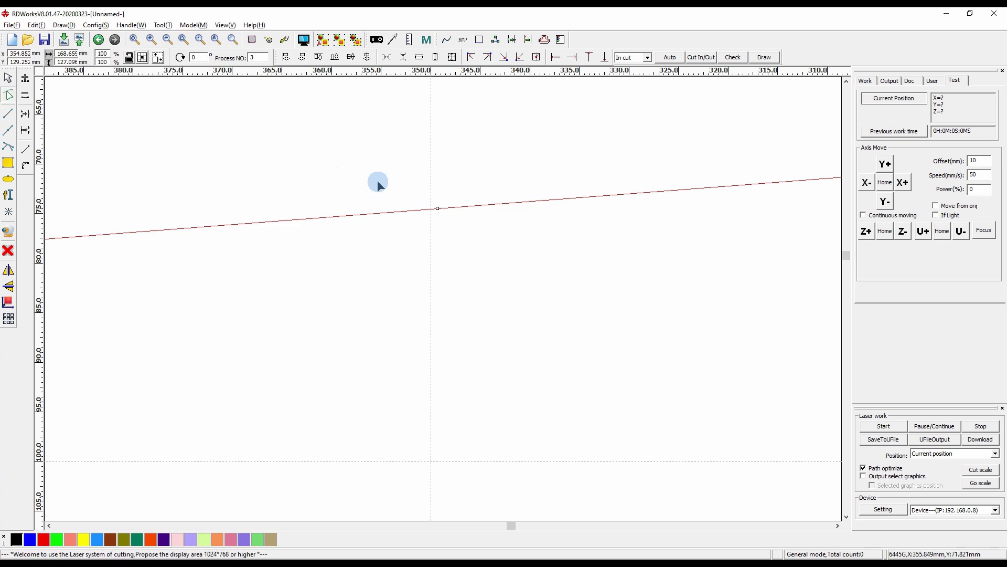
pyautogui.click(439, 210)
pyautogui.moveTo(439, 212); pyautogui.dragTo(442, 315)
# Delete the node at the inner tip of the polygon's notch
pyautogui.scroll(-4, 440, 326)
pyautogui.moveTo(443, 344); pyautogui.dragTo(413, 265, button='middle')
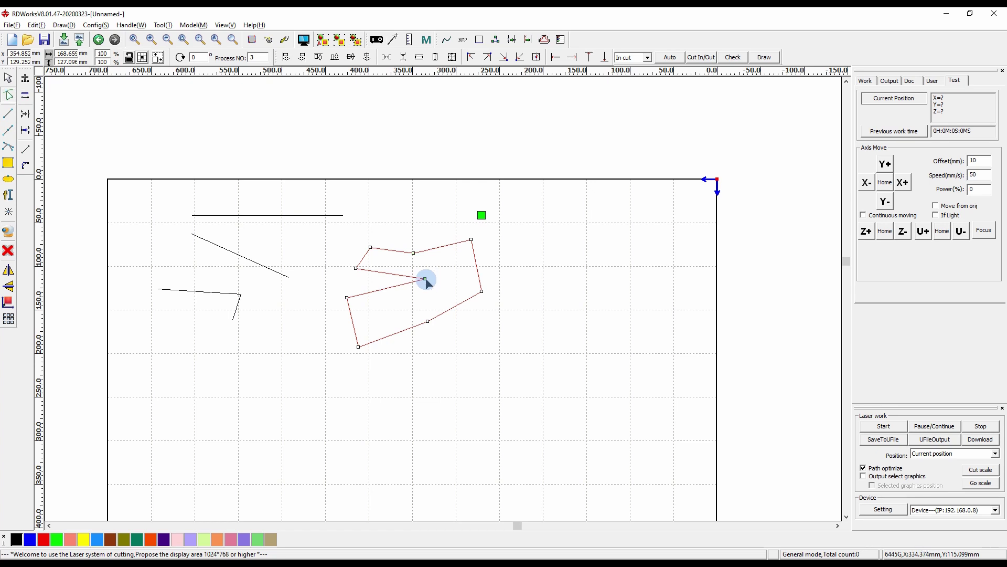
pyautogui.scroll(5, 425, 280)
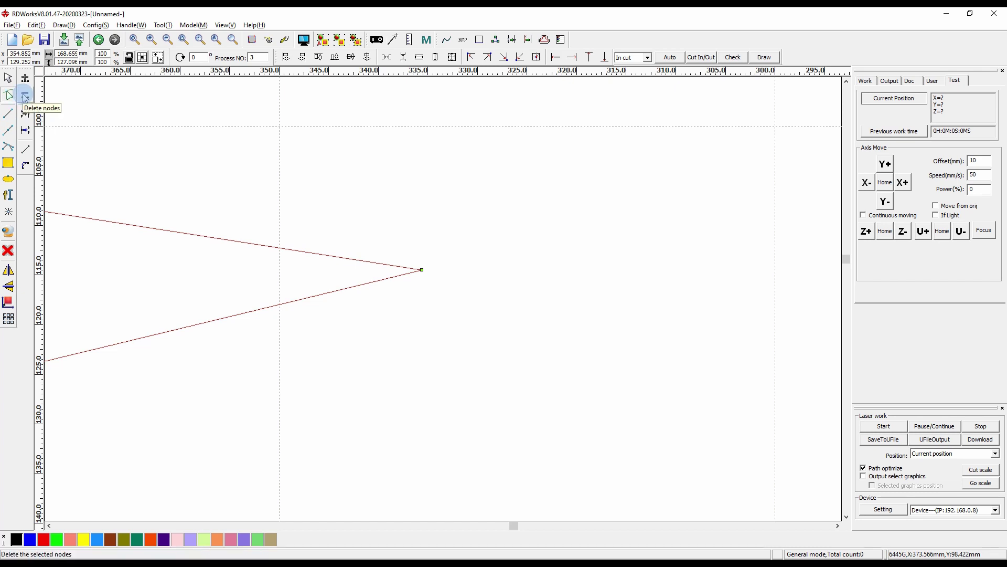
pyautogui.scroll(-5, 273, 268)
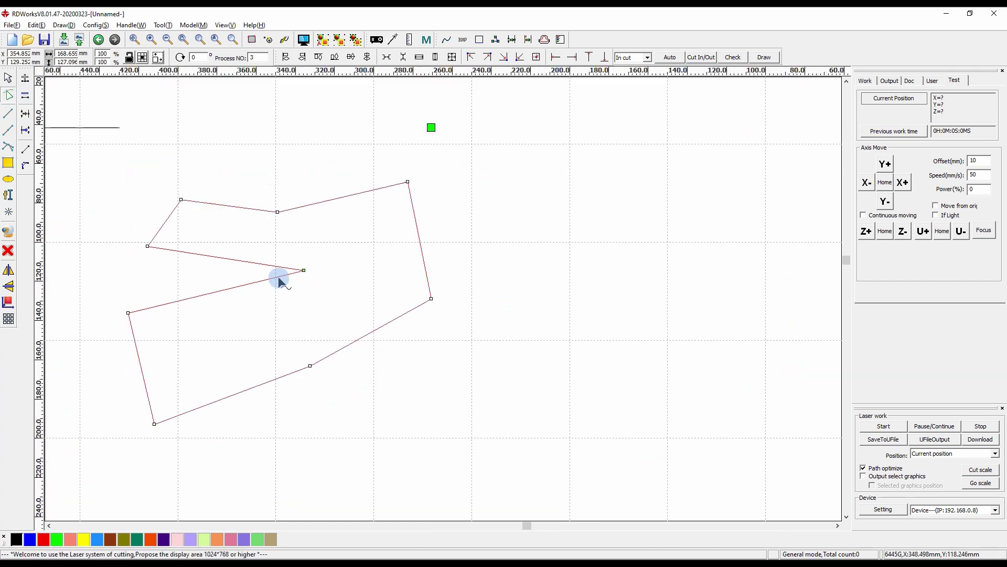
pyautogui.moveTo(281, 278); pyautogui.dragTo(320, 275, button='middle')
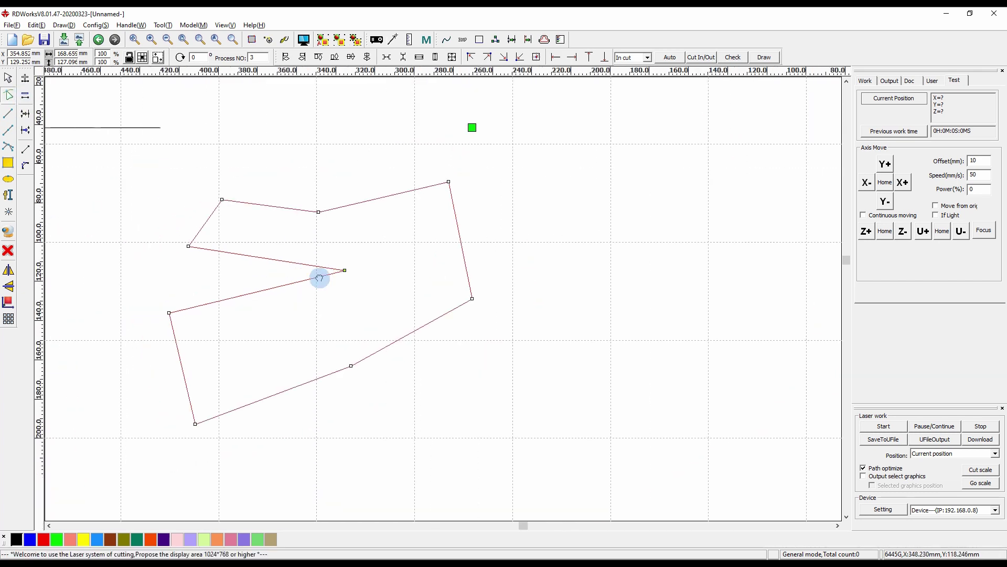
pyautogui.click(25, 99)
pyautogui.click(175, 239)
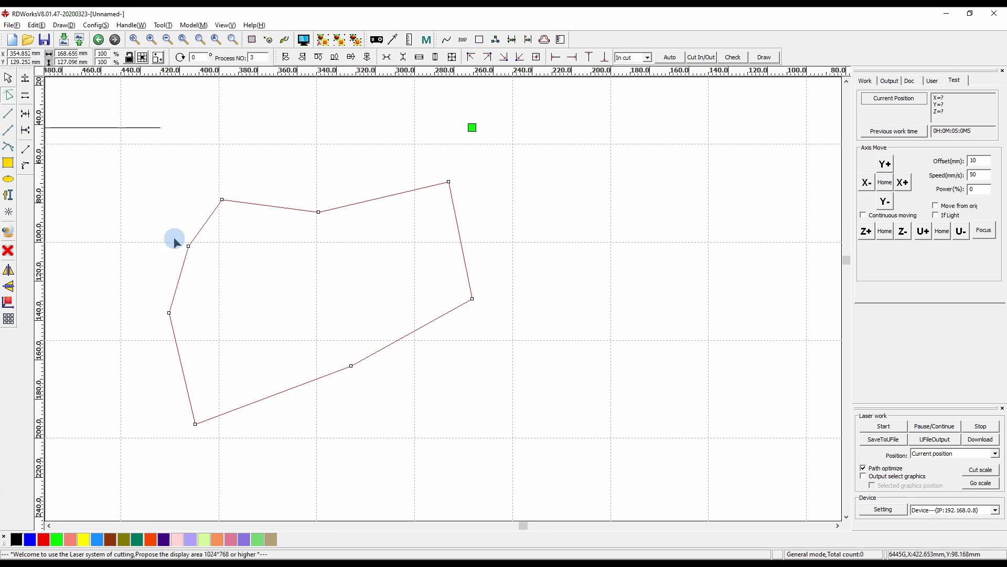
pyautogui.click(179, 238)
pyautogui.click(172, 307)
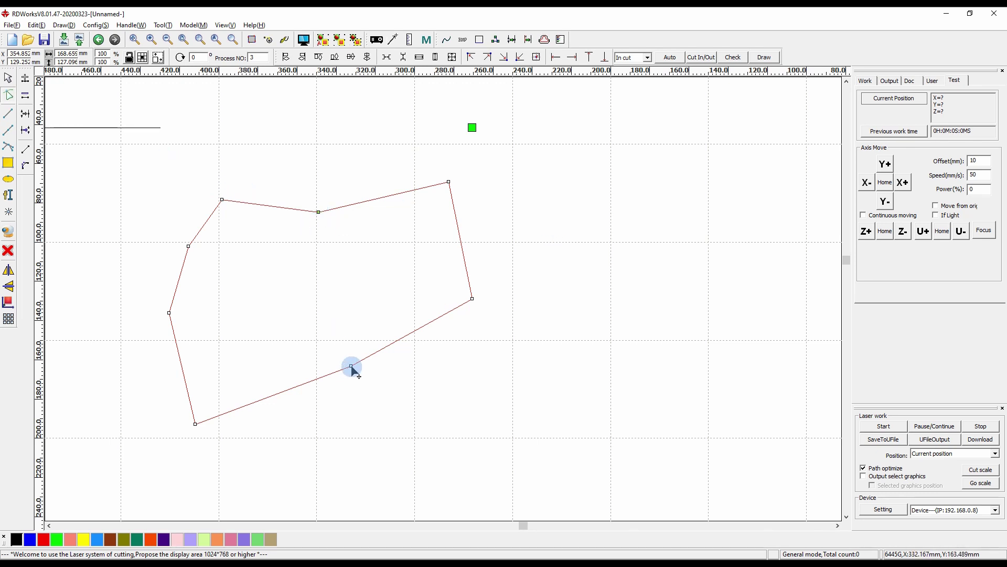
# Split the polygon at its top-edge and bottom-edge nodes, and move the separated right-hand piece about 24 mm to the right
pyautogui.click(27, 132)
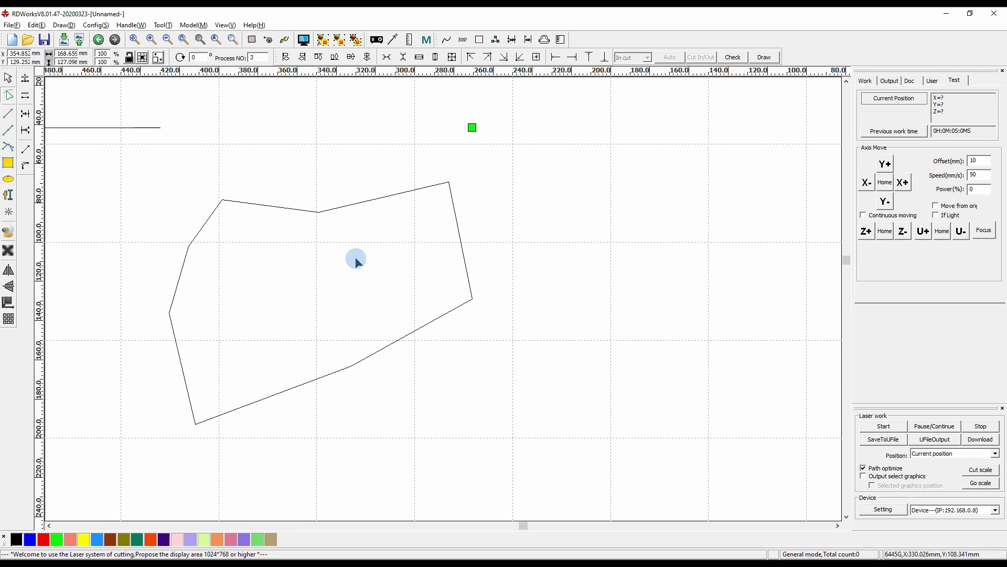
pyautogui.click(7, 78)
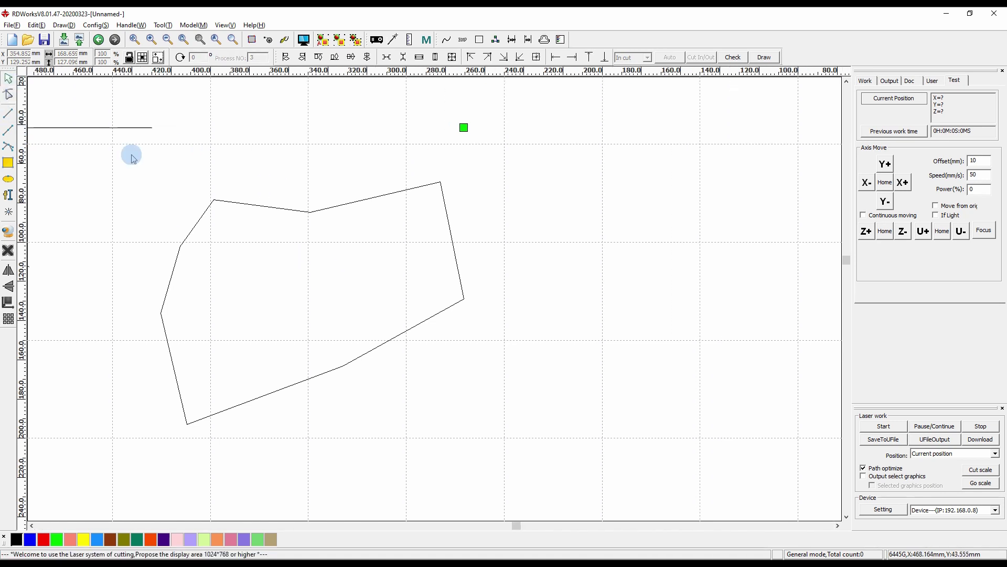
pyautogui.click(336, 213)
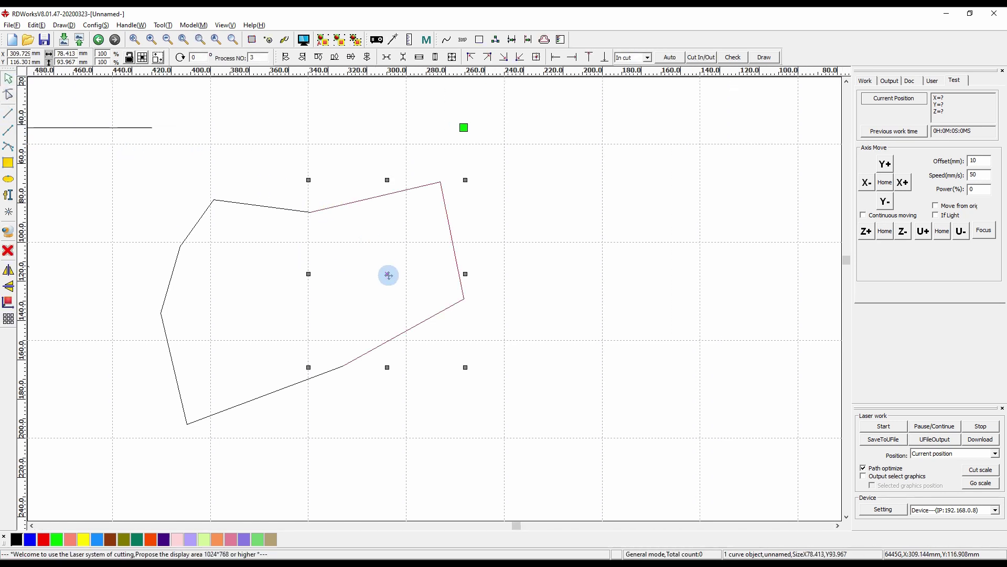
pyautogui.moveTo(388, 275); pyautogui.dragTo(434, 275)
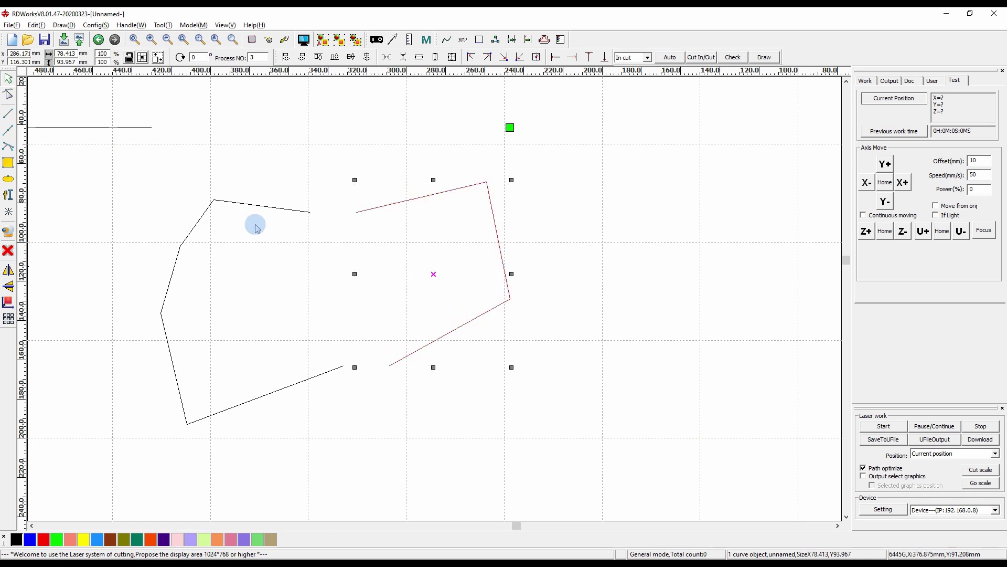
# Edit the right-hand piece's nodes, moving its upper open end down and its lower open end up toward each other
pyautogui.click(255, 205)
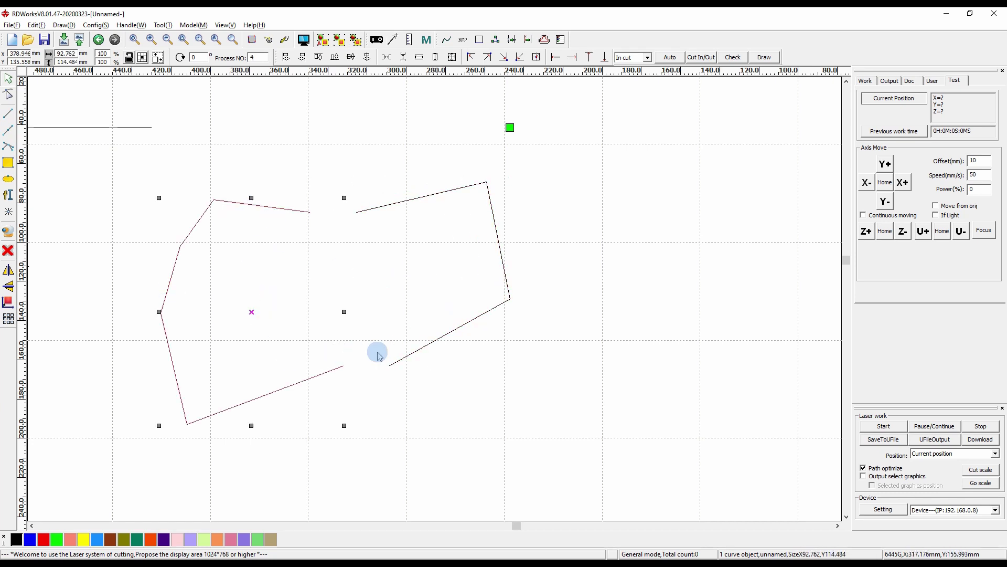
pyautogui.click(463, 331)
pyautogui.click(462, 328)
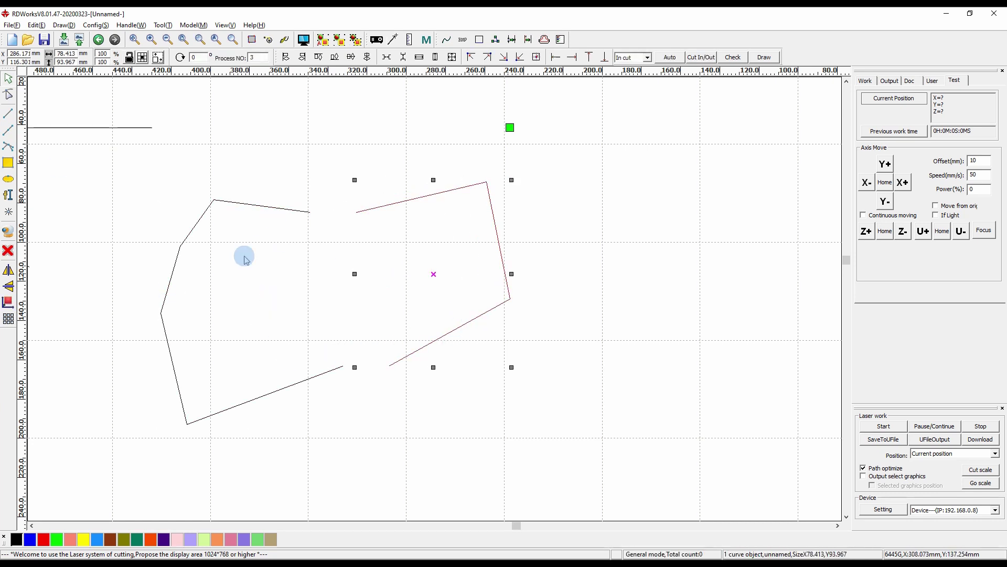
pyautogui.click(9, 95)
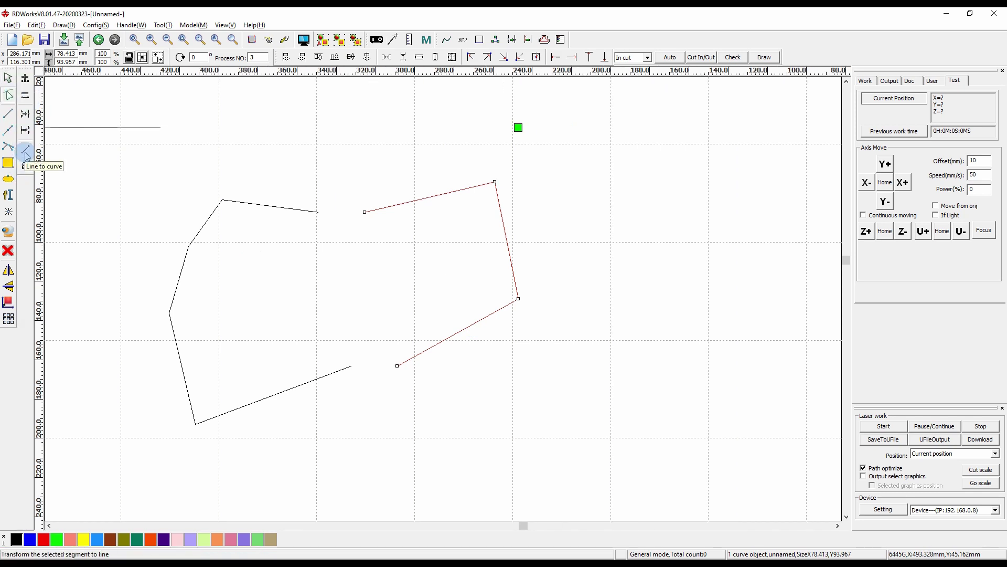
pyautogui.moveTo(366, 212); pyautogui.dragTo(381, 258)
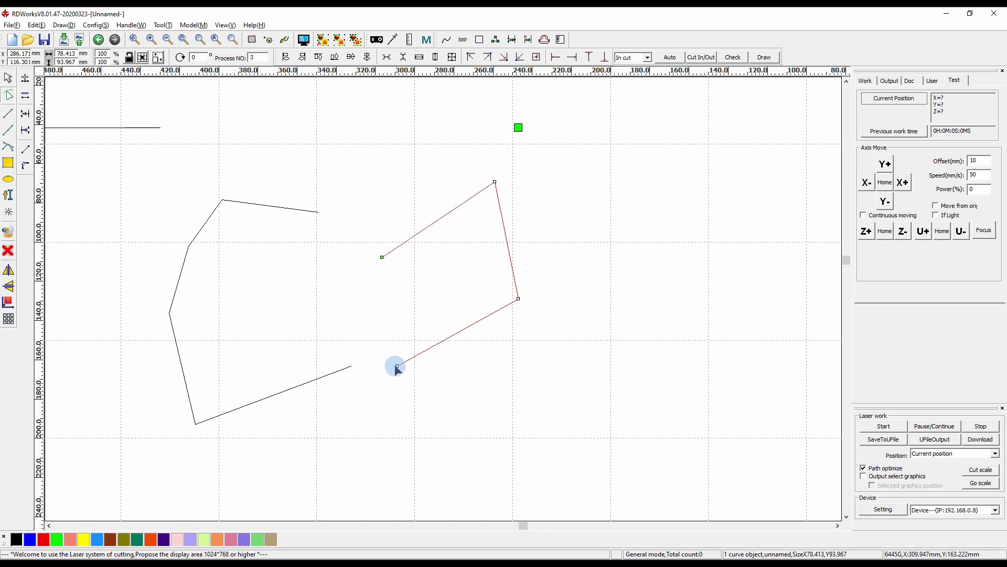
pyautogui.moveTo(397, 366); pyautogui.dragTo(388, 318)
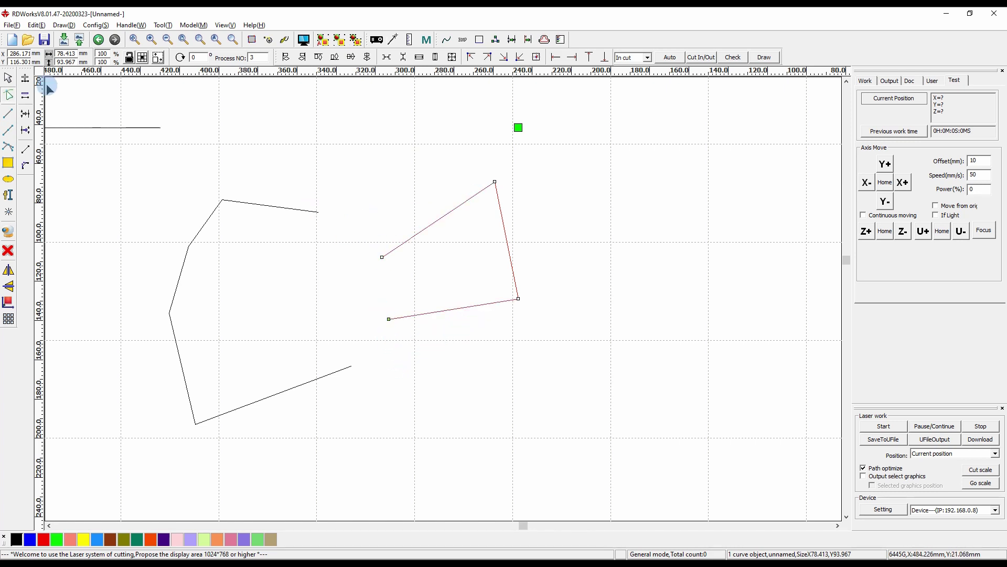
pyautogui.click(8, 78)
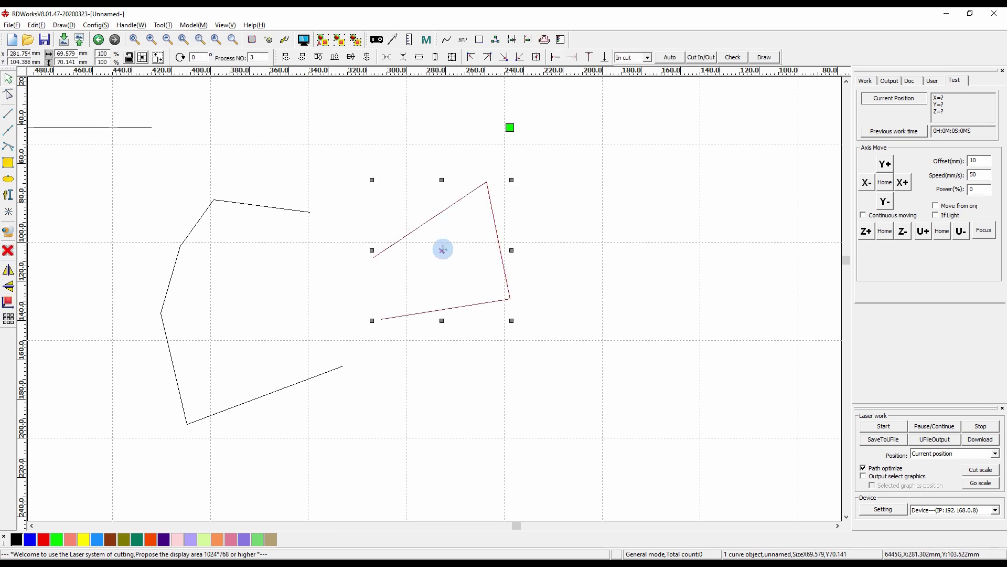
# Enlarge the right-hand polyline proportionally from its upper-right corner to about 81 × 81 mm
pyautogui.click(443, 250)
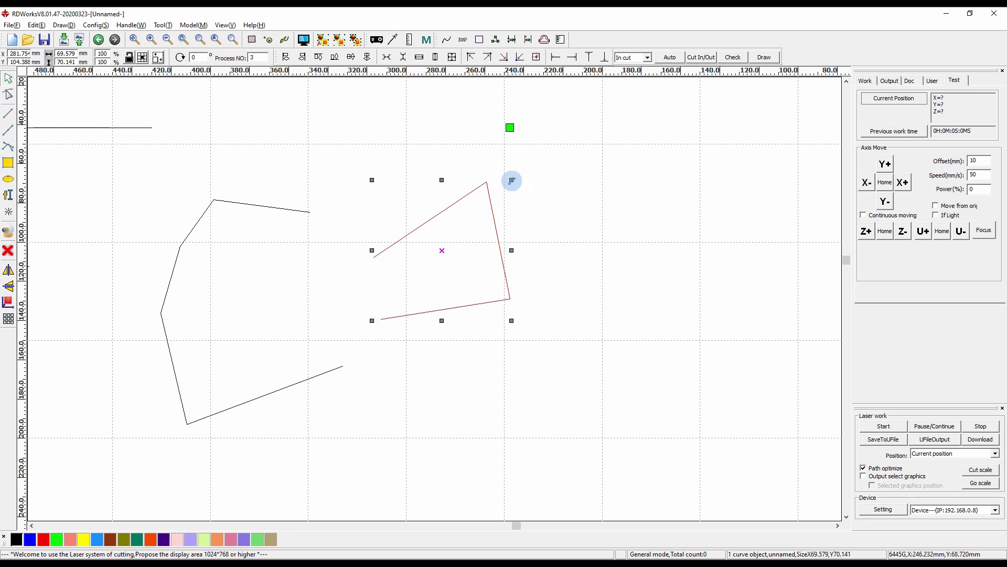
pyautogui.moveTo(512, 180); pyautogui.dragTo(616, 108)
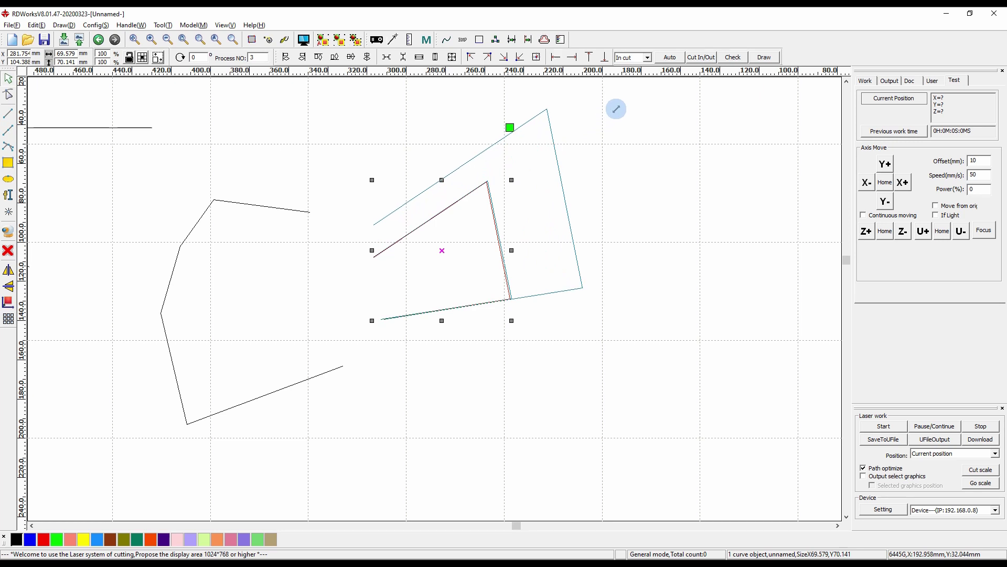
pyautogui.moveTo(617, 109); pyautogui.dragTo(534, 158)
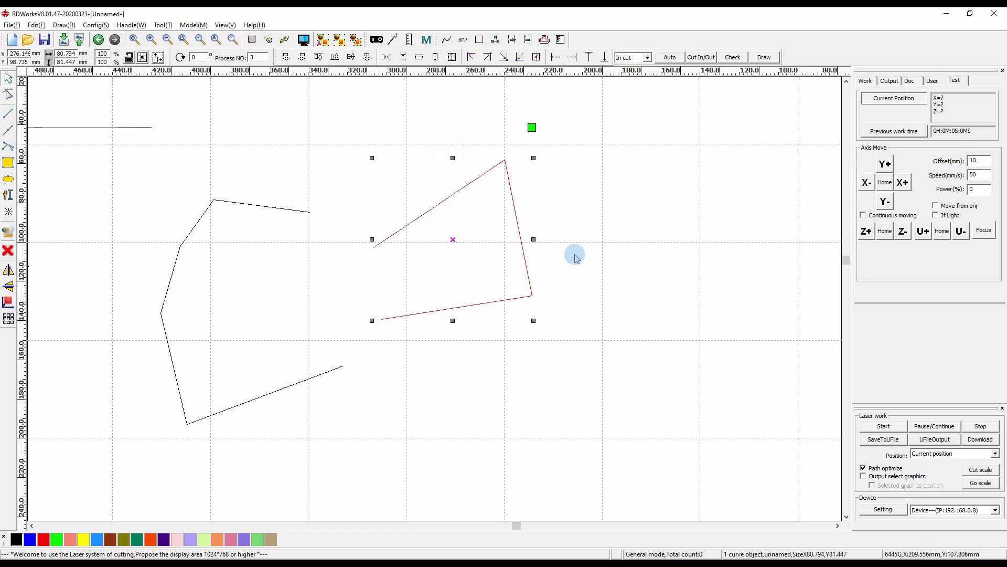
# Try stretching the right-hand polyline horizontally from its right side, and undo the stretch
pyautogui.moveTo(534, 239); pyautogui.dragTo(589, 238)
pyautogui.hotkey('ctrl', 'z')
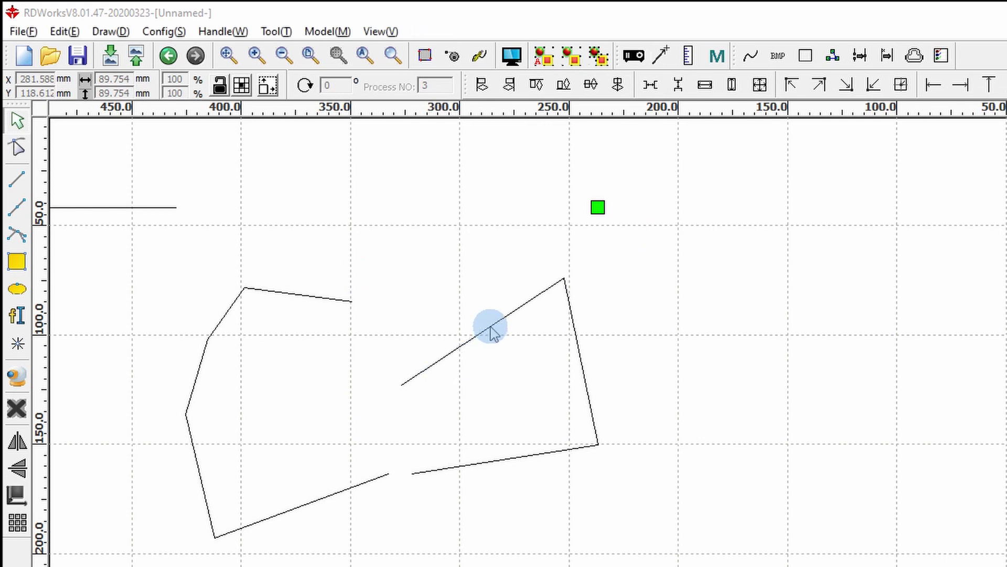
# Set the right-hand polyline's width and height to 50 mm each, with the aspect ratio unlocked
pyautogui.click(492, 329)
pyautogui.doubleClick(111, 79)
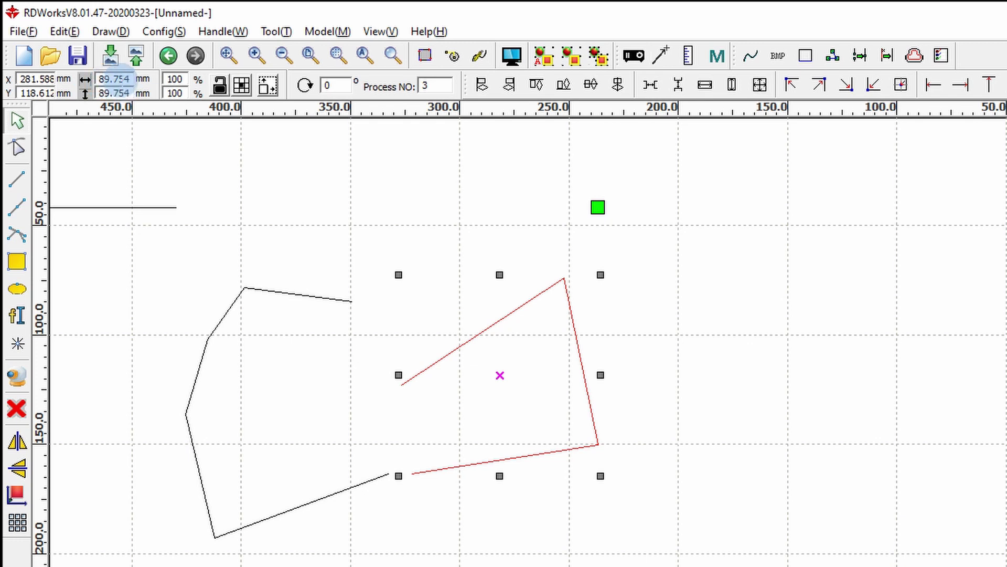
pyautogui.moveTo(134, 77); pyautogui.dragTo(87, 79)
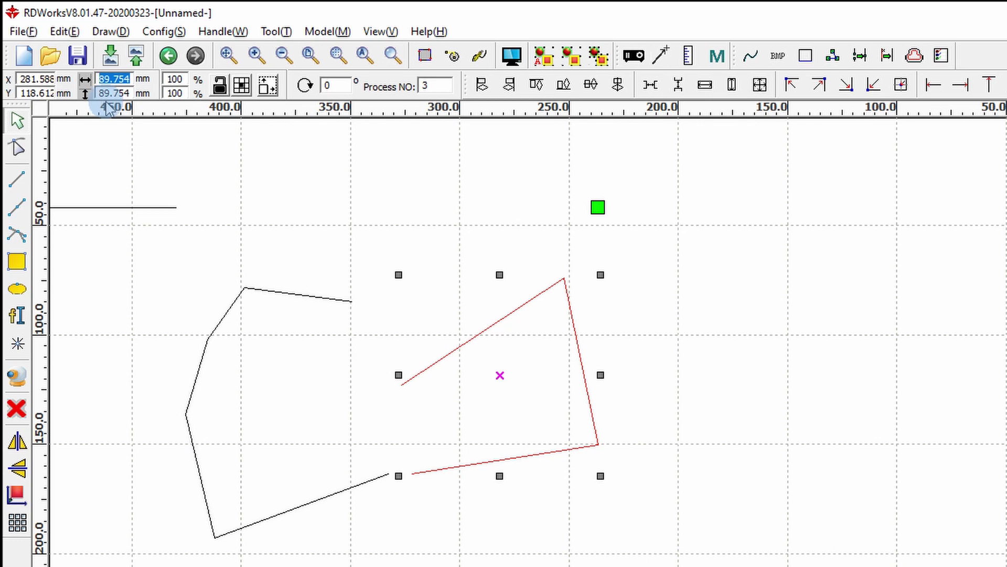
pyautogui.write('50')
pyautogui.click(114, 93)
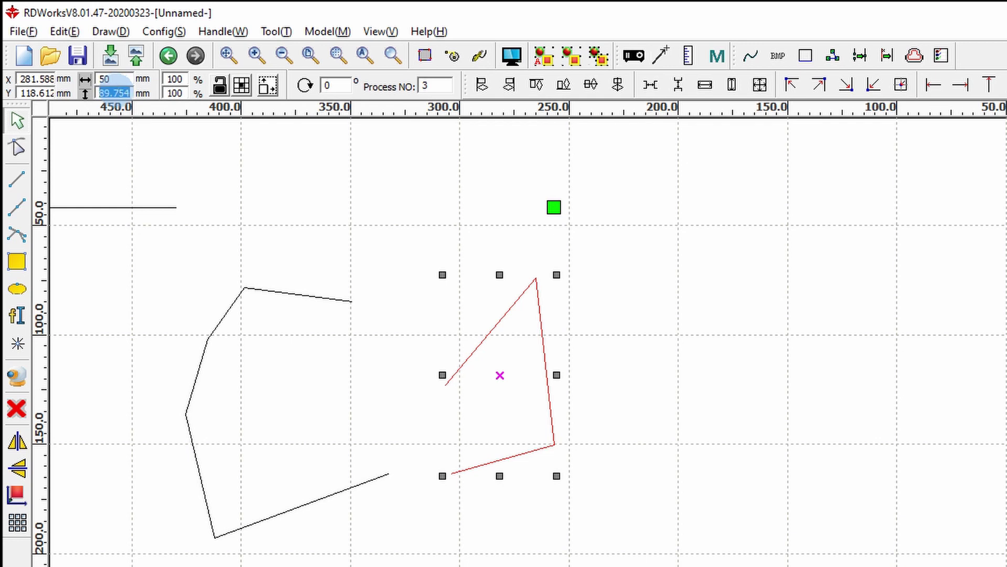
pyautogui.press('Return')
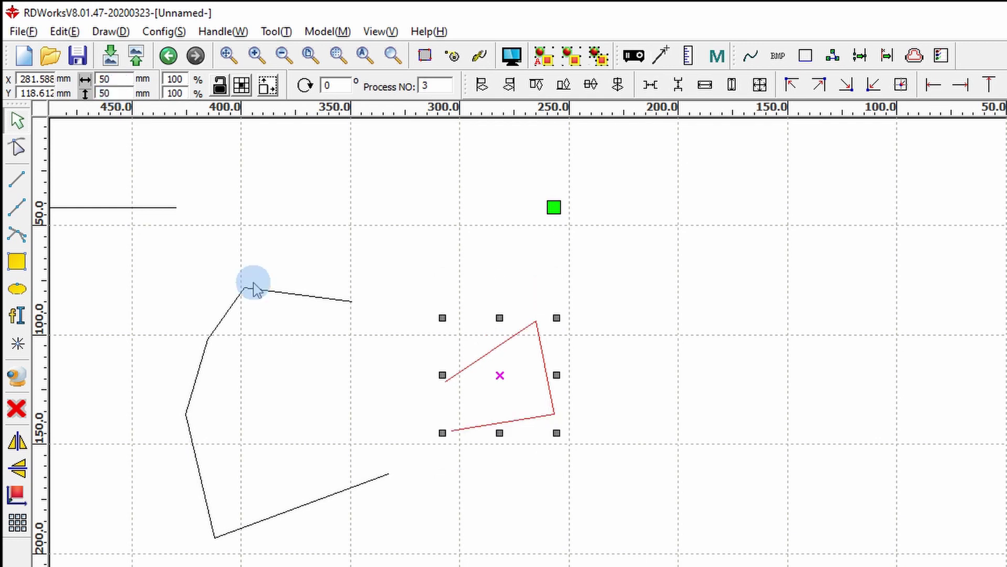
# Lock the aspect ratio and set the polyline's height to 100 mm
pyautogui.click(219, 87)
pyautogui.doubleClick(113, 94)
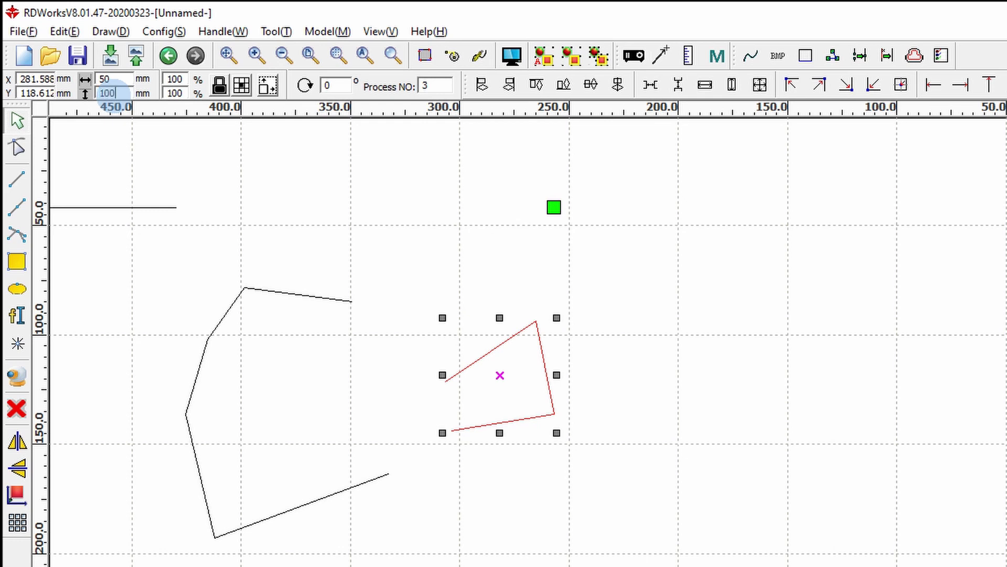
pyautogui.press('Return')
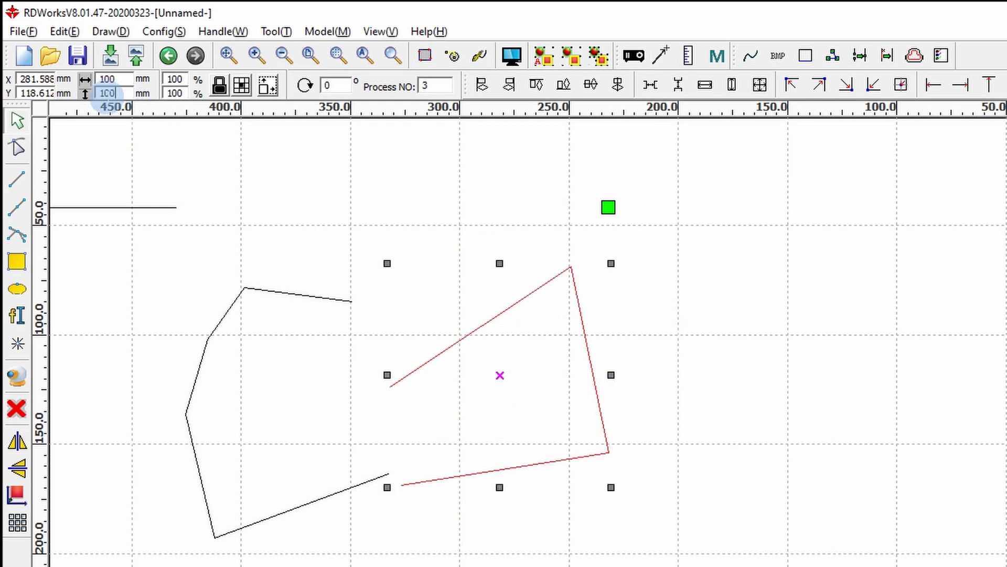
# Unlock the aspect ratio and set only the polyline's height to 150 mm
pyautogui.click(220, 85)
pyautogui.doubleClick(109, 94)
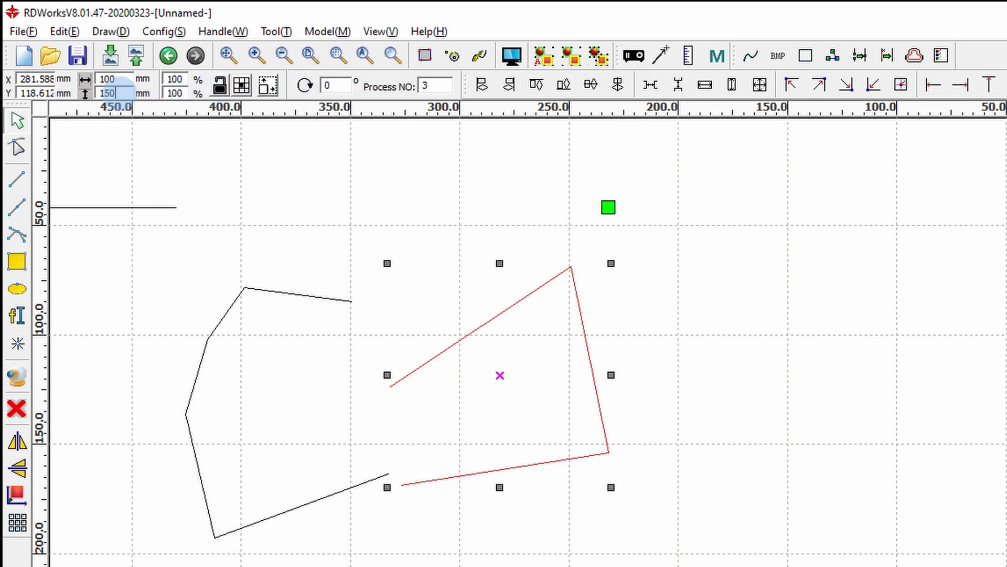
pyautogui.press('Return')
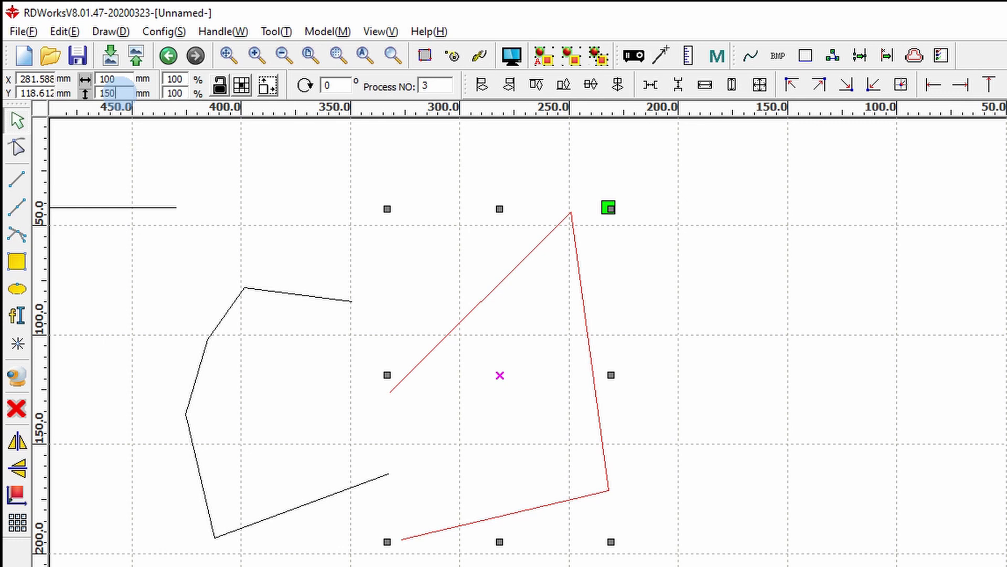
# Lock the aspect ratio again and set the polyline's height to 200 mm
pyautogui.click(220, 86)
pyautogui.doubleClick(121, 91)
pyautogui.write('200')
pyautogui.press('Return')
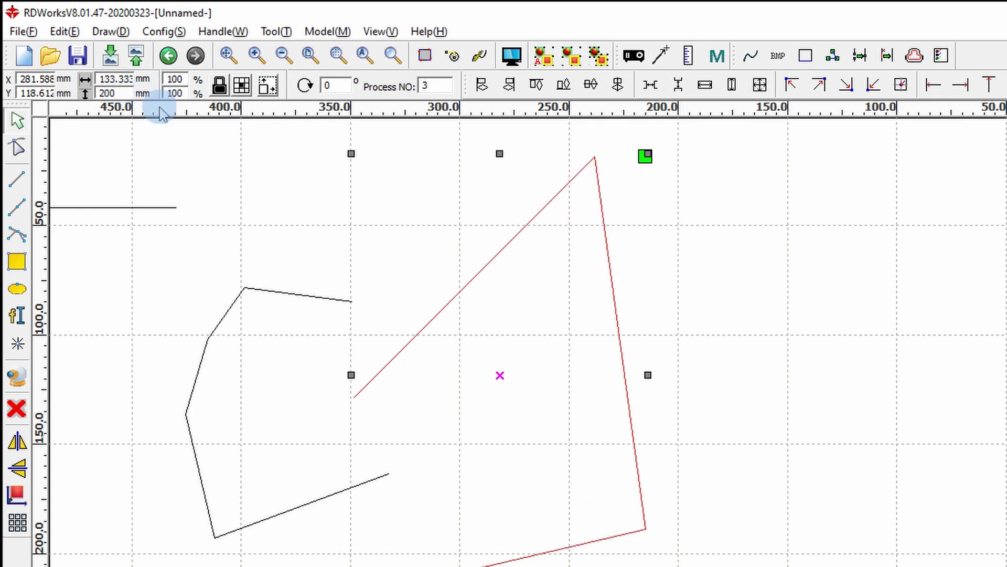
# Scale the polyline to 50% with the aspect ratio locked
pyautogui.doubleClick(118, 79)
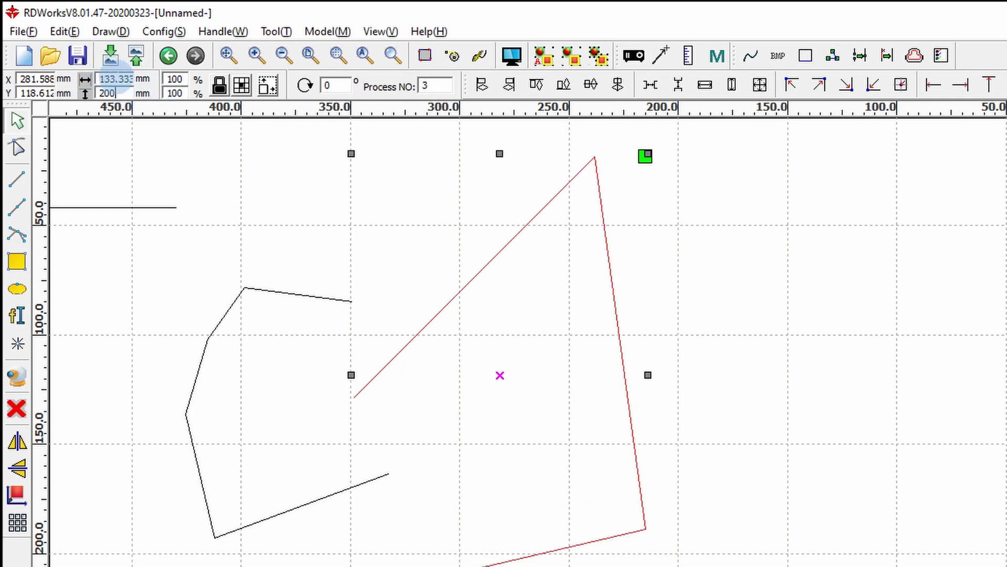
pyautogui.click(217, 88)
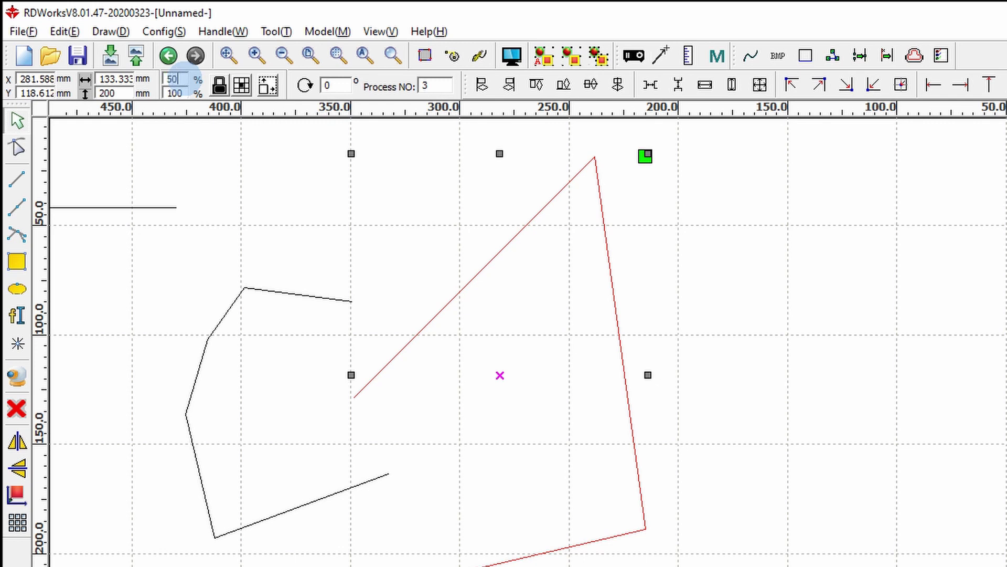
pyautogui.click(181, 73)
pyautogui.write('50')
pyautogui.press('Return')
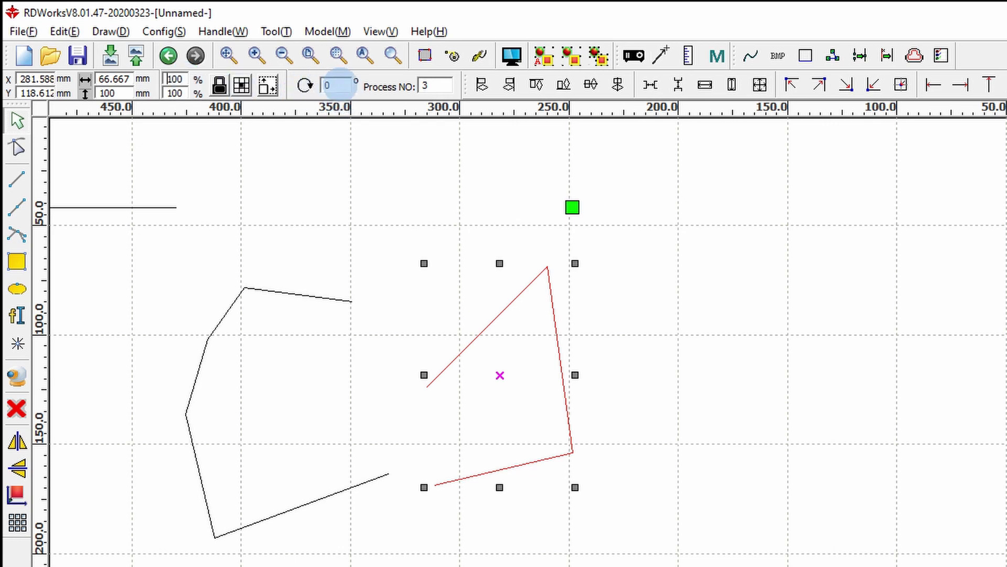
# Keep the center as the position reference and rotate the polyline counterclockwise about it until its upper-left segment stands vertical
pyautogui.click(242, 87)
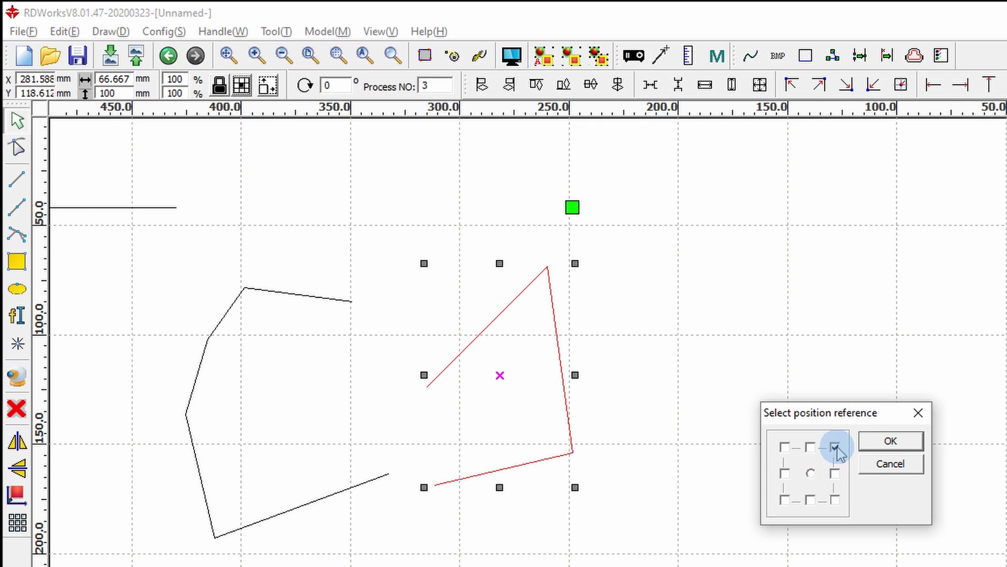
pyautogui.click(784, 447)
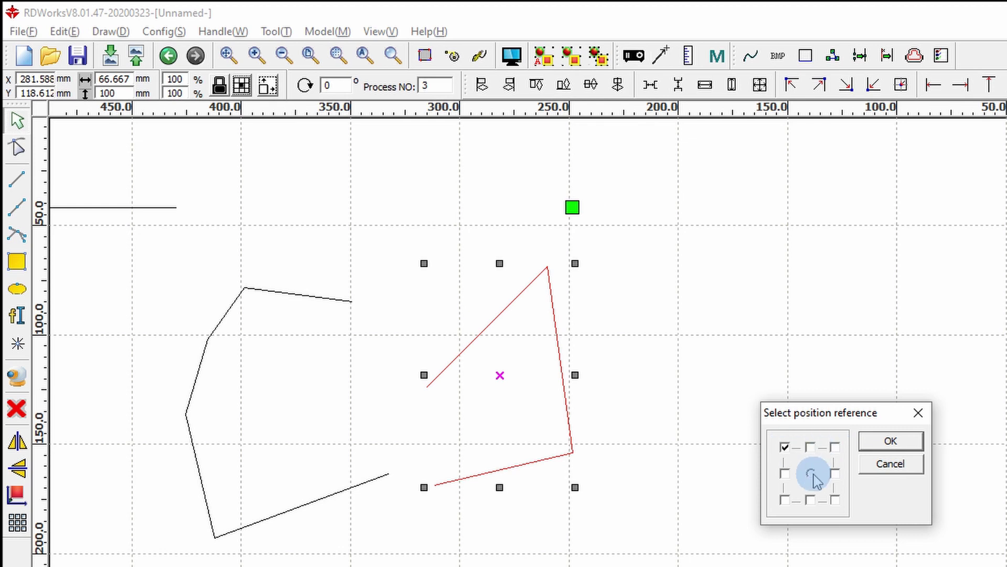
pyautogui.click(894, 441)
pyautogui.doubleClick(328, 85)
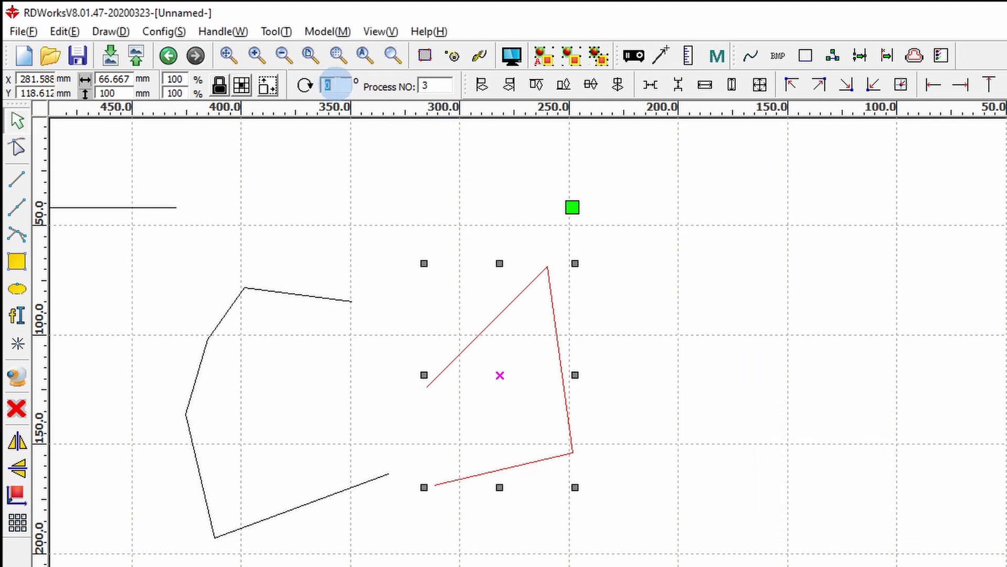
pyautogui.press('Return')
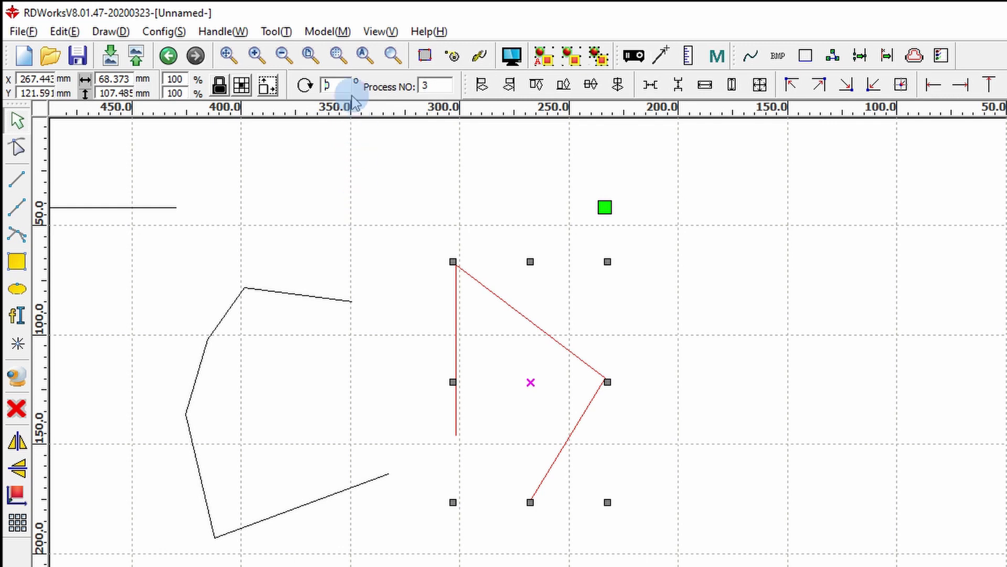
# Set the position reference to the lower-left corner and rotate the polyline counterclockwise about that point
pyautogui.click(242, 85)
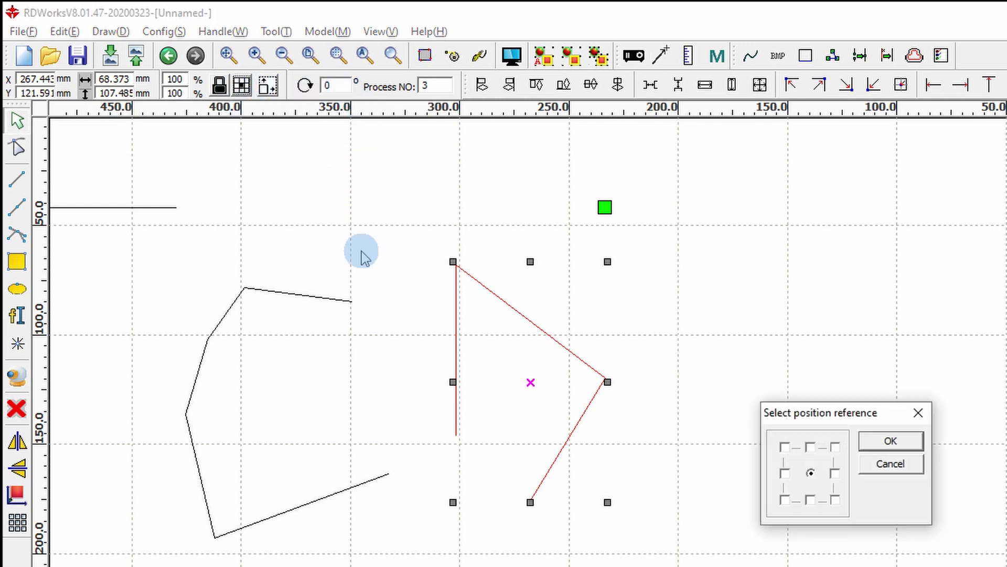
pyautogui.click(785, 500)
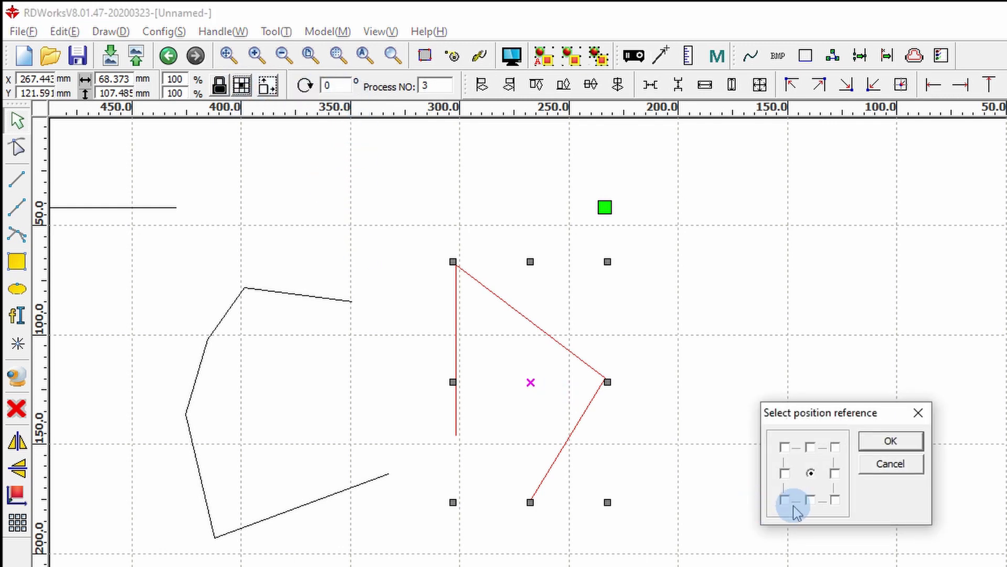
pyautogui.click(890, 442)
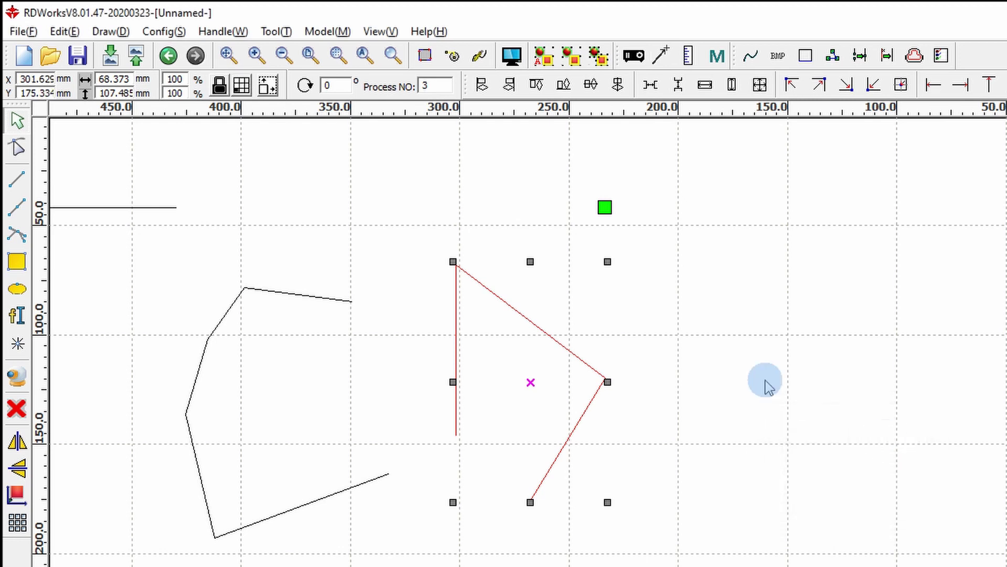
pyautogui.click(336, 85)
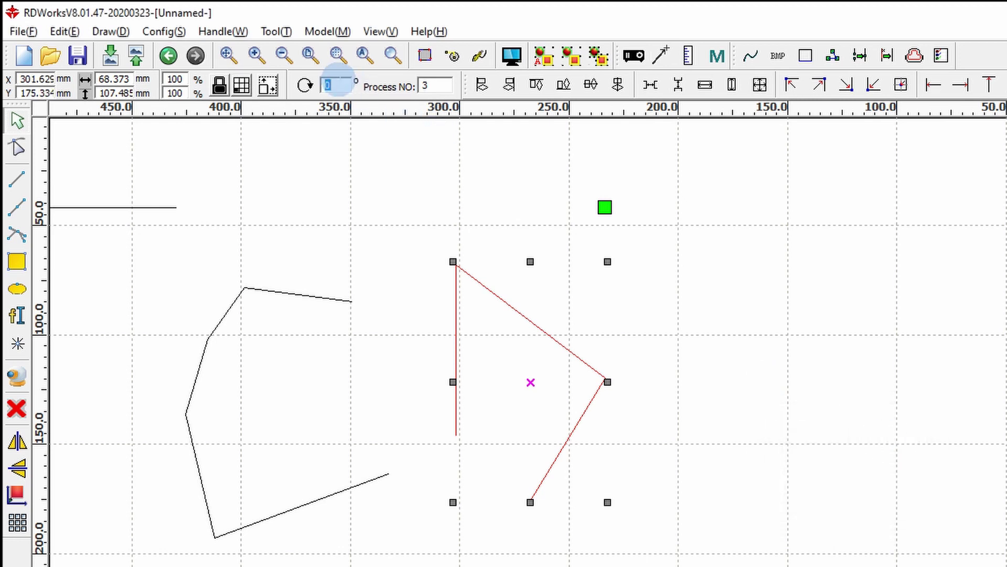
pyautogui.press('Return')
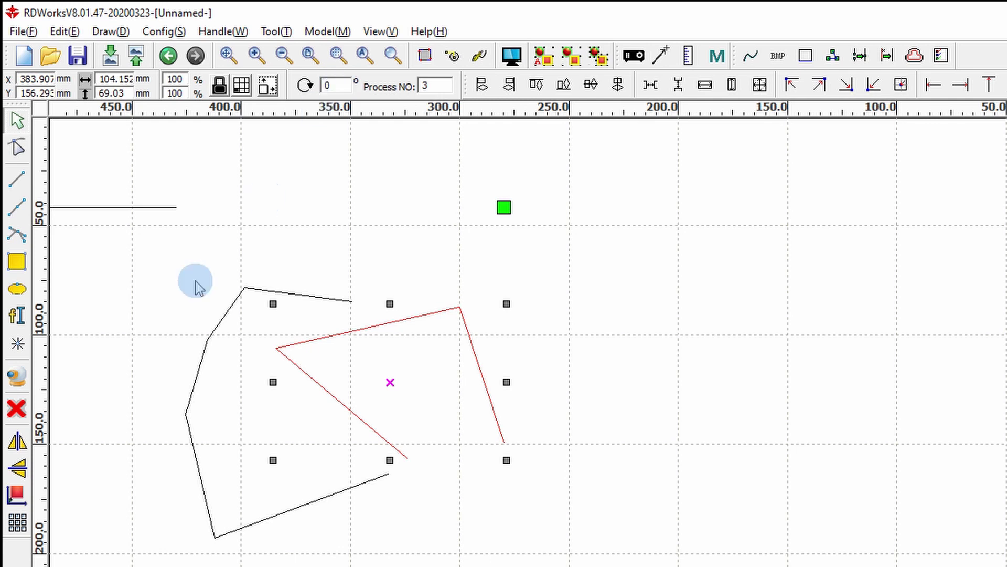
# Draw a square about 58 mm wide to the right of the open polylines and select it
pyautogui.click(17, 263)
pyautogui.moveTo(725, 261); pyautogui.dragTo(852, 388)
pyautogui.click(774, 261)
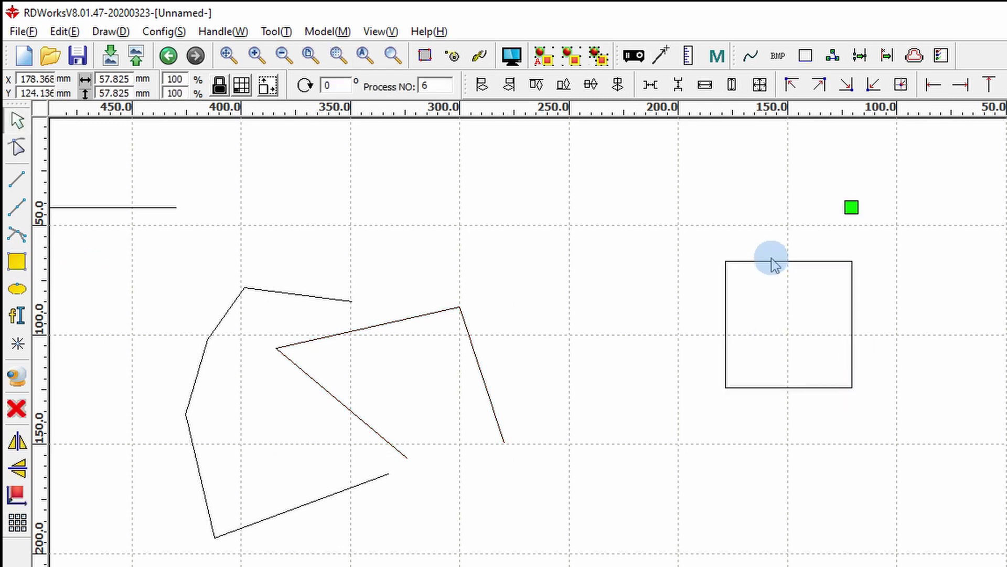
pyautogui.click(776, 263)
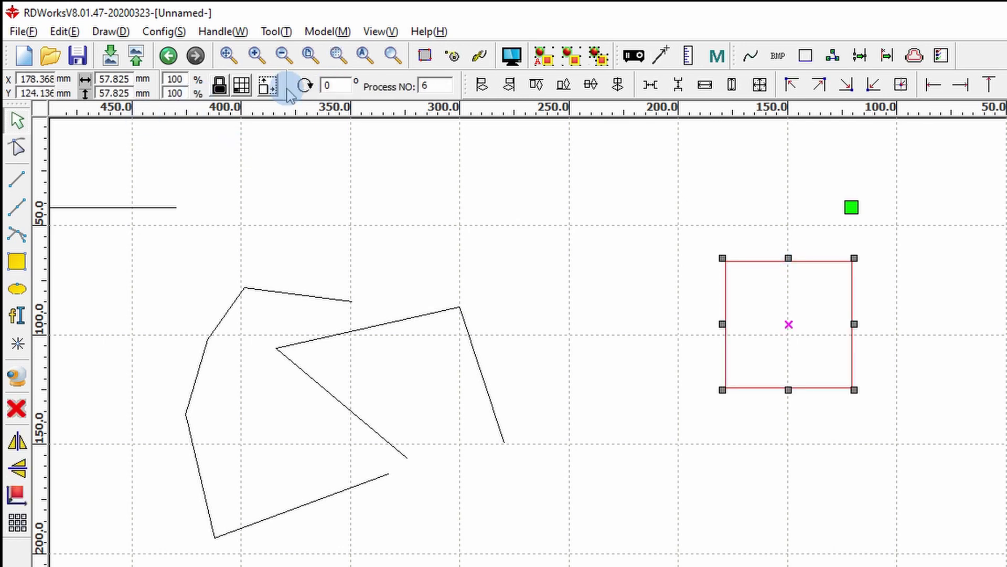
# Set the square's position reference to its center and rotate it 45° about that point
pyautogui.click(242, 85)
pyautogui.click(811, 473)
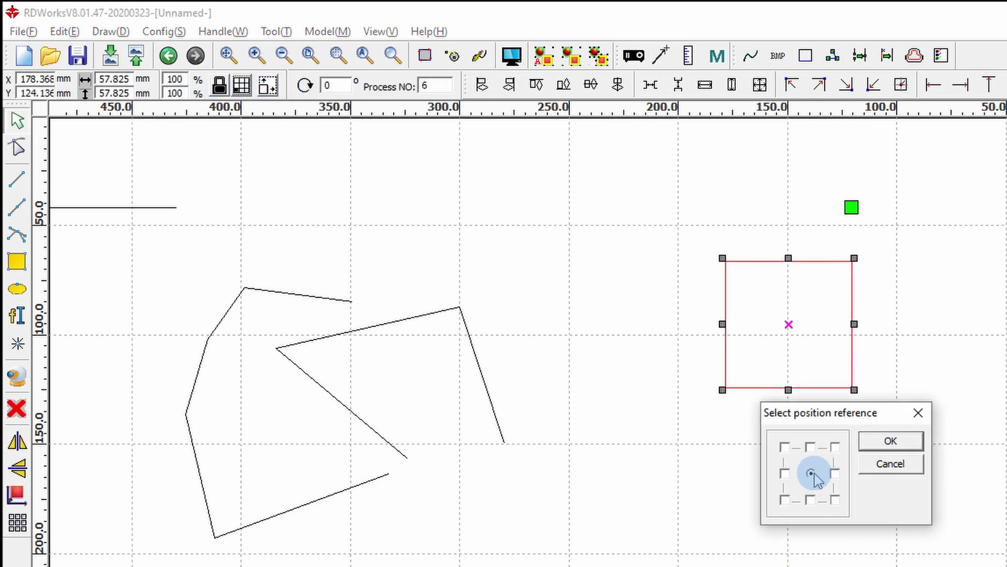
pyautogui.click(890, 440)
pyautogui.click(334, 85)
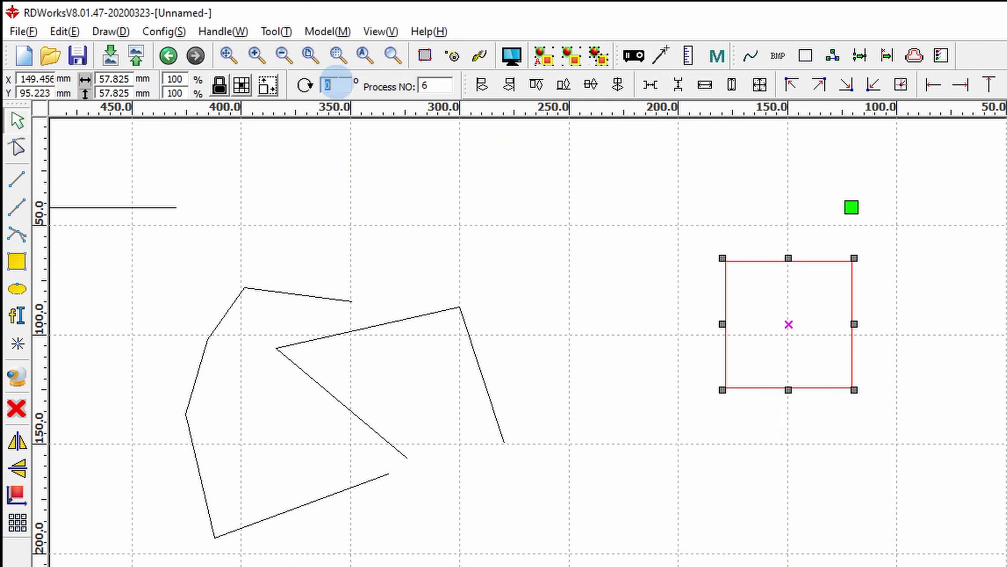
pyautogui.write('45')
pyautogui.press('Return')
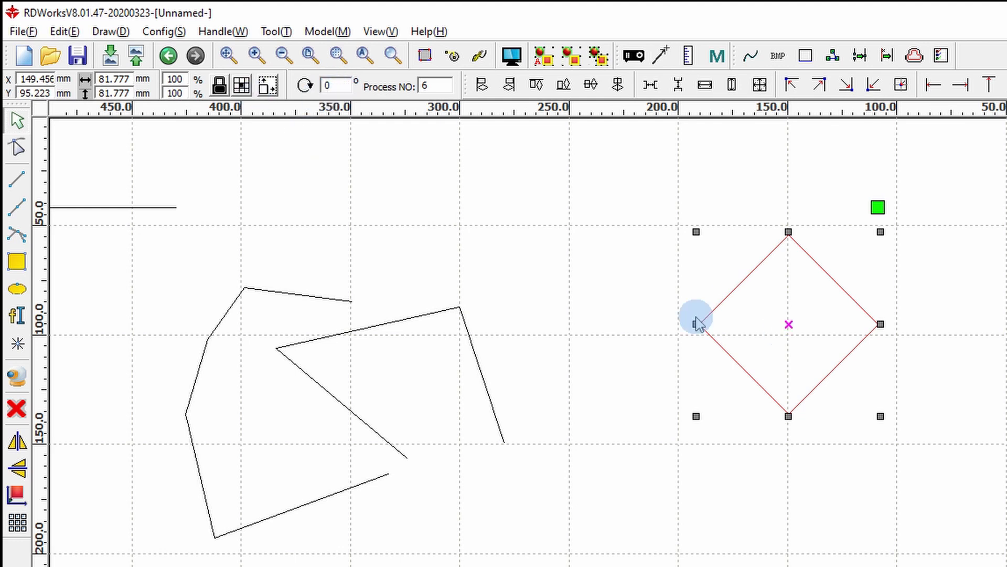
# Set the position reference to the bottom middle point and rotate the diamond-oriented square another 45° about it
pyautogui.click(266, 85)
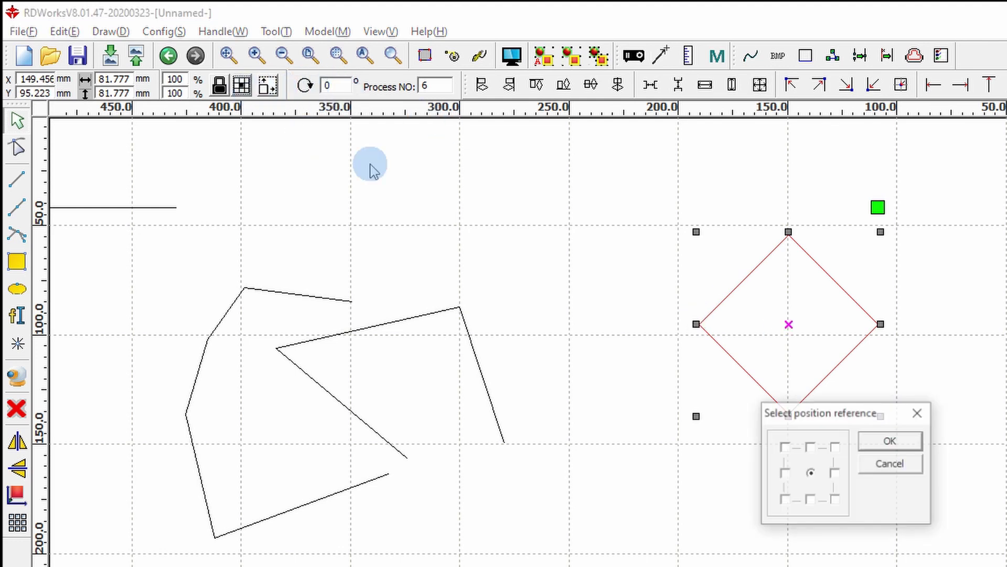
pyautogui.click(811, 500)
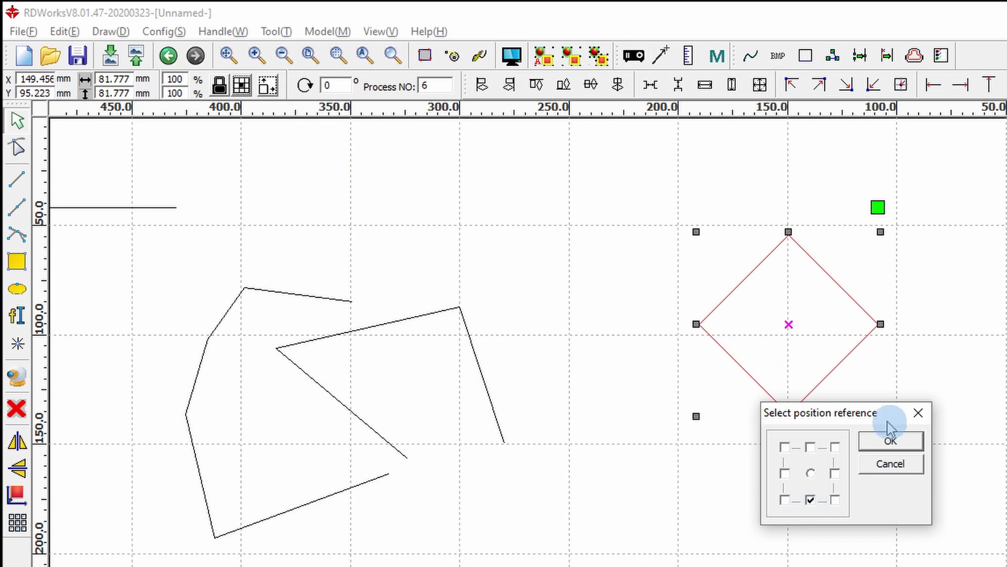
pyautogui.click(892, 442)
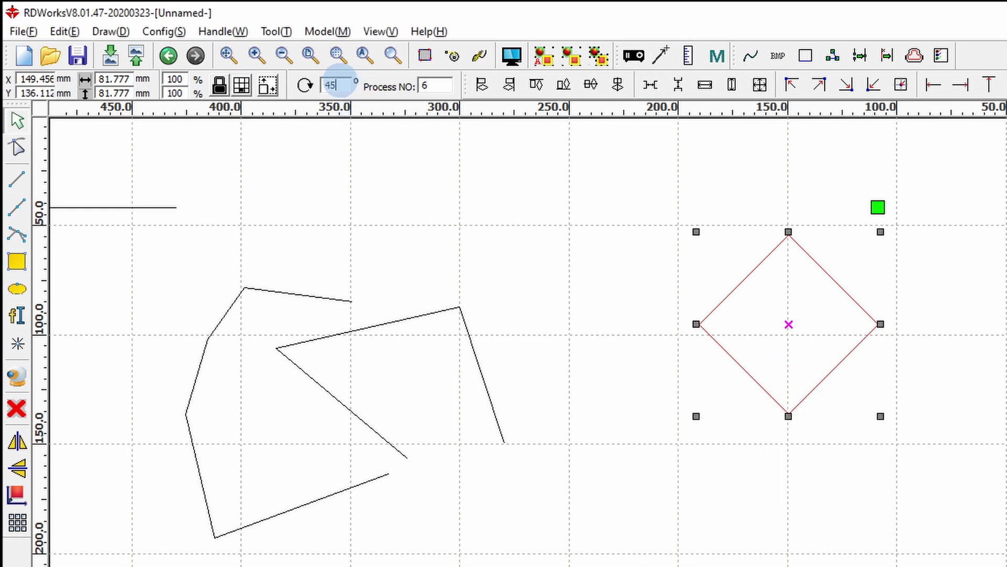
pyautogui.click(338, 85)
pyautogui.write('45')
pyautogui.press('Return')
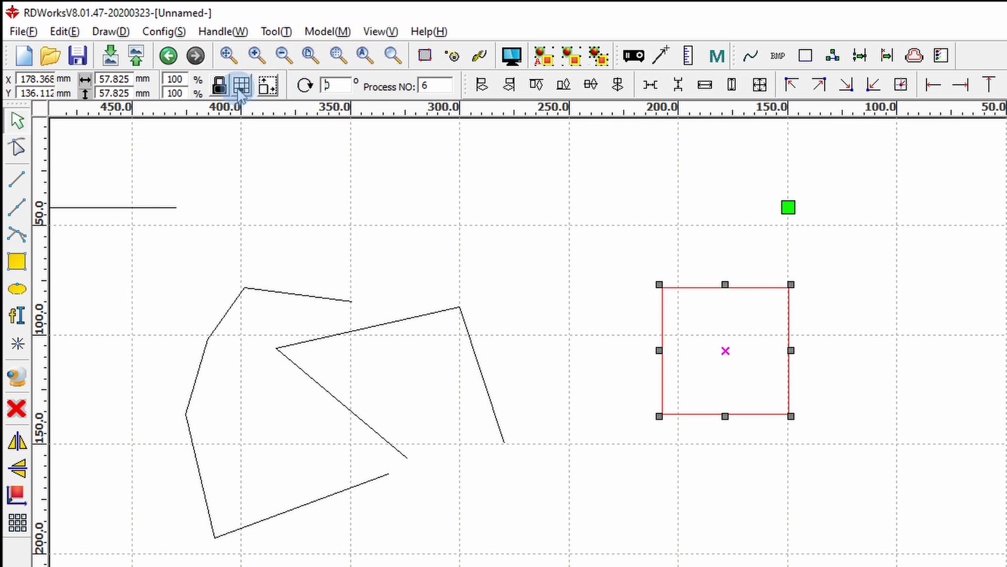
# Draw a circle slightly smaller than the square, to its right, with its top level with the square's
pyautogui.scroll(-2, 548, 357)
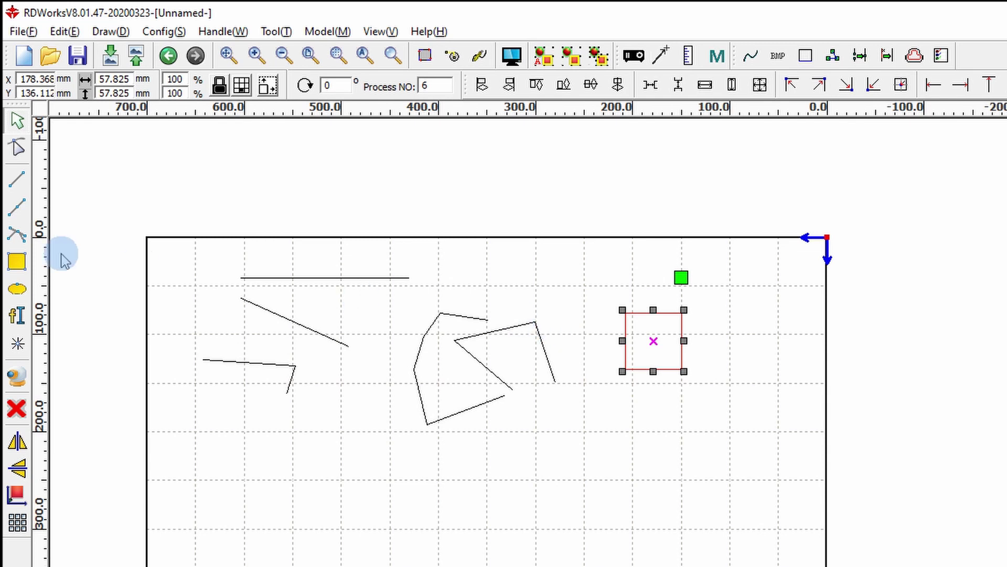
pyautogui.click(18, 289)
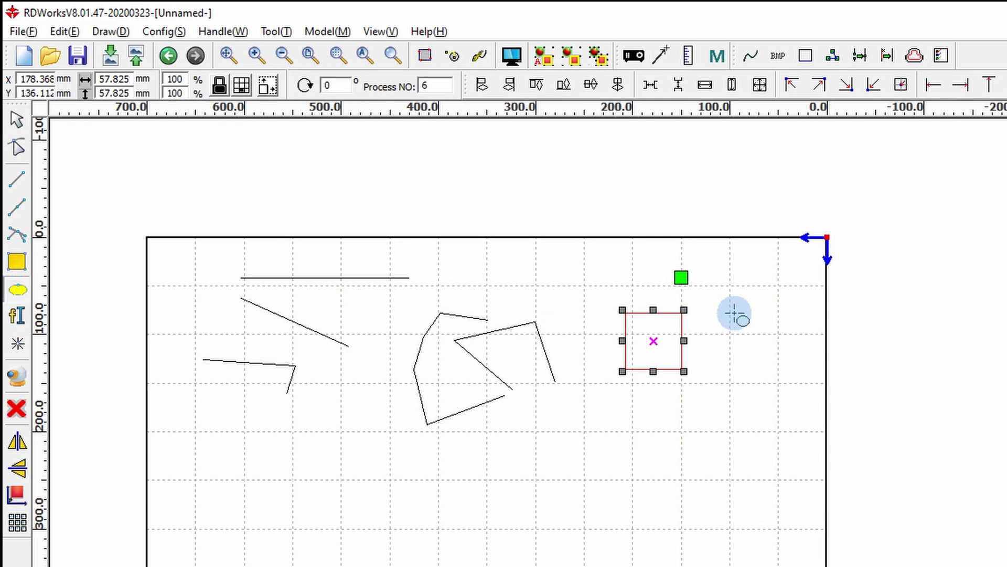
pyautogui.moveTo(735, 314); pyautogui.dragTo(778, 370)
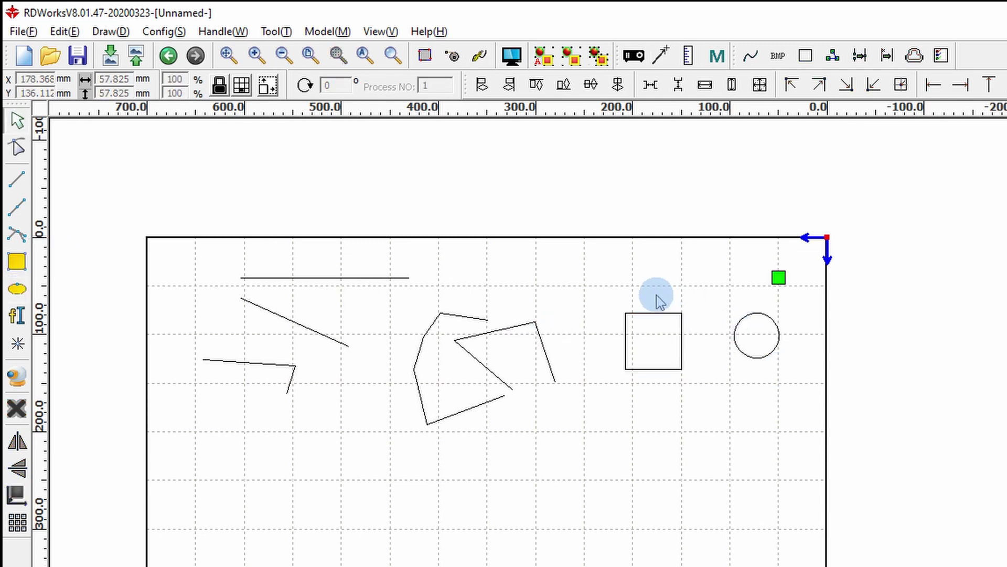
# Select the square and the circle together and align them by their top edges and right edges
pyautogui.scroll(3, 623, 275)
pyautogui.moveTo(630, 379); pyautogui.dragTo(1005, 553)
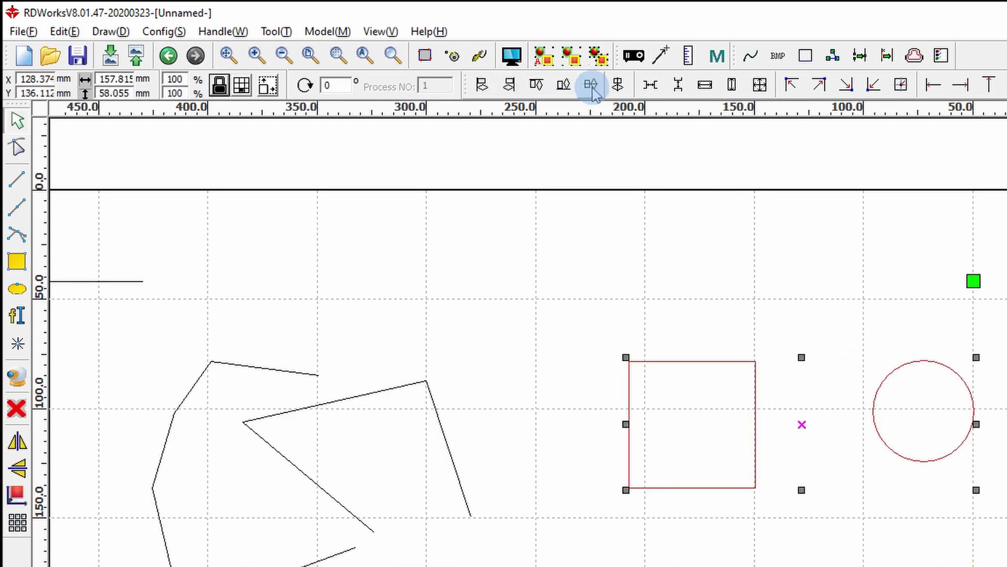
pyautogui.click(539, 88)
pyautogui.click(510, 86)
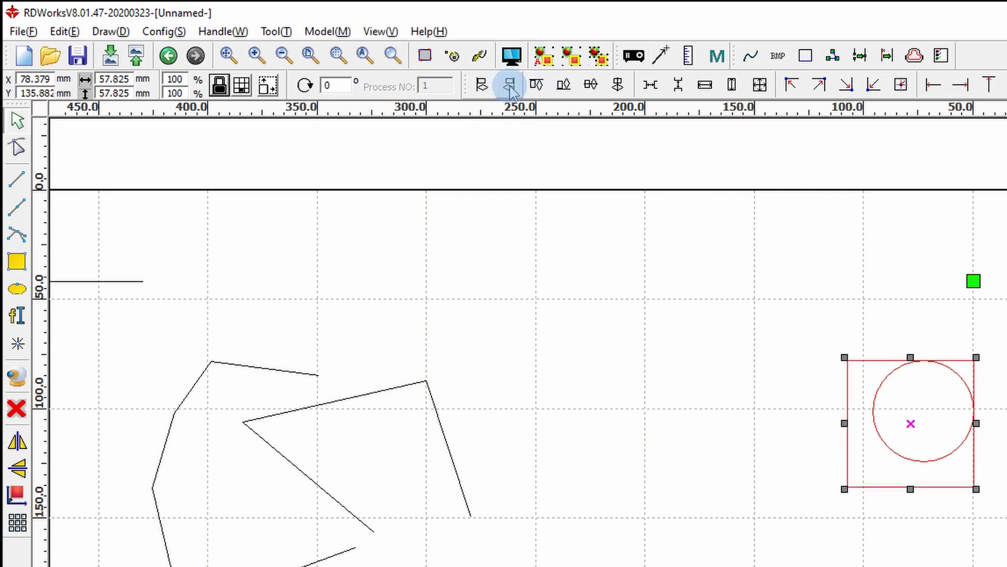
# Try the left, right and bottom edge alignments in turn on the selected square and circle
pyautogui.click(483, 85)
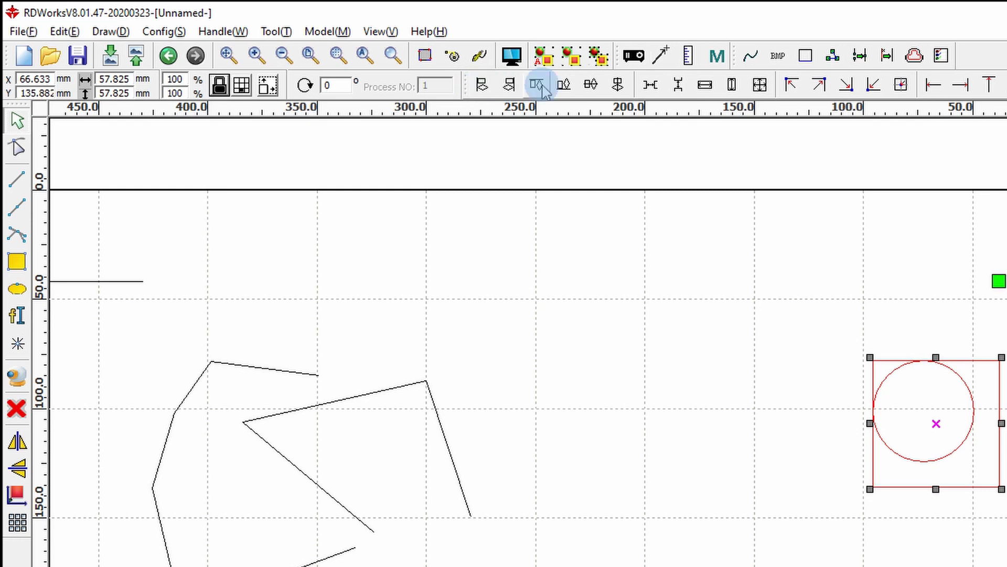
pyautogui.click(510, 86)
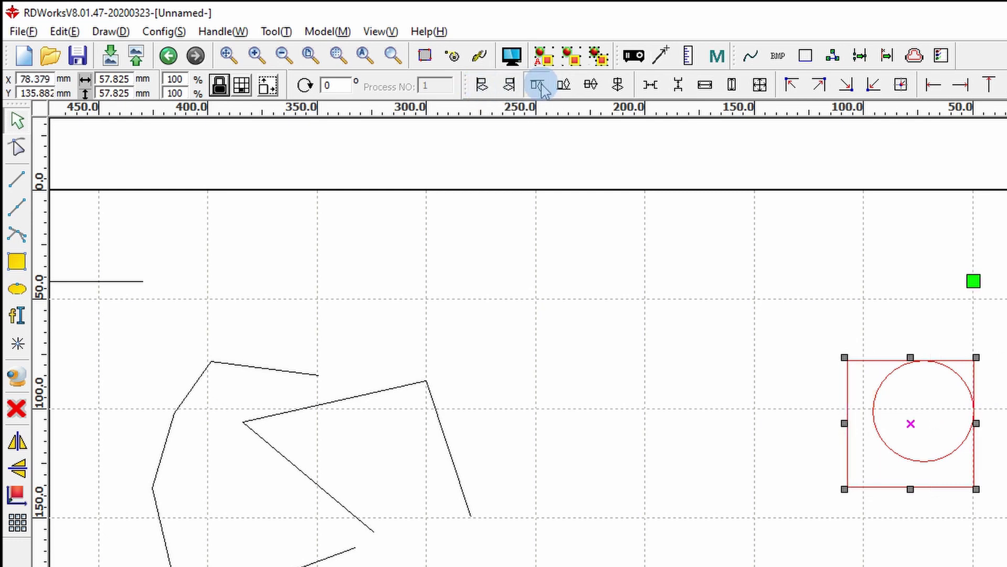
pyautogui.click(564, 86)
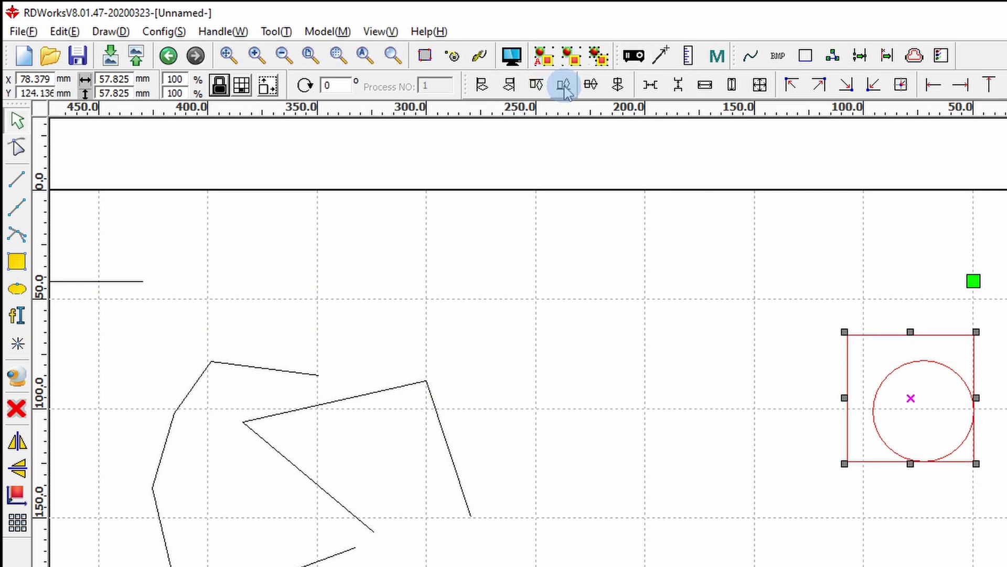
# Center the square on the circle both vertically and horizontally, then clear the selection
pyautogui.click(592, 86)
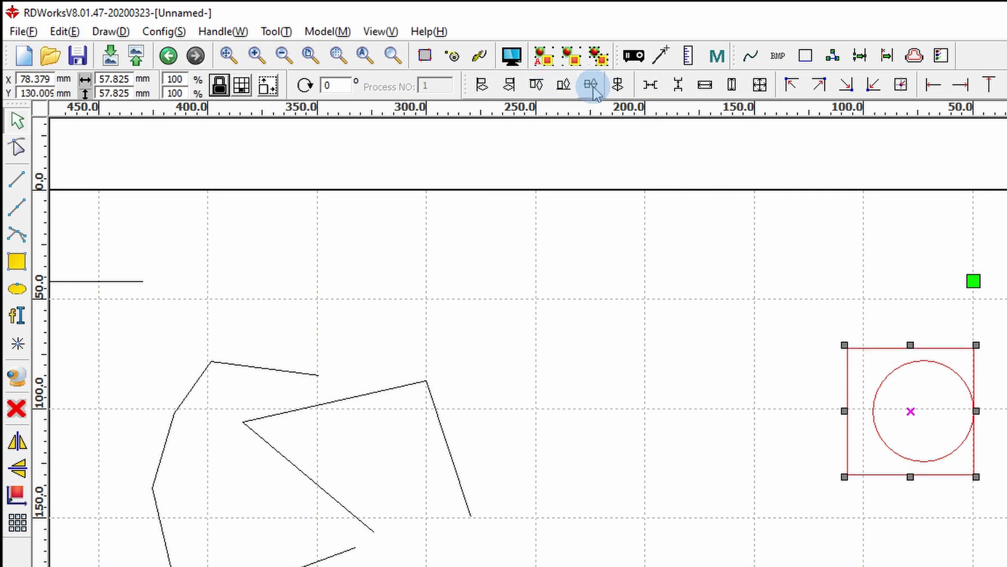
pyautogui.click(618, 85)
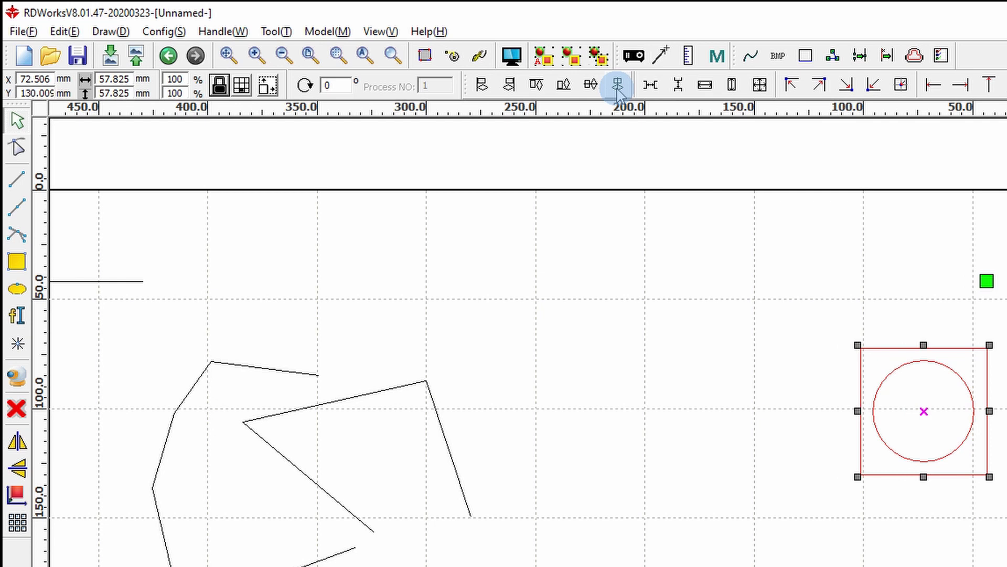
pyautogui.click(766, 407)
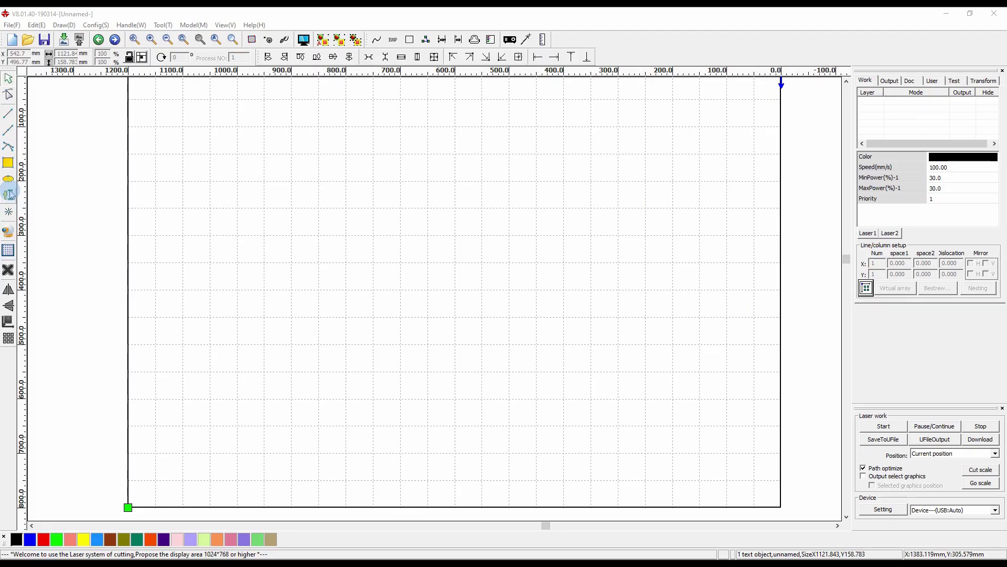
# Insert the three-line text "Text That You Want Here / You Can Make Multiple Lines / Etc." in Segoe UI Black, 15 mm high
pyautogui.click(8, 196)
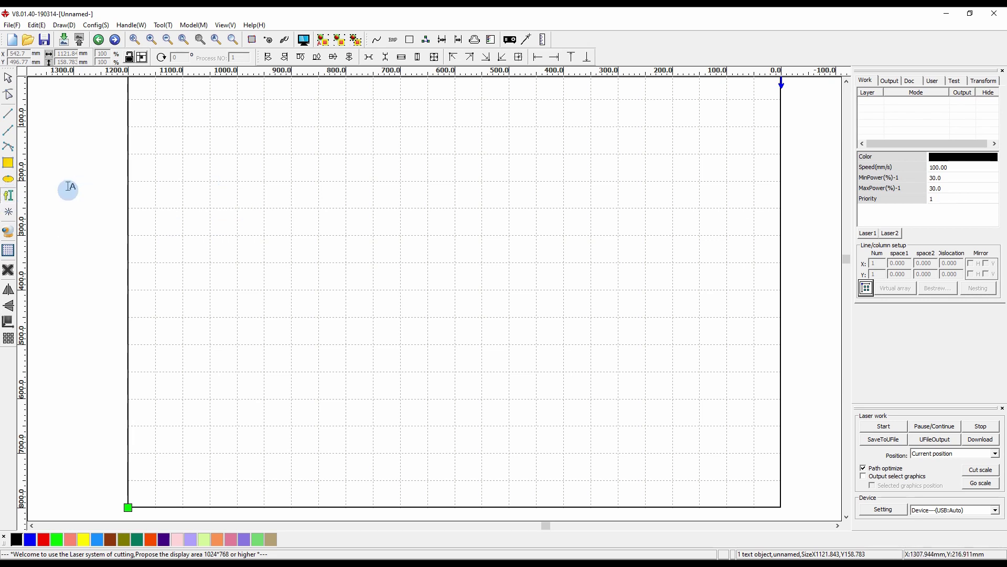
pyautogui.click(245, 190)
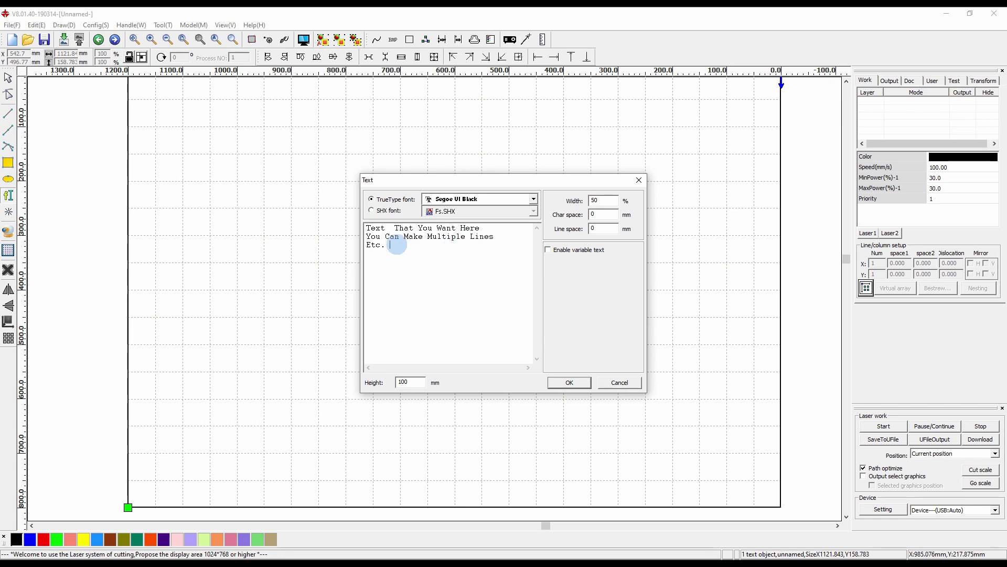
pyautogui.doubleClick(408, 382)
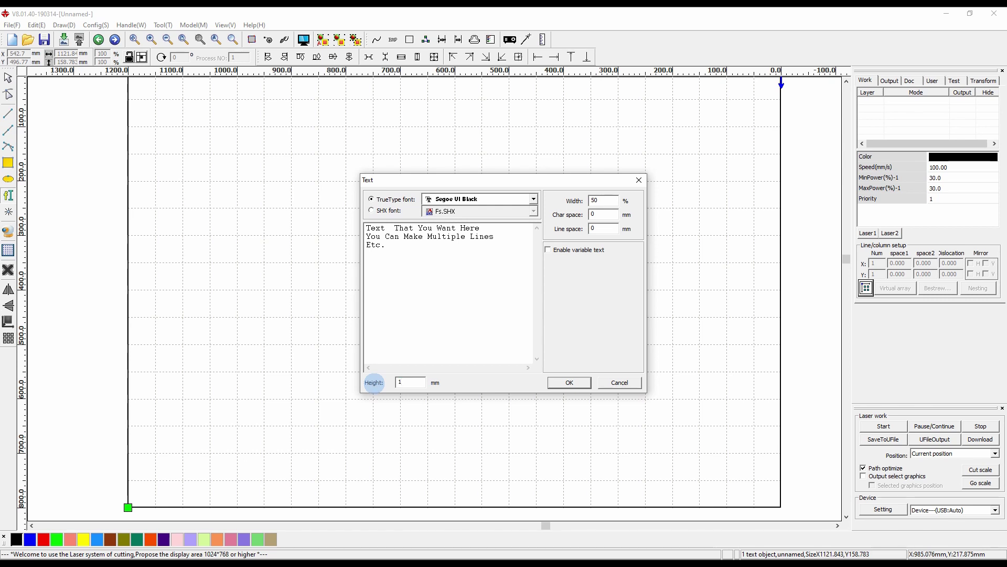
pyautogui.click(571, 382)
pyautogui.scroll(2, 275, 156)
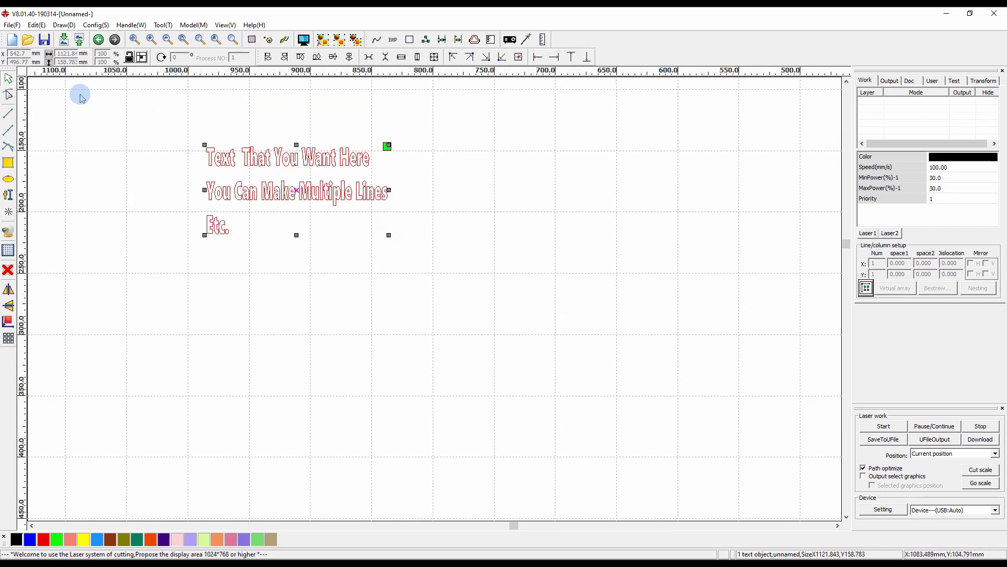
# Stretch the text block to about 336 by 95 mm and move it down about 49 mm
pyautogui.click(305, 183)
pyautogui.click(288, 183)
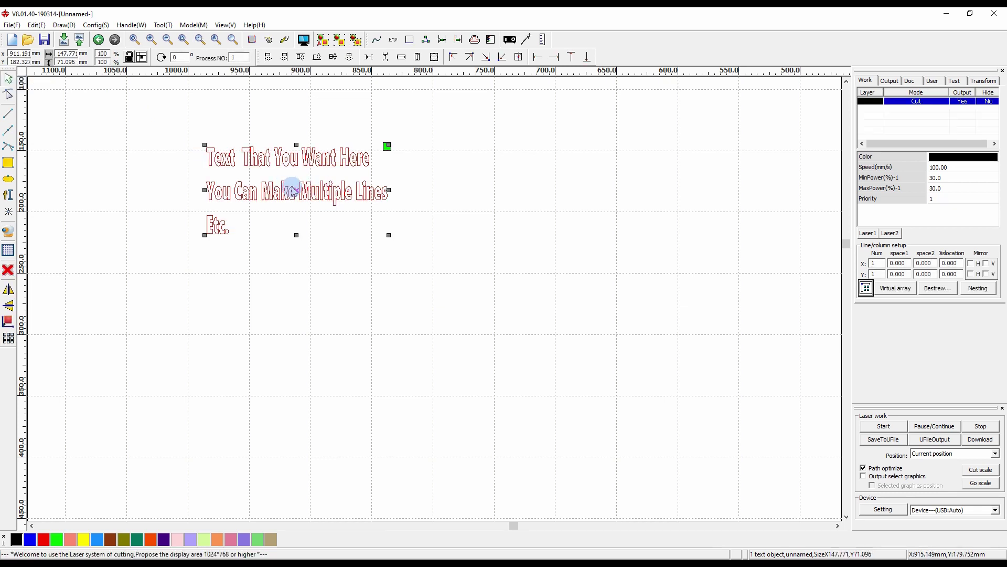
pyautogui.moveTo(389, 236)
pyautogui.mouseDown()
pyautogui.moveTo(445, 288)
pyautogui.moveTo(441, 216)
pyautogui.moveTo(450, 210)
pyautogui.moveTo(617, 206)
pyautogui.mouseUp()
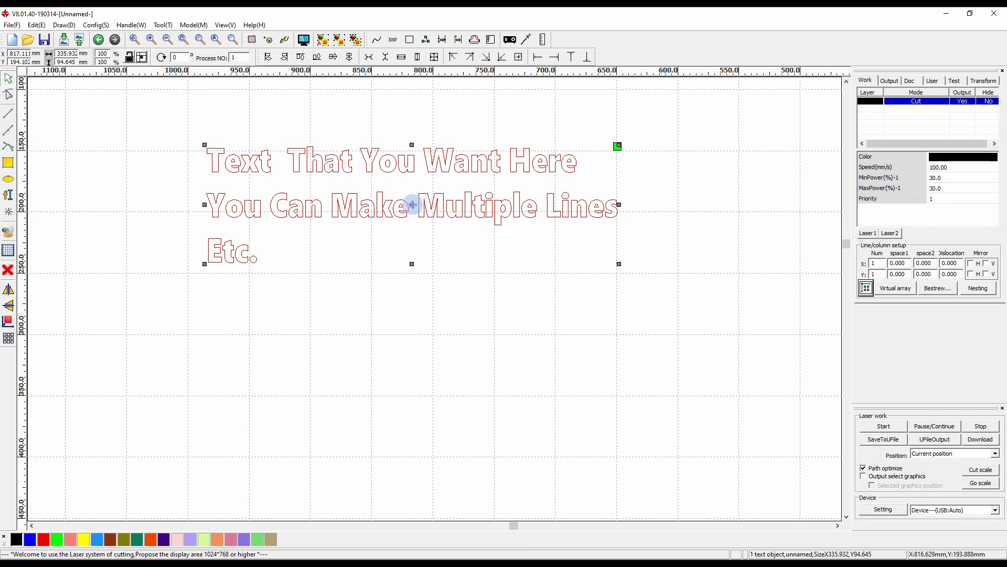
pyautogui.moveTo(412, 205); pyautogui.dragTo(410, 265)
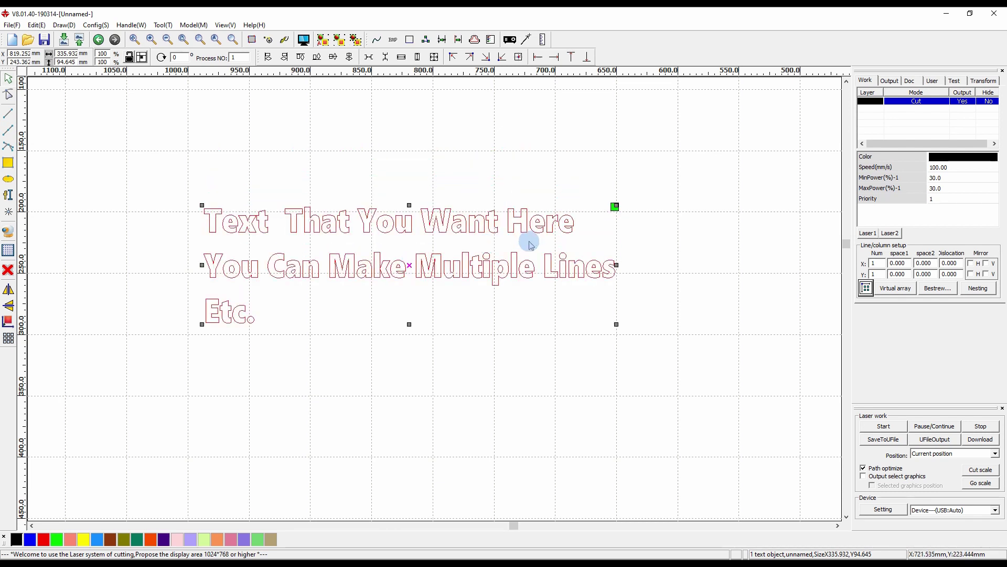
# Keep the center as position reference, rotate the text block 270° and try moving it to the right
pyautogui.click(142, 57)
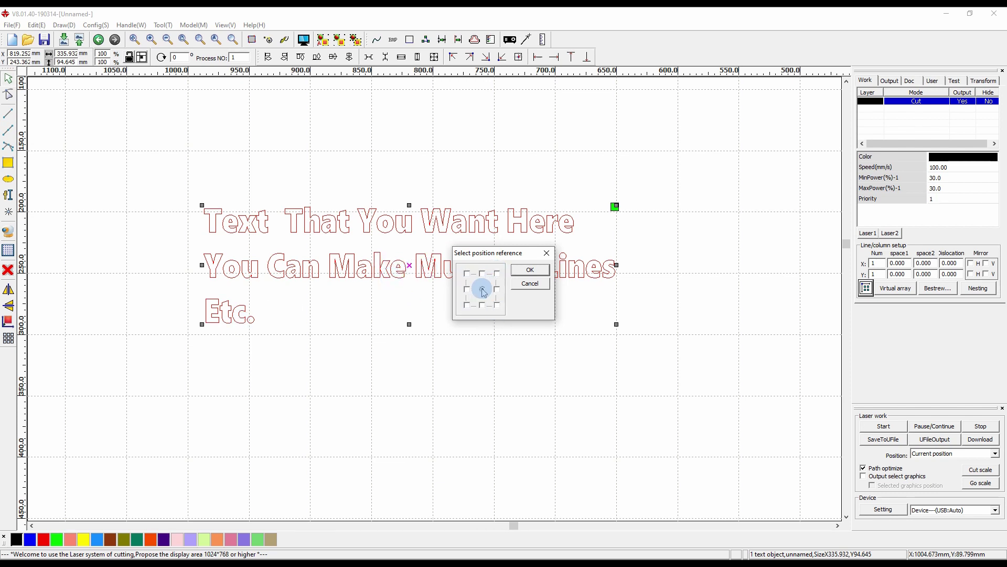
pyautogui.click(531, 269)
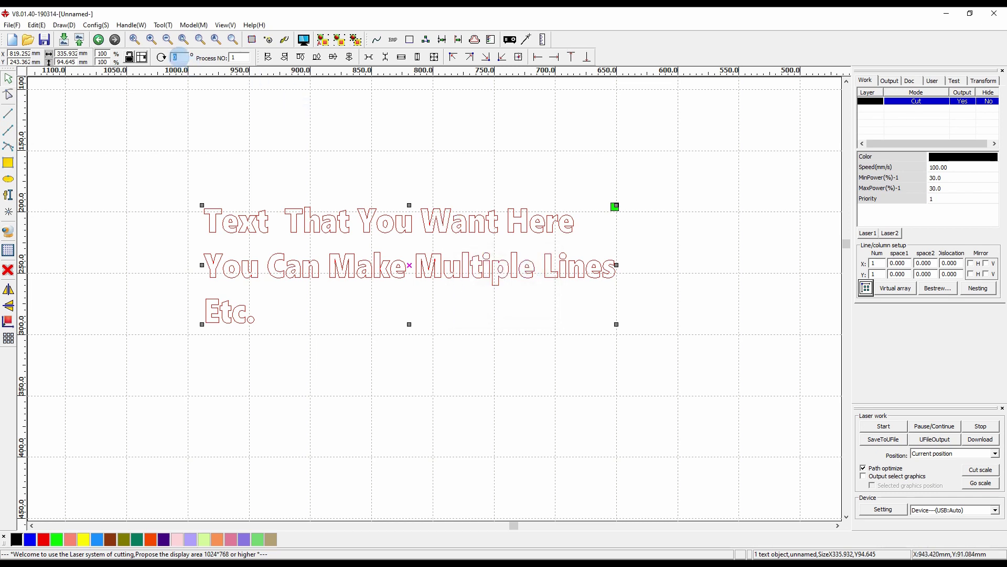
pyautogui.click(178, 58)
pyautogui.write('270')
pyautogui.press('Return')
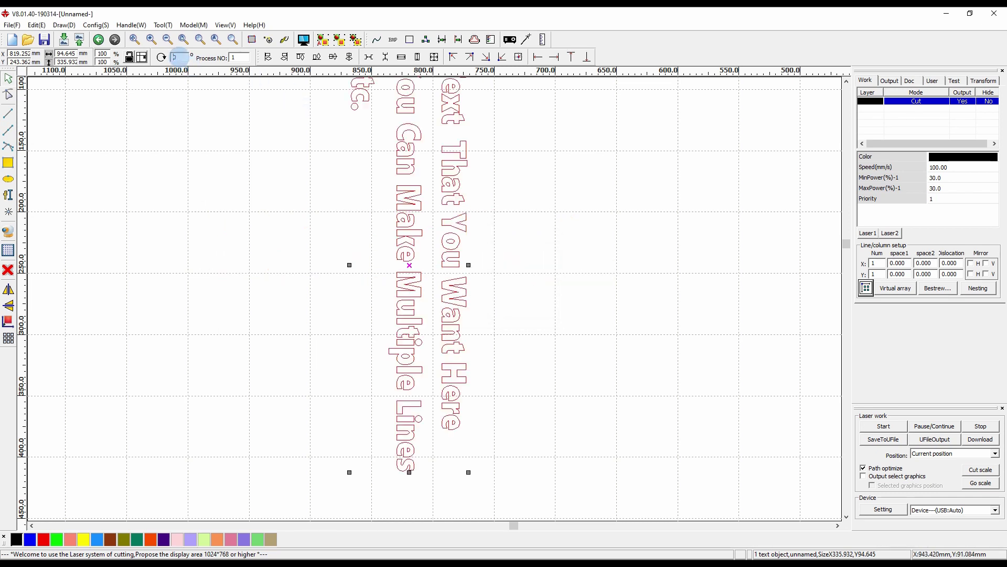
pyautogui.moveTo(409, 265); pyautogui.dragTo(594, 307)
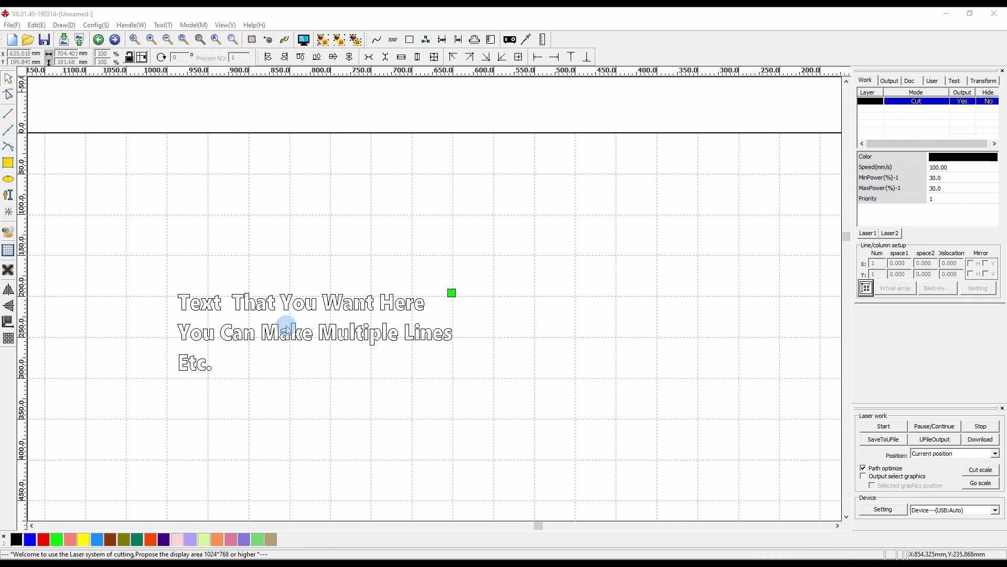
# Edit the text block's wording, removing the extra space before "That" and extending the last line to "Etc...."
pyautogui.scroll(3, 287, 328)
pyautogui.moveTo(287, 329); pyautogui.dragTo(386, 265, button='middle')
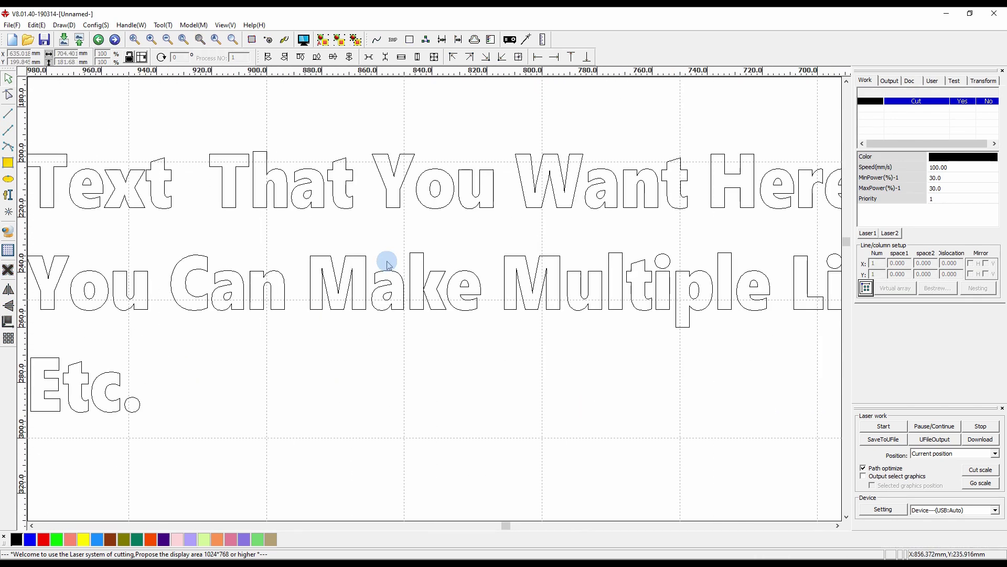
pyautogui.click(403, 287)
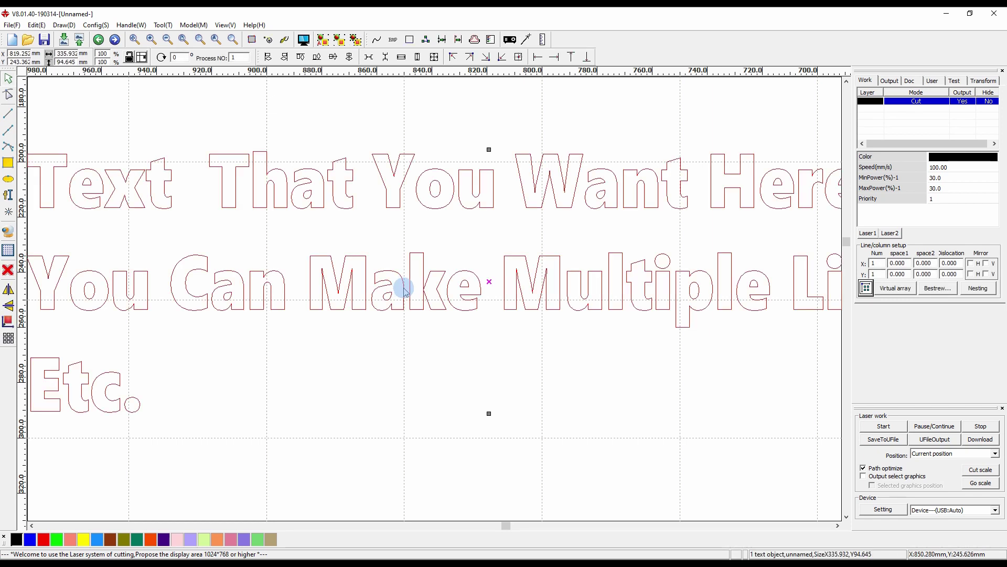
pyautogui.doubleClick(404, 288)
pyautogui.moveTo(395, 228); pyautogui.dragTo(400, 228)
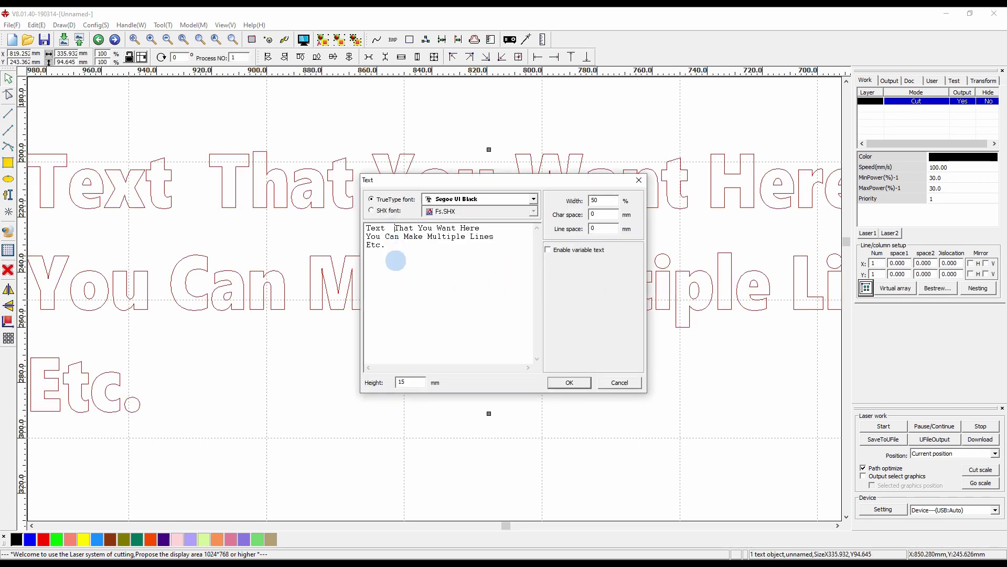
pyautogui.press('BackSpace')
pyautogui.click(387, 245)
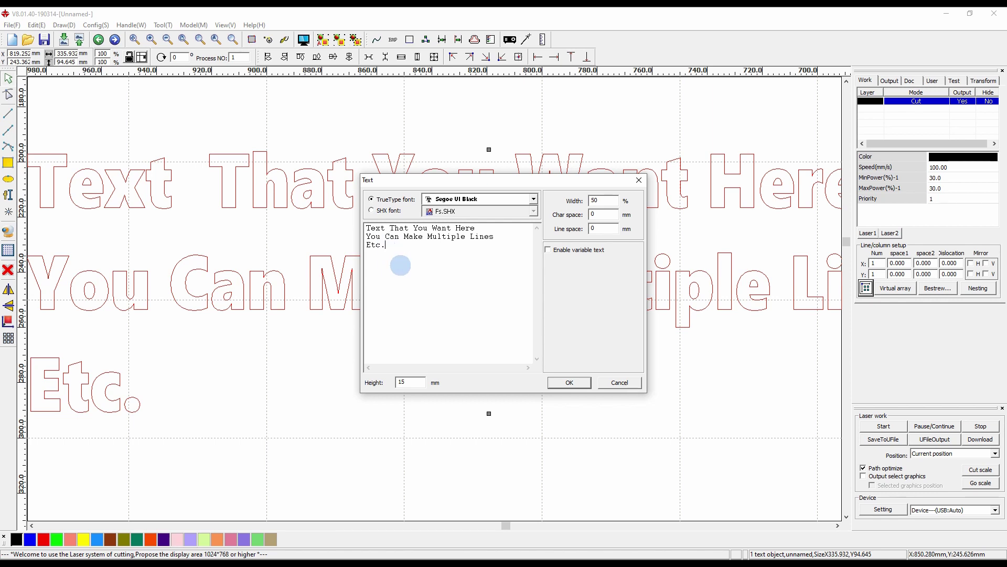
pyautogui.write('...')
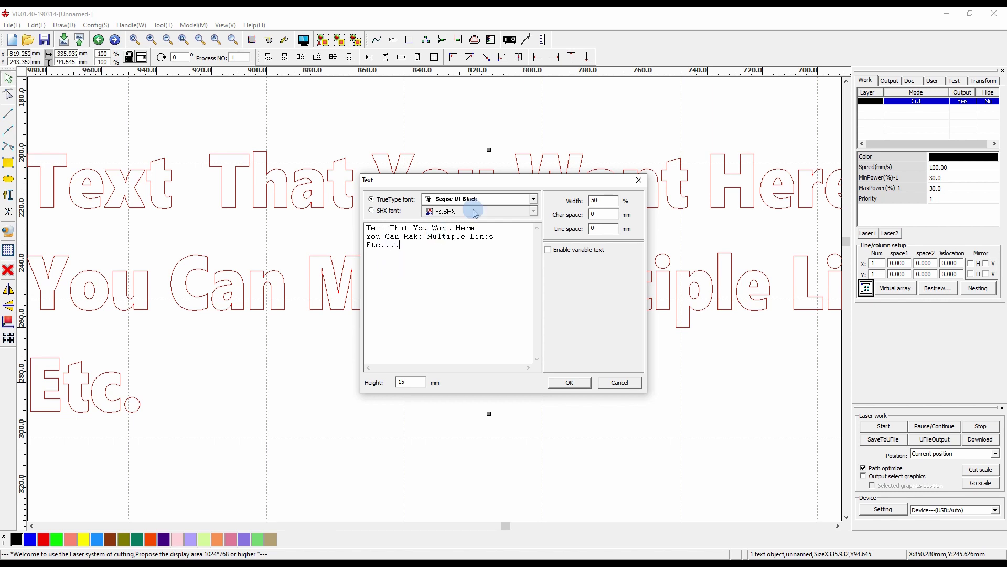
# Change the text block's font to Showcard Gothic and its height to 30 mm, then apply the edits
pyautogui.click(503, 203)
pyautogui.click(490, 312)
pyautogui.click(405, 386)
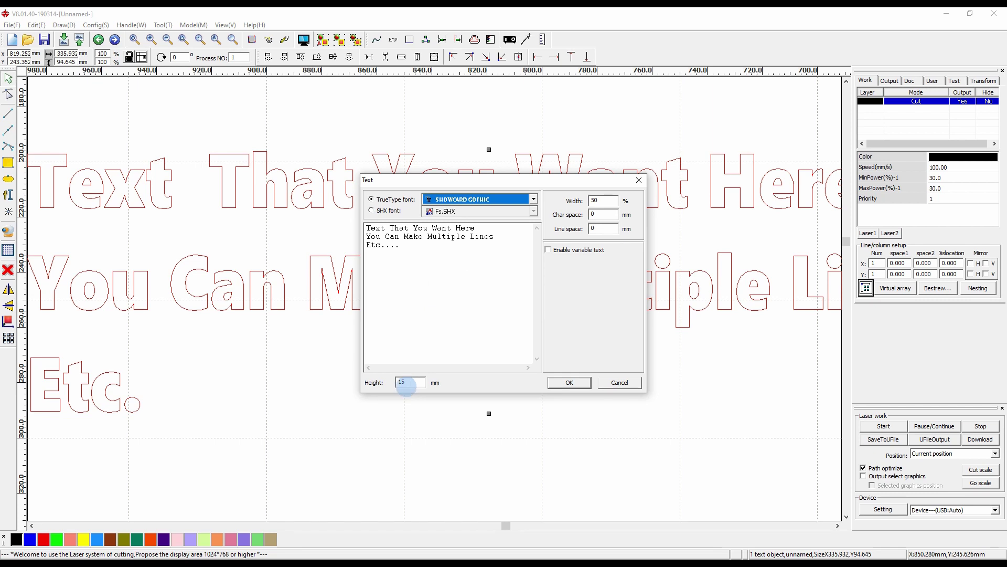
pyautogui.doubleClick(406, 386)
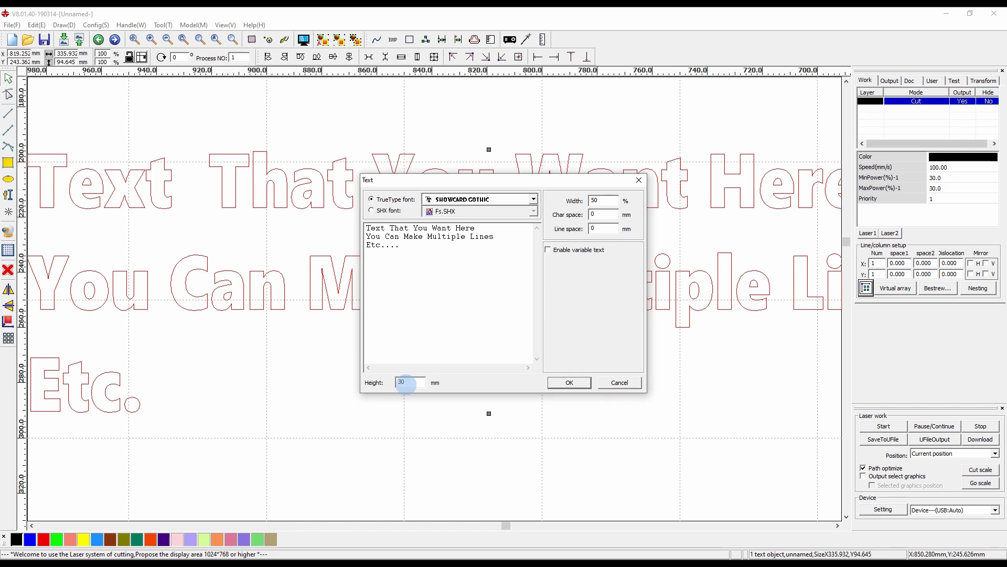
pyautogui.click(569, 384)
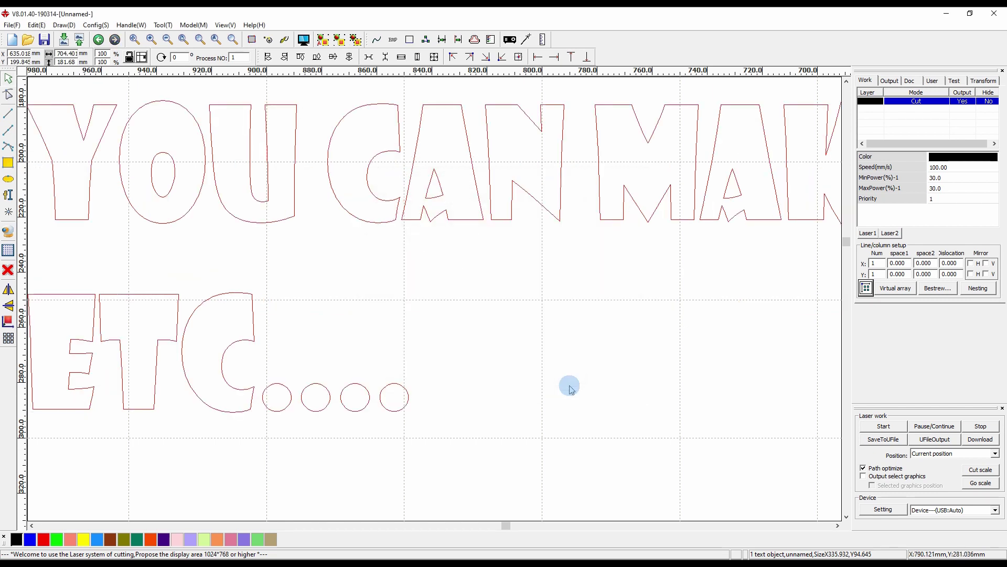
pyautogui.scroll(-3, 571, 389)
pyautogui.moveTo(569, 386); pyautogui.dragTo(456, 407, button='middle')
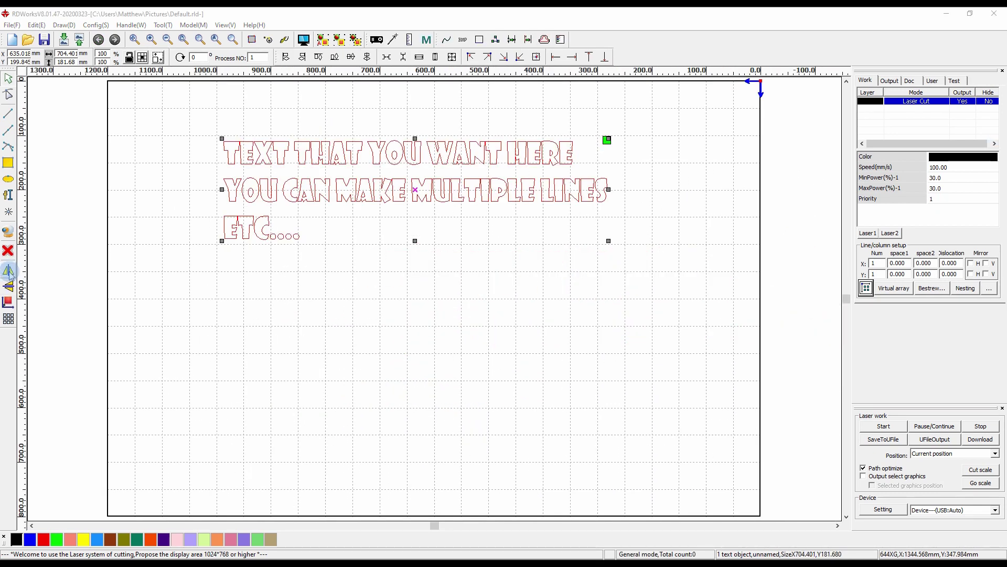
# Mirror the text block horizontally and back, then vertically and back
pyautogui.click(9, 271)
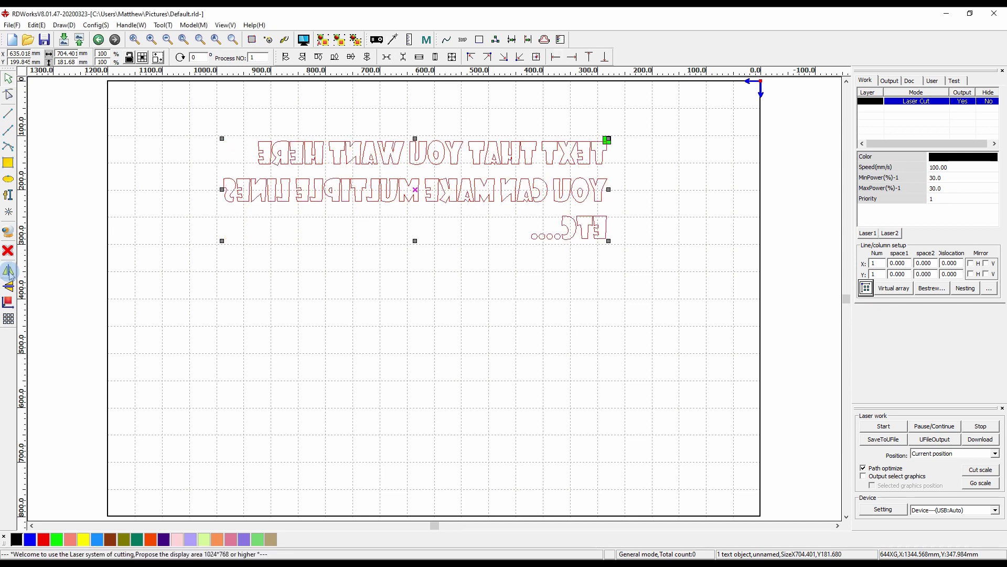
pyautogui.click(9, 271)
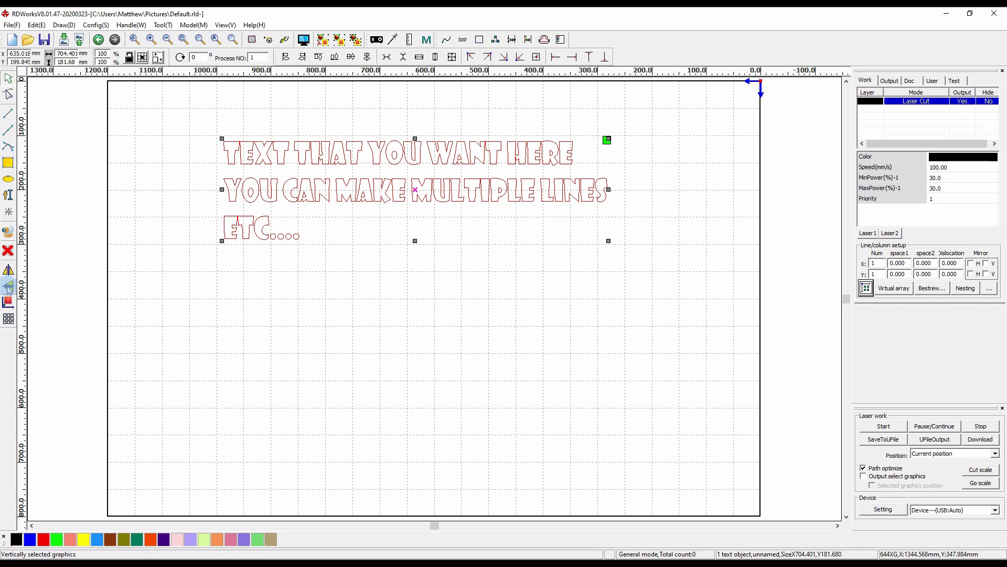
pyautogui.click(10, 288)
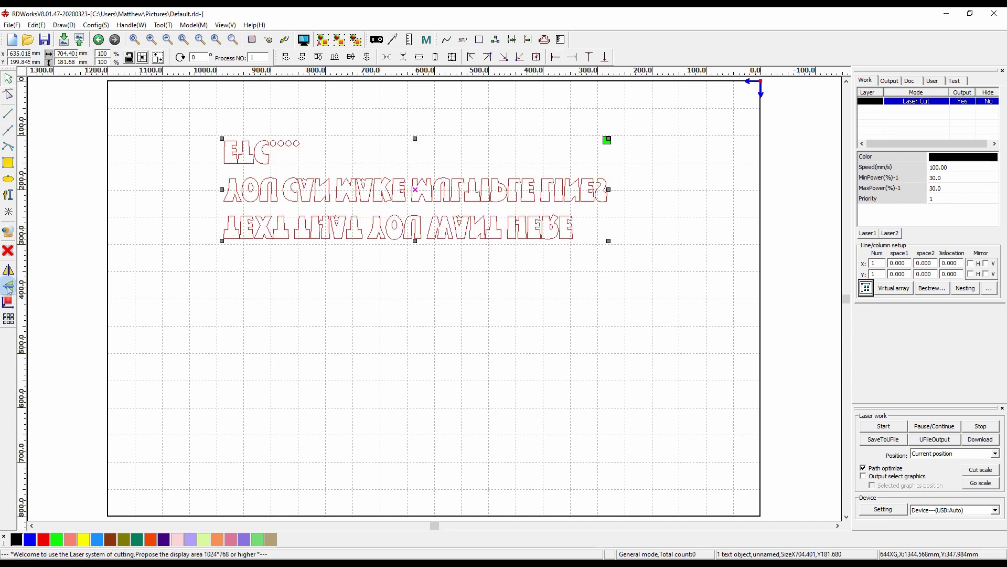
pyautogui.click(9, 287)
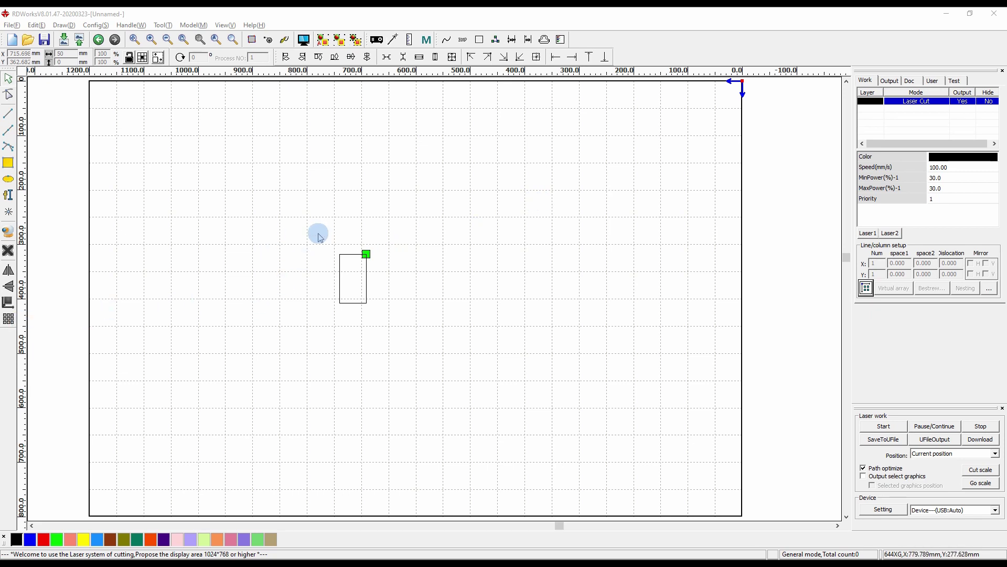
# Move the 50 by 90 mm rectangle into the work area's lower-right corner, centered at about X 33, Y 747 mm
pyautogui.moveTo(323, 235); pyautogui.dragTo(397, 332)
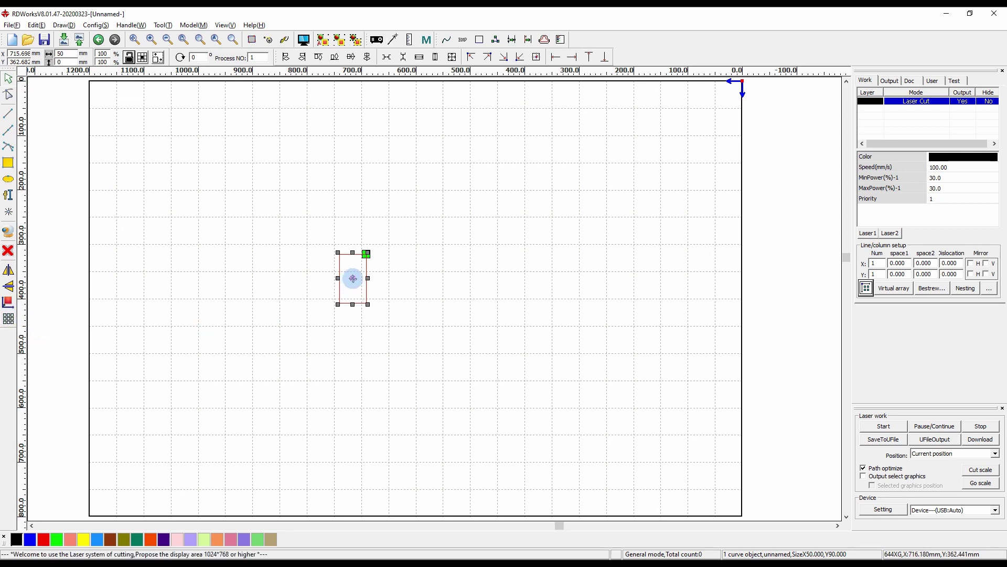
pyautogui.moveTo(353, 279); pyautogui.dragTo(725, 488)
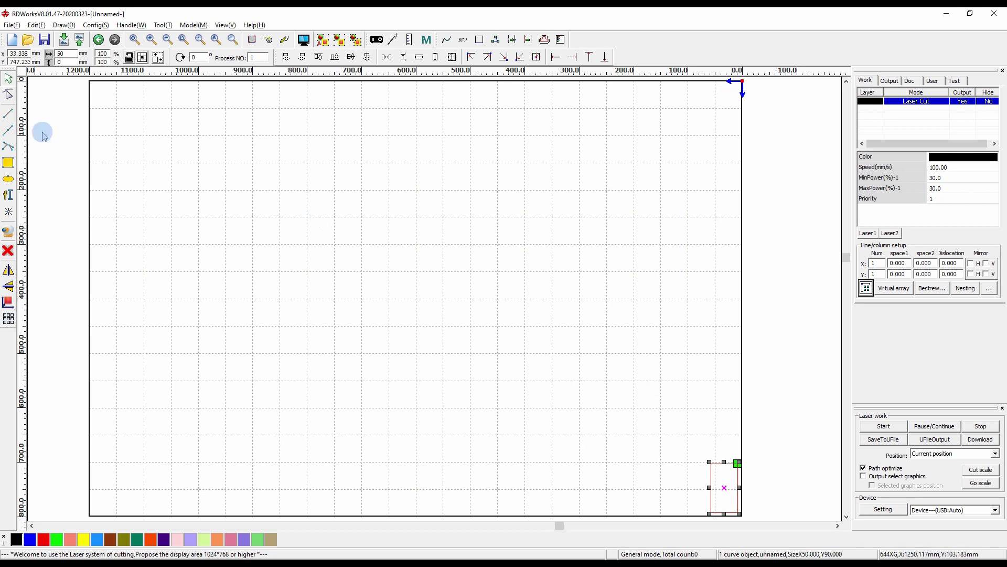
# Draw a large rectangle across the work area and set its size to 600 by 300 mm
pyautogui.click(8, 163)
pyautogui.moveTo(65, 188); pyautogui.dragTo(784, 457)
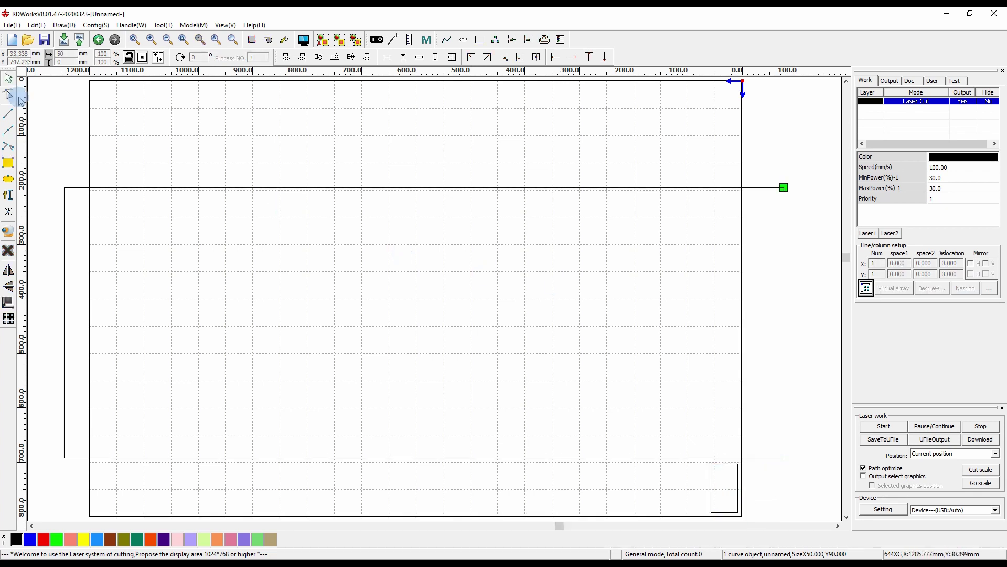
pyautogui.click(208, 188)
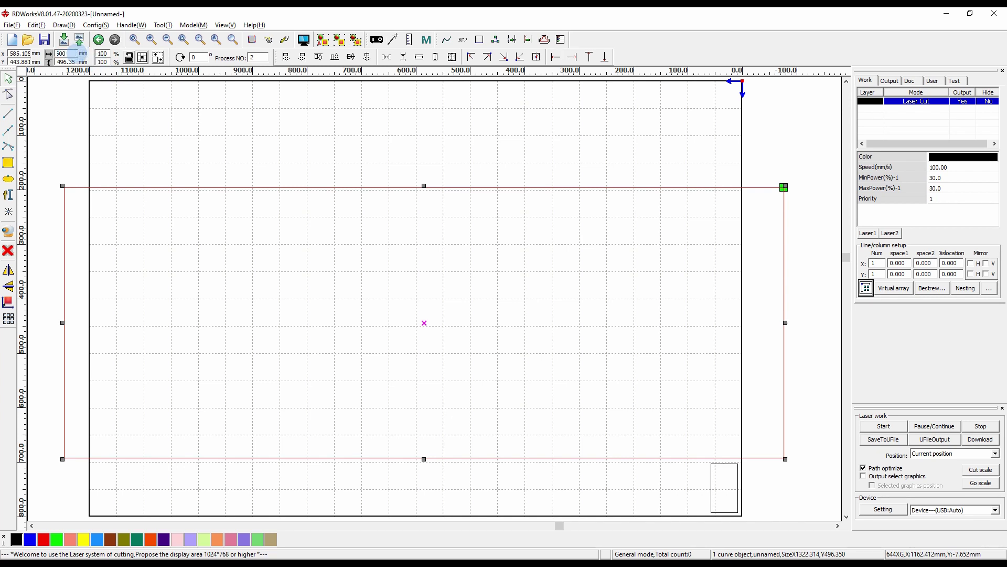
pyautogui.click(72, 53)
pyautogui.write('300')
pyautogui.press('Tab')
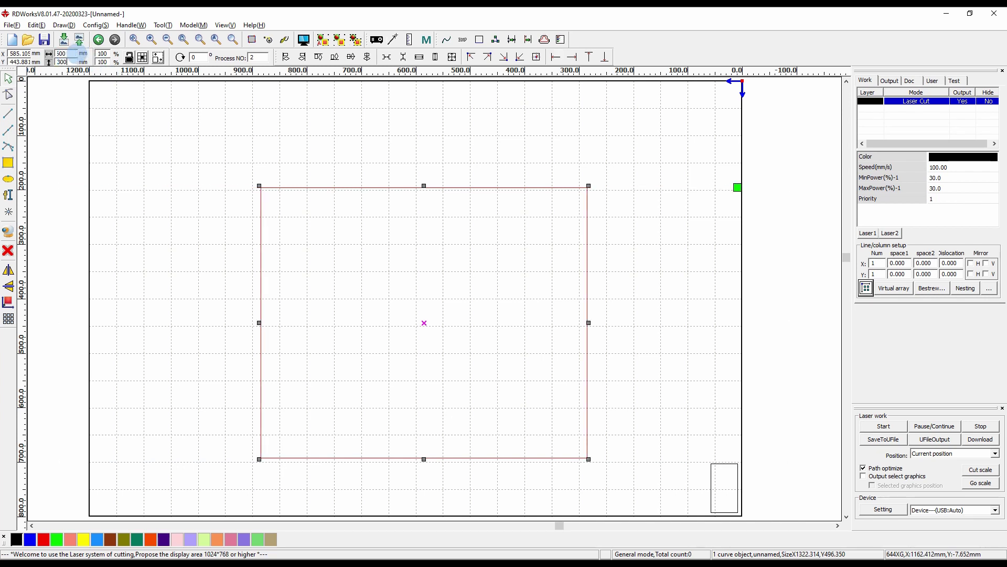
pyautogui.press('Return')
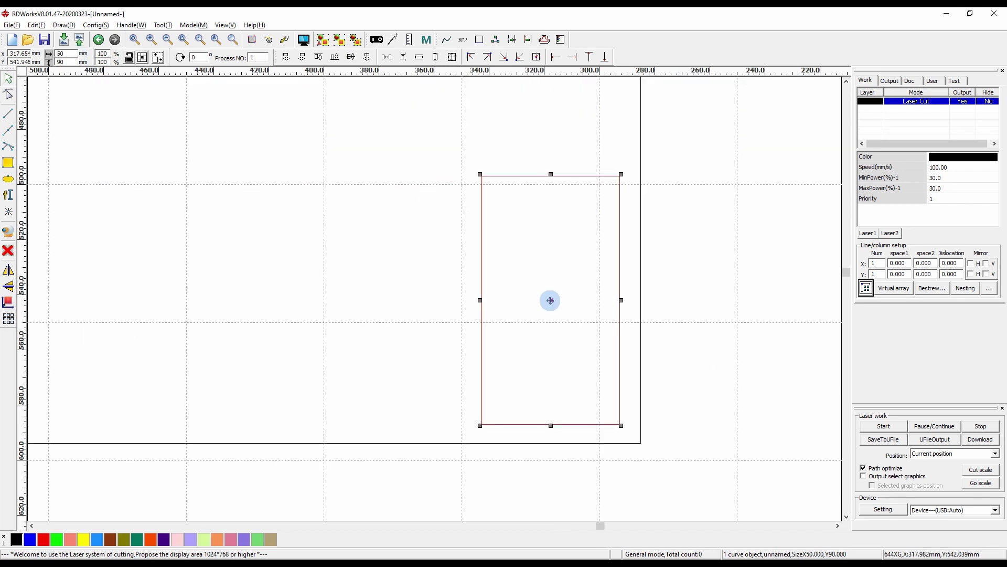
# Fit the 50 by 90 mm rectangle snugly inside the large rectangle's lower-right corner and clear the selection
pyautogui.moveTo(551, 299); pyautogui.dragTo(566, 315)
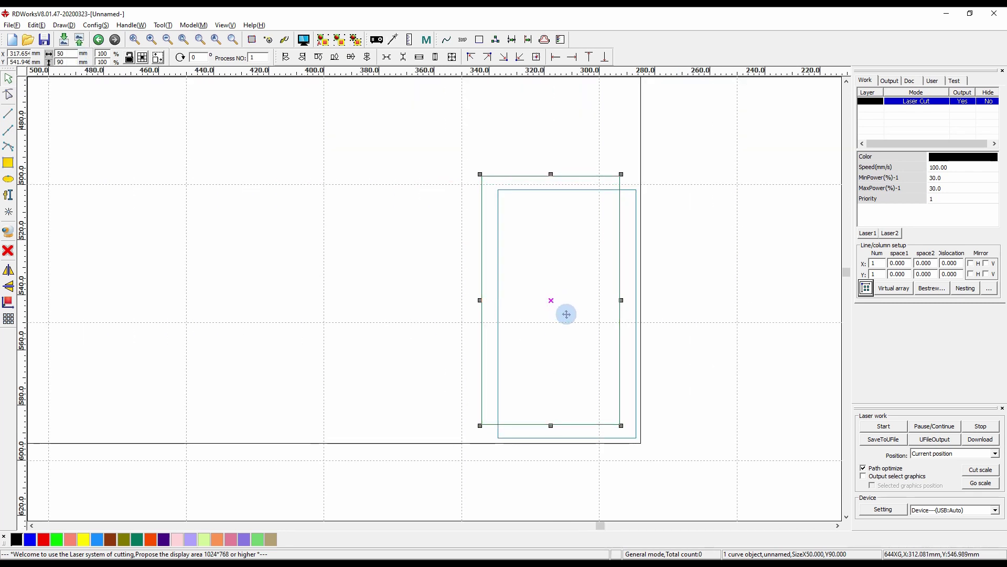
pyautogui.scroll(-5, 684, 321)
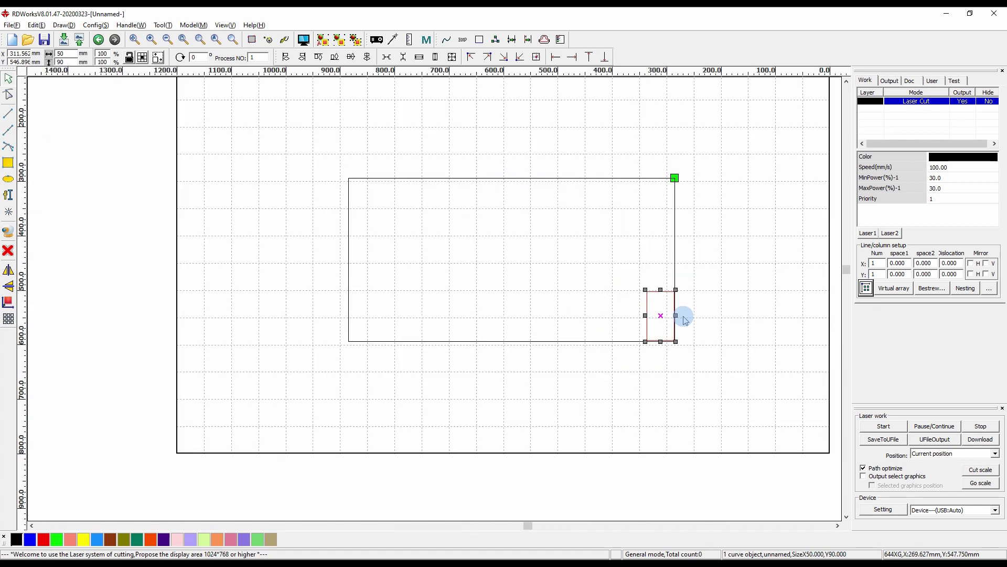
pyautogui.click(504, 279)
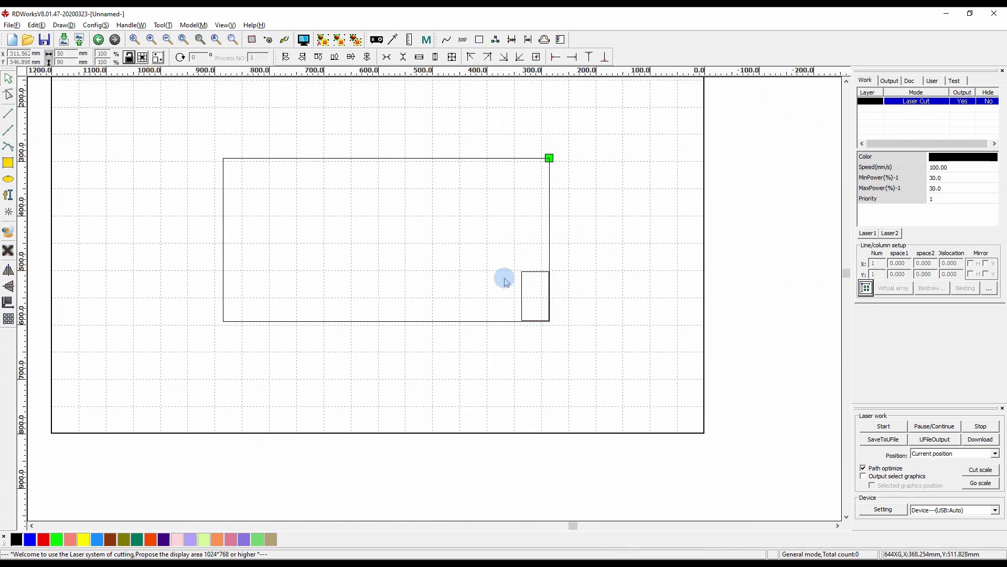
# Start an array copy of the small rectangle with 15 copies in X and 3 in Y
pyautogui.moveTo(505, 252); pyautogui.dragTo(578, 333)
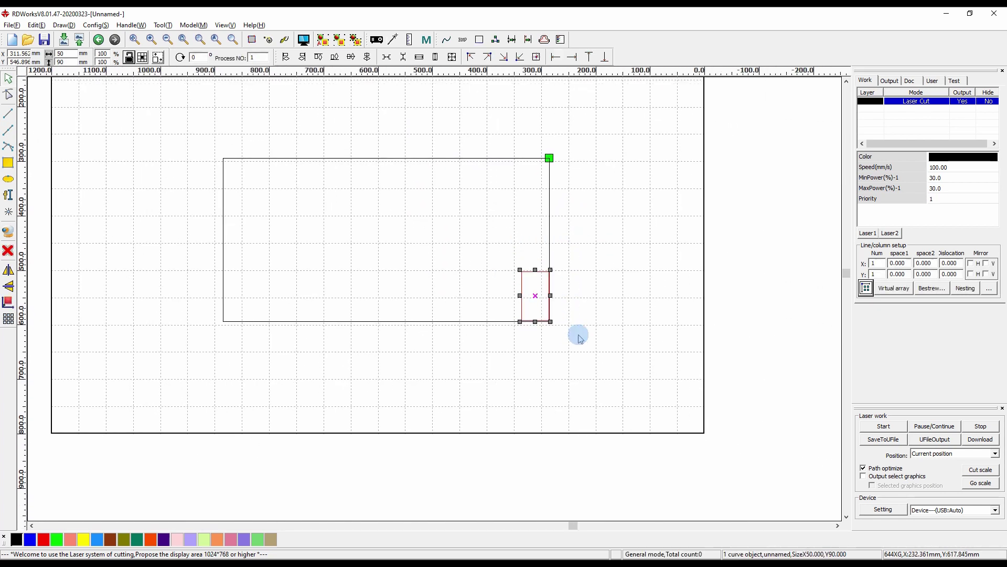
pyautogui.click(8, 319)
pyautogui.click(483, 271)
pyautogui.moveTo(505, 254); pyautogui.dragTo(457, 353)
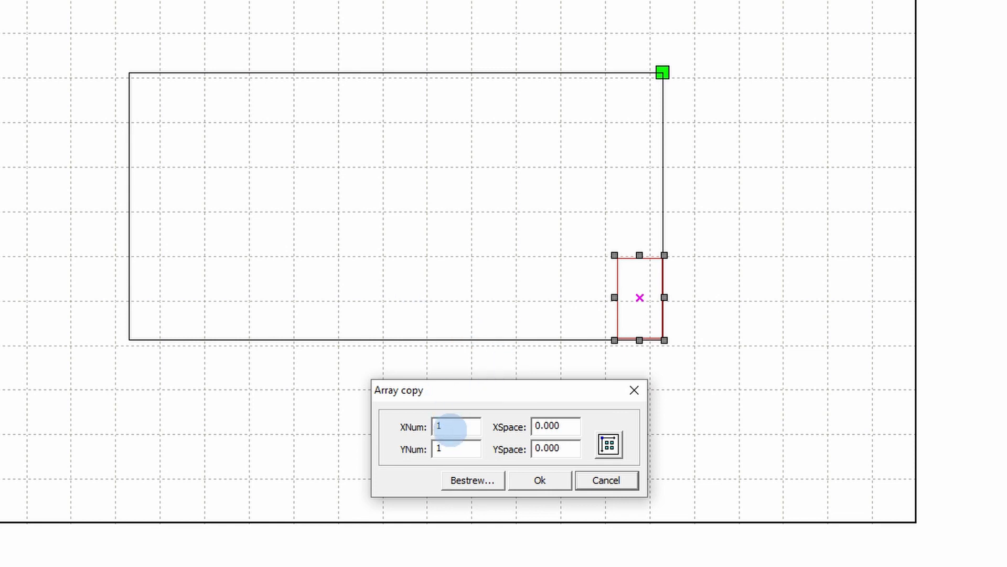
pyautogui.doubleClick(450, 429)
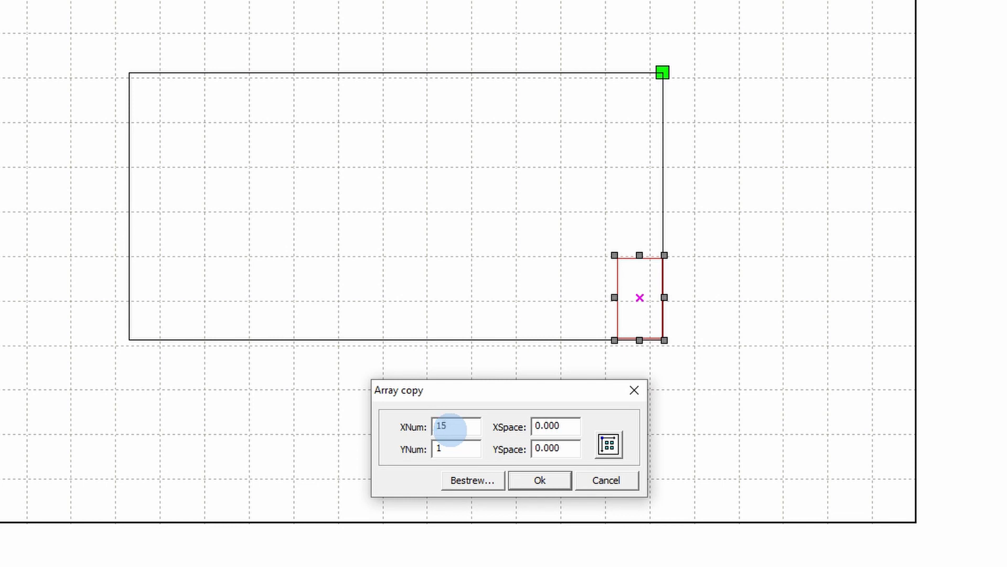
pyautogui.doubleClick(450, 450)
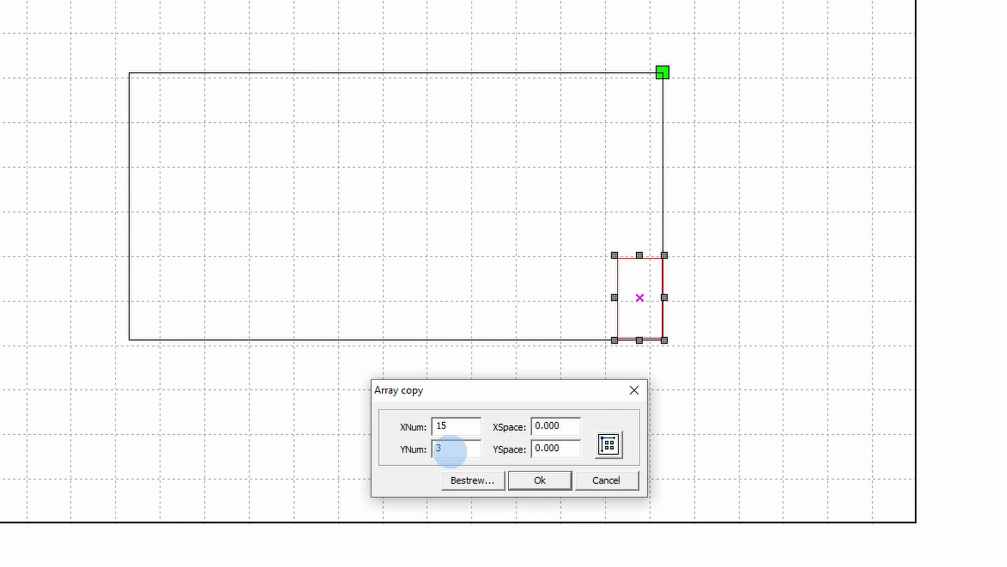
# Set the array's X and Y spacing to 1 mm, choose the direction extending left and up, and create the array
pyautogui.doubleClick(540, 426)
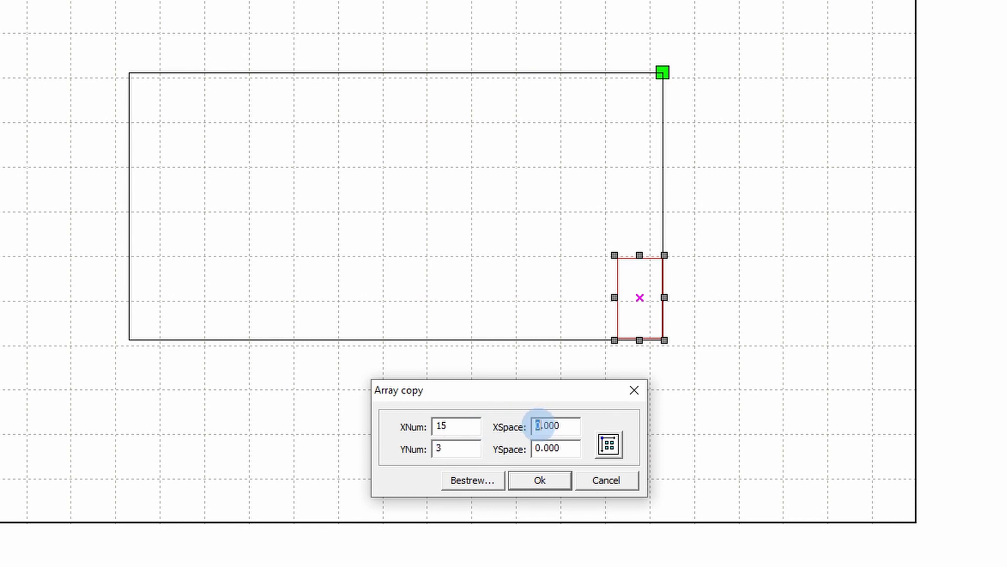
pyautogui.write('1')
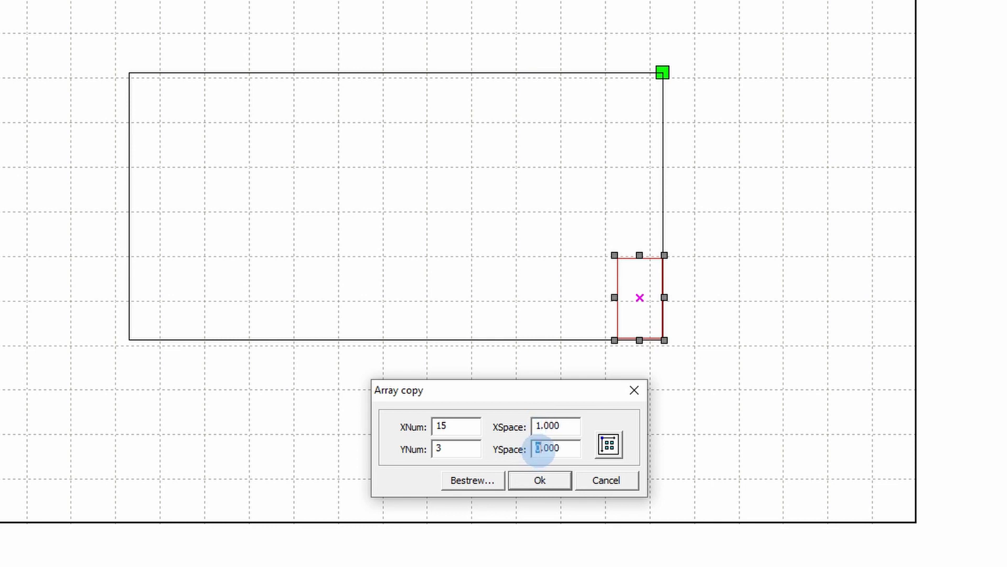
pyautogui.write('1')
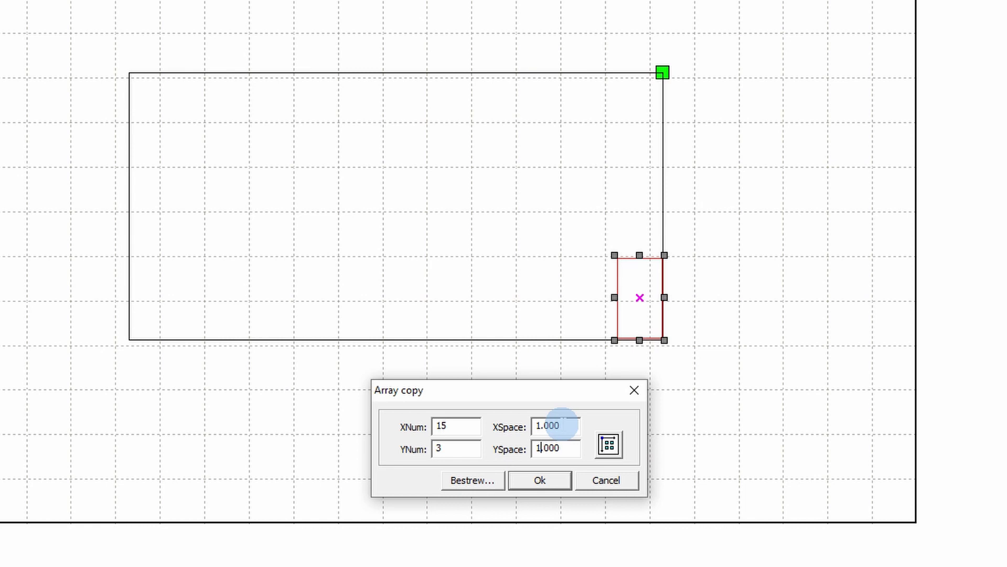
pyautogui.click(610, 449)
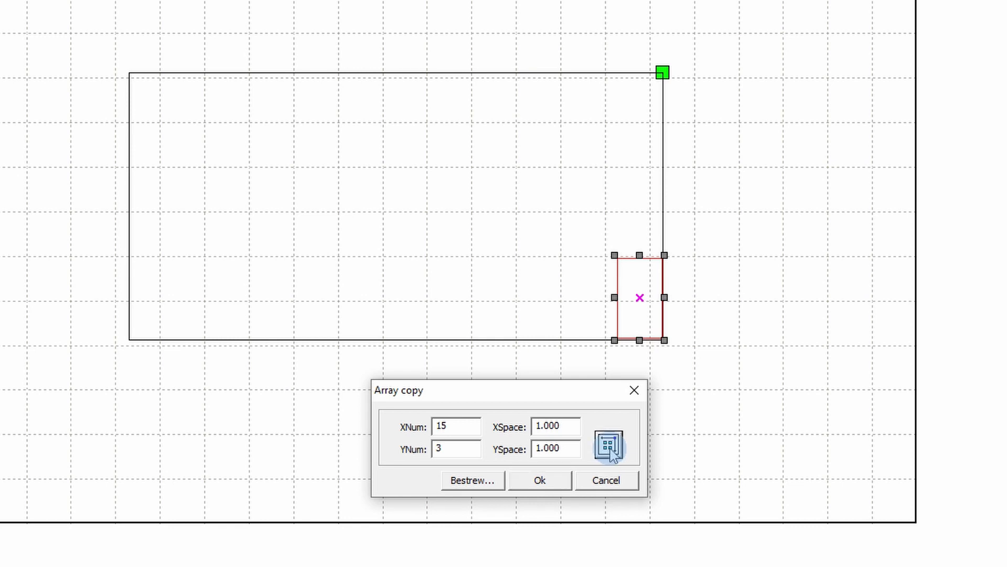
pyautogui.click(617, 457)
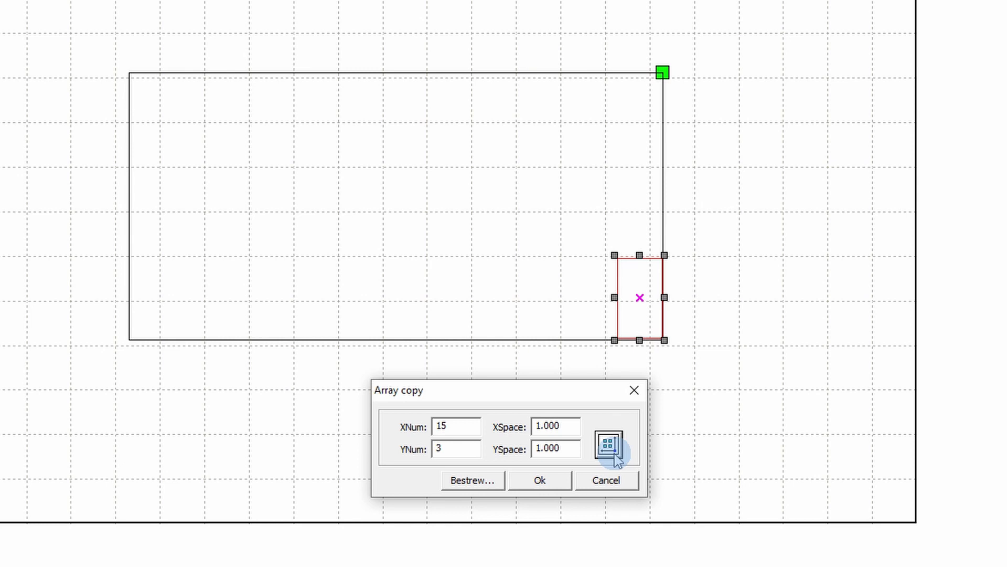
pyautogui.click(540, 480)
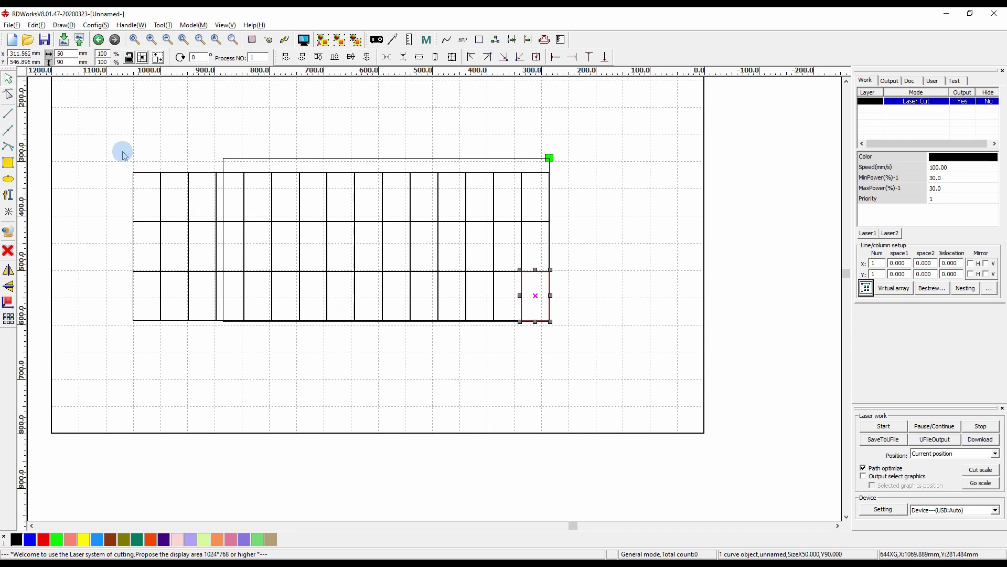
# Delete the four array columns extending beyond the large rectangle's left edge, then select the large rectangle
pyautogui.moveTo(105, 151); pyautogui.dragTo(252, 376)
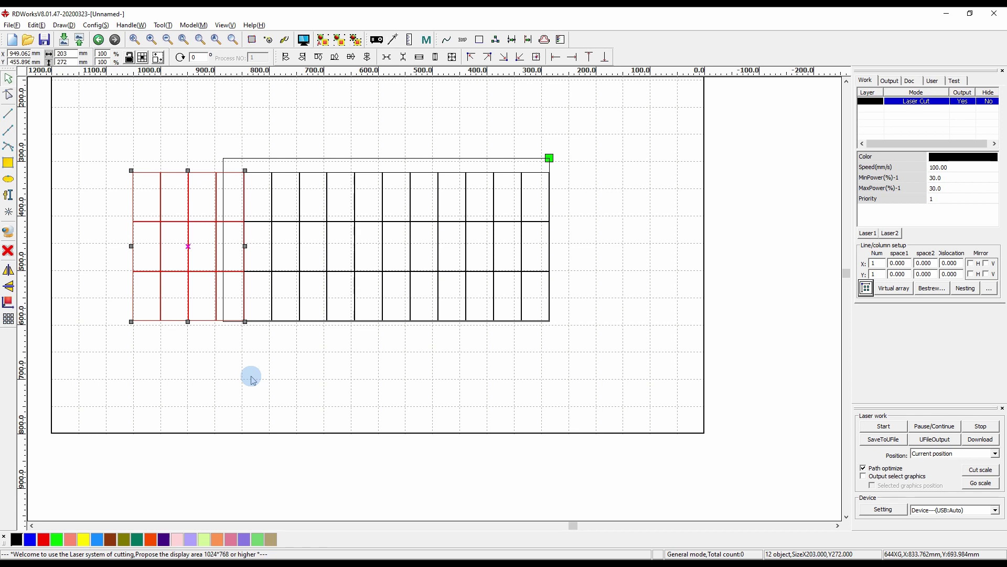
pyautogui.press('Delete')
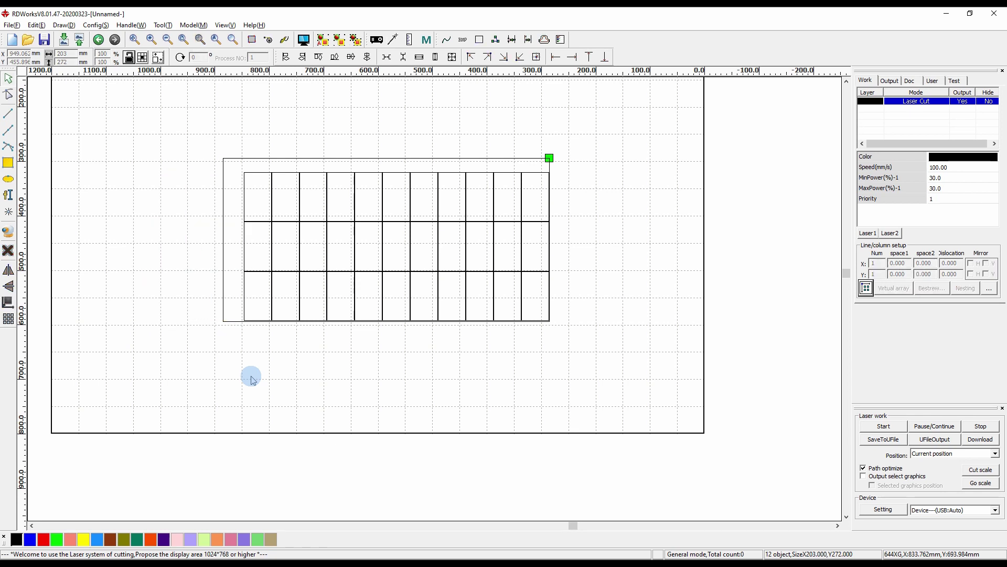
pyautogui.click(274, 159)
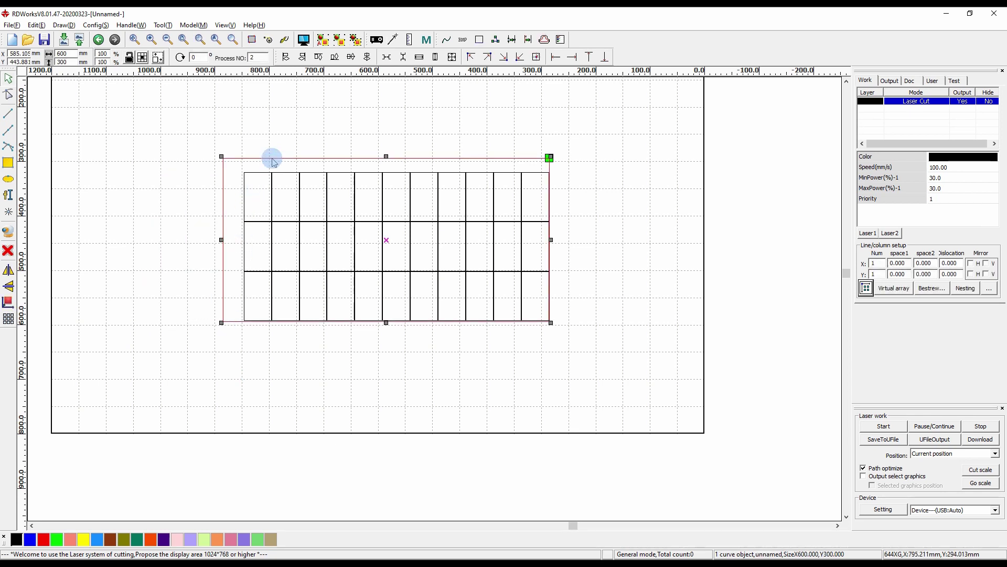
# Delete the large rectangle, then group the wide rectangle with the ellipse
pyautogui.press('Delete')
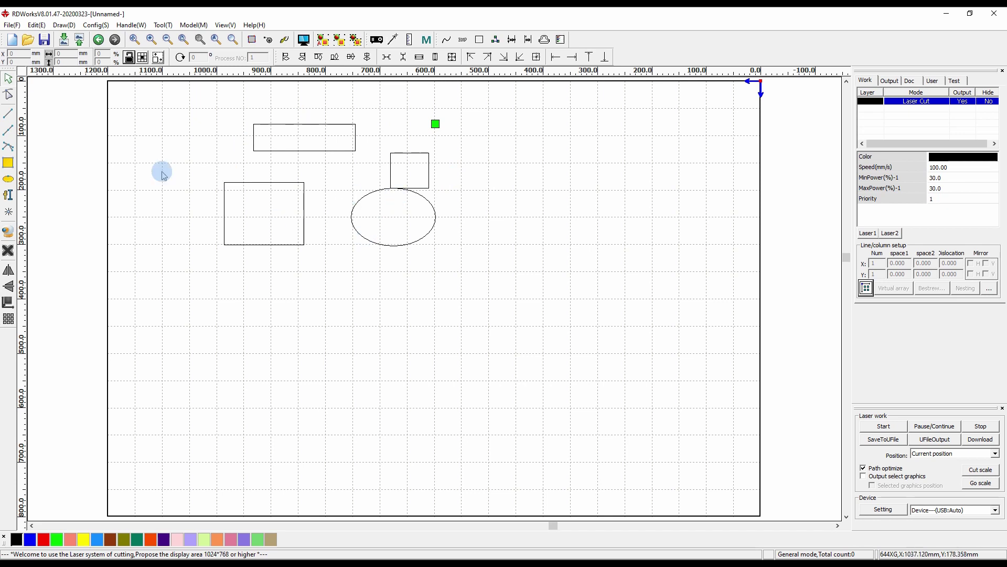
pyautogui.click(331, 125)
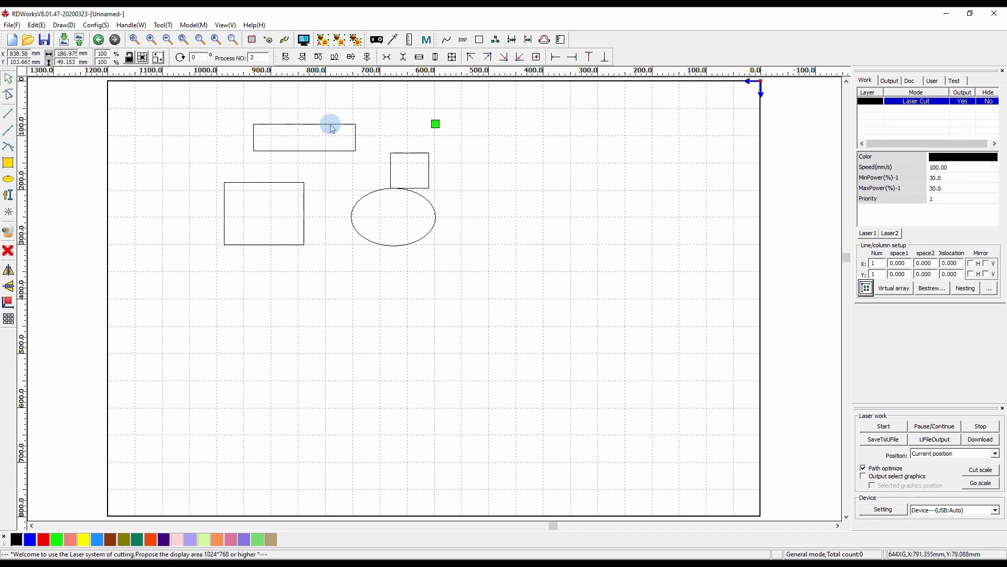
pyautogui.click(375, 198)
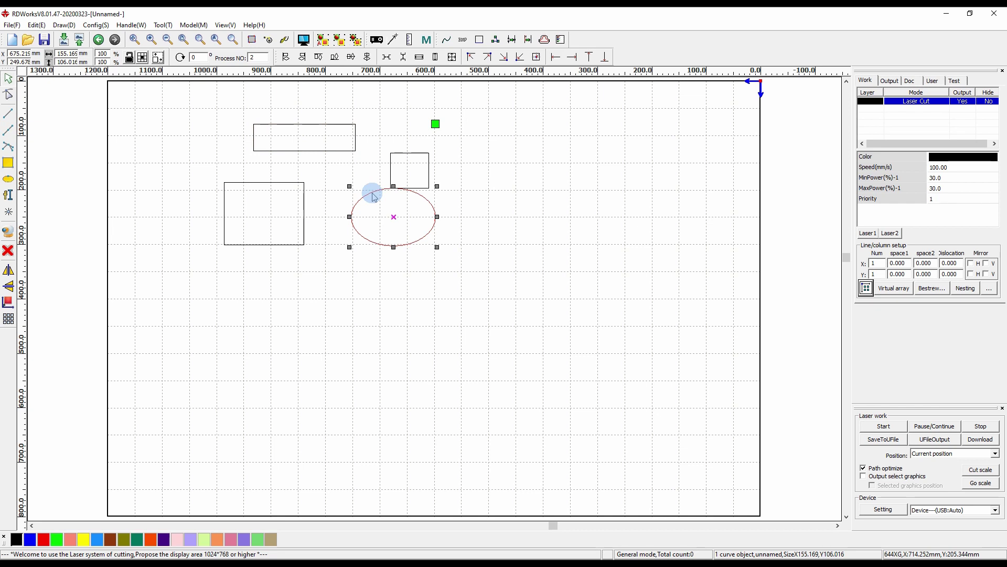
pyautogui.keyDown('shift'); pyautogui.click(339, 151); pyautogui.keyUp('shift')
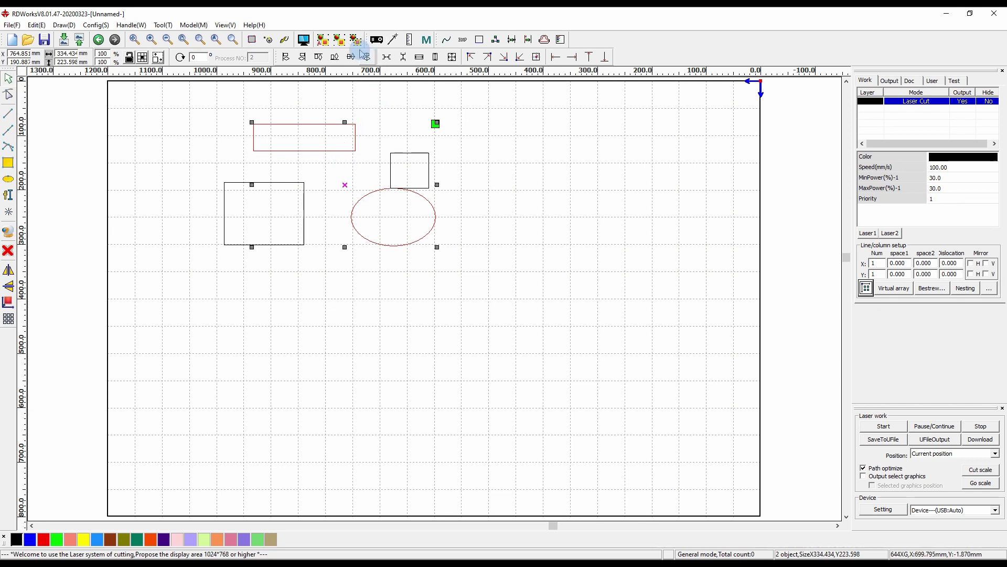
pyautogui.click(340, 40)
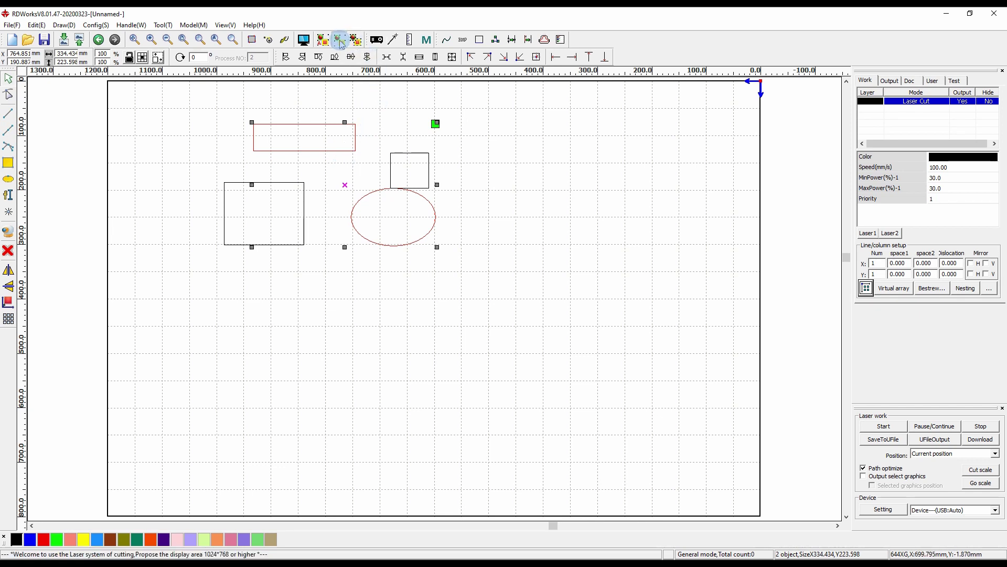
pyautogui.click(352, 151)
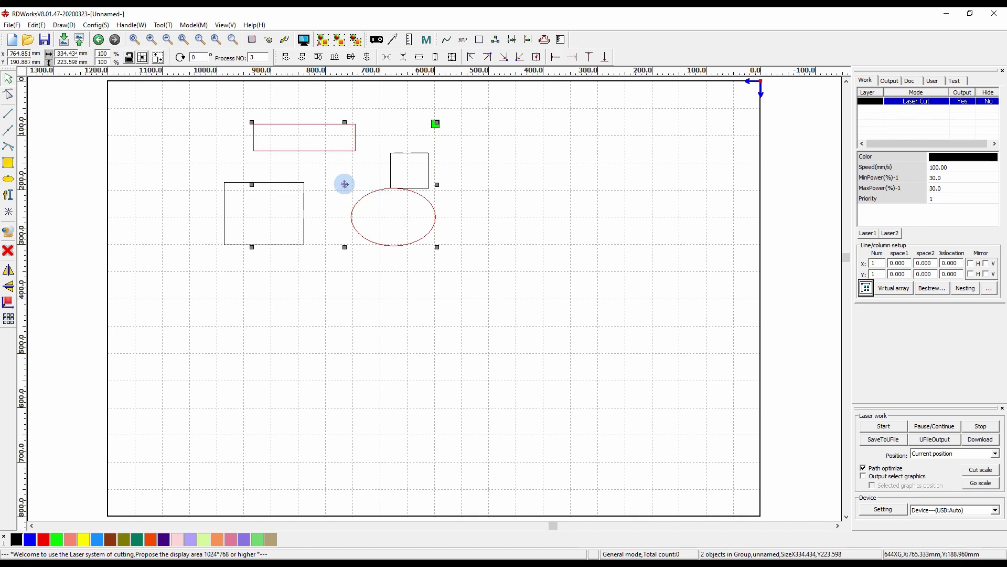
# Move the wide-rectangle-and-ellipse group to about X 657, Y 388 mm, then compare selecting the separate rectangles with selecting the group
pyautogui.moveTo(345, 184); pyautogui.dragTo(404, 292)
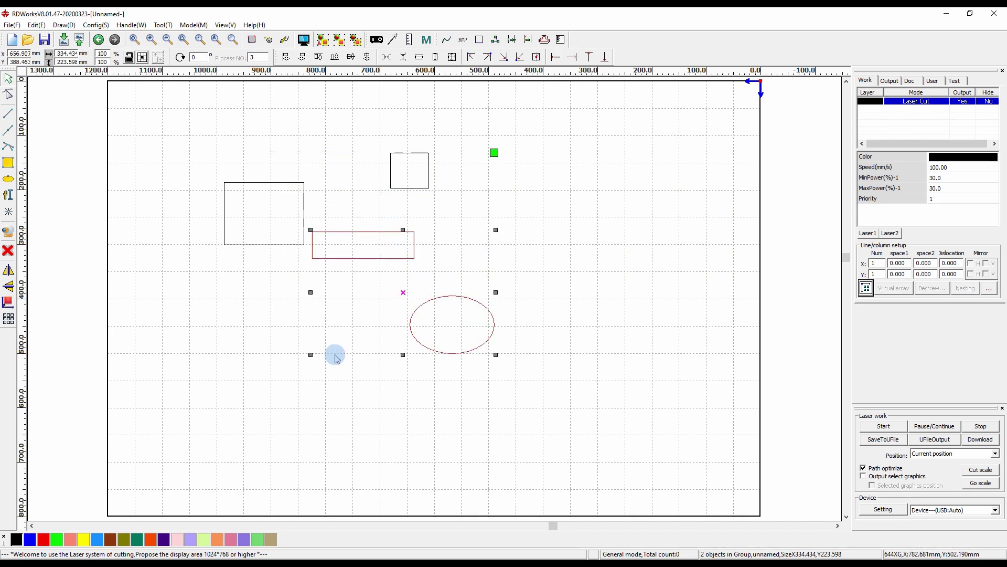
pyautogui.click(349, 320)
pyautogui.click(371, 259)
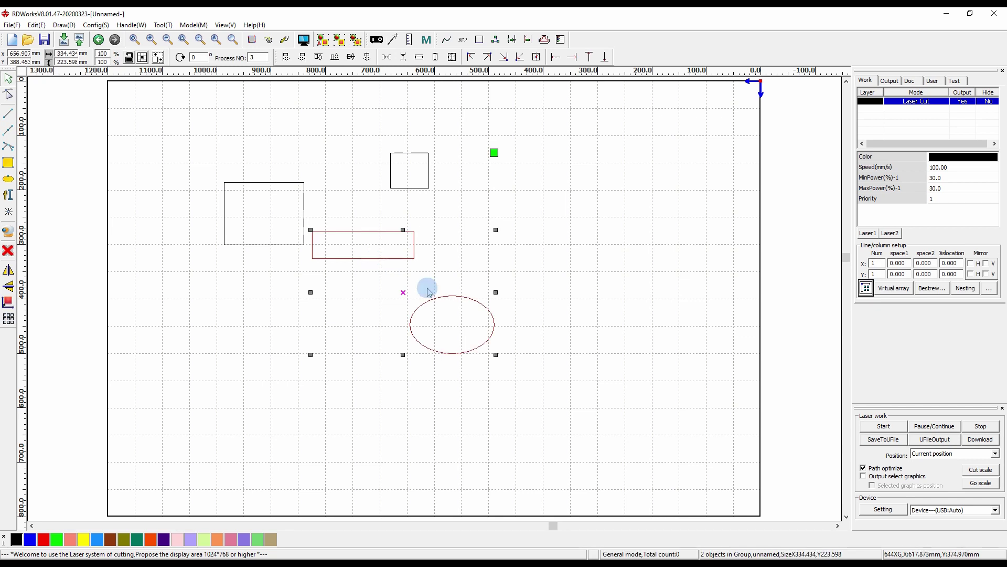
pyautogui.click(293, 177)
pyautogui.click(288, 182)
pyautogui.click(391, 176)
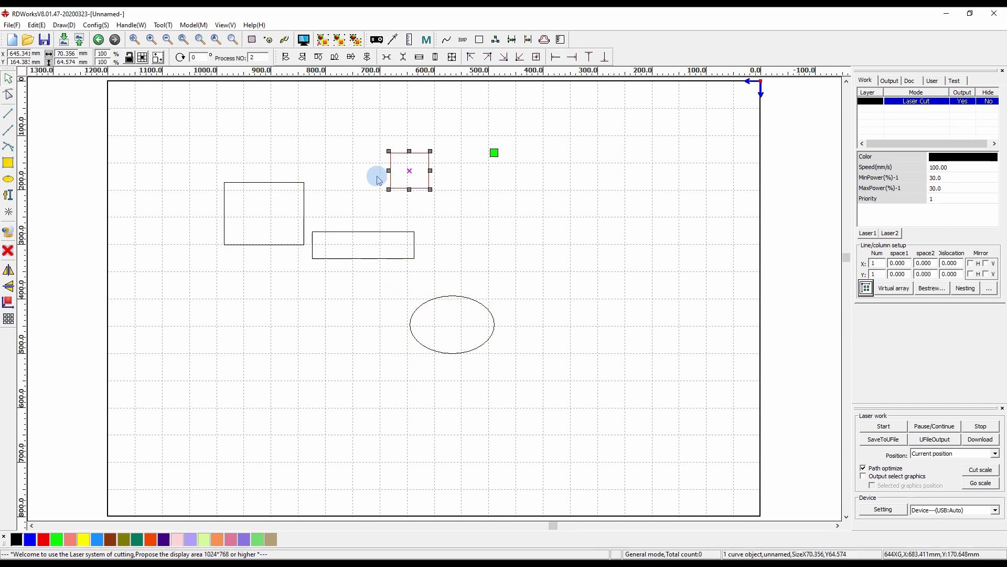
pyautogui.click(297, 185)
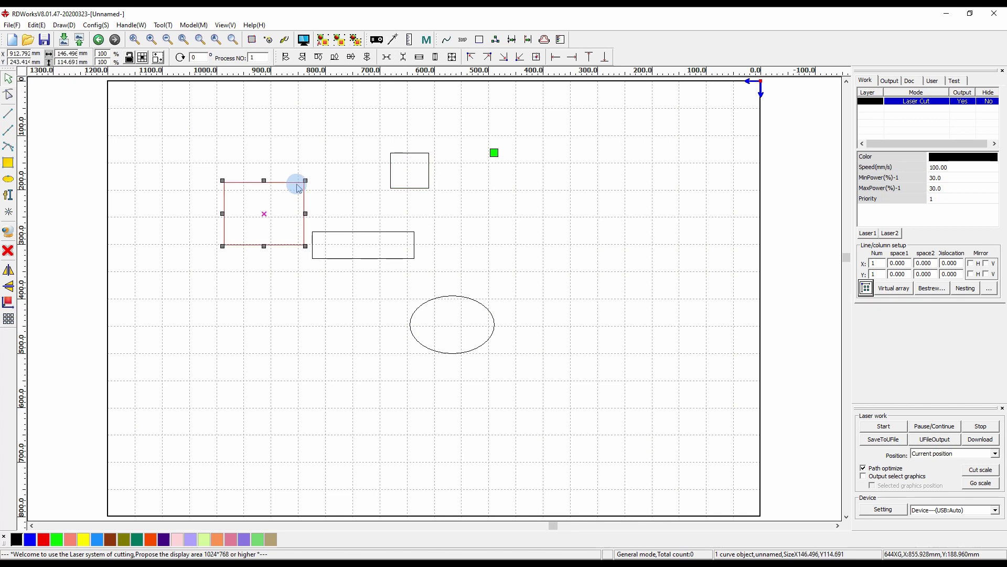
pyautogui.click(360, 232)
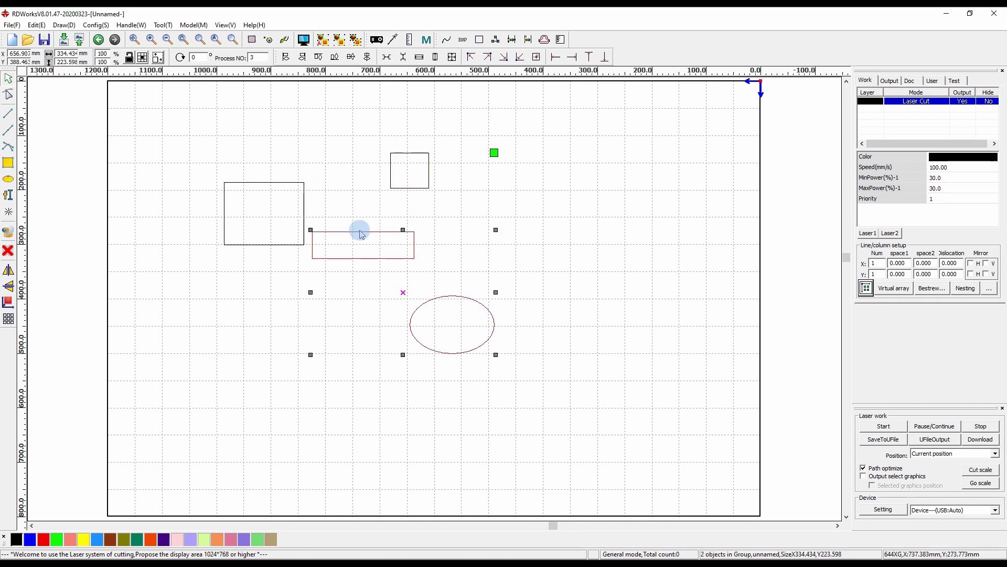
# Ungroup the wide rectangle and ellipse, and move the wide rectangle alone to about X 606, Y 300 mm
pyautogui.click(355, 44)
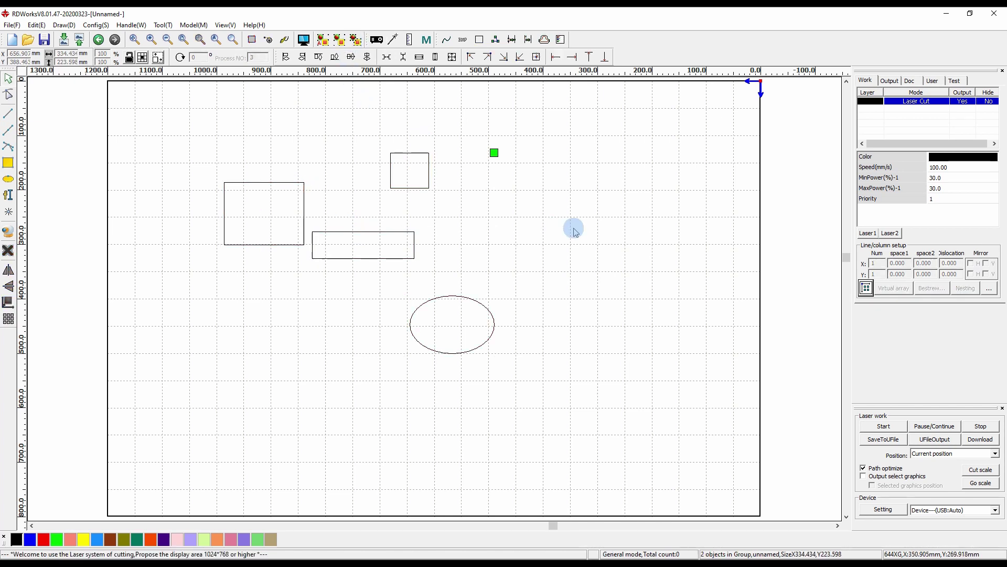
pyautogui.click(414, 249)
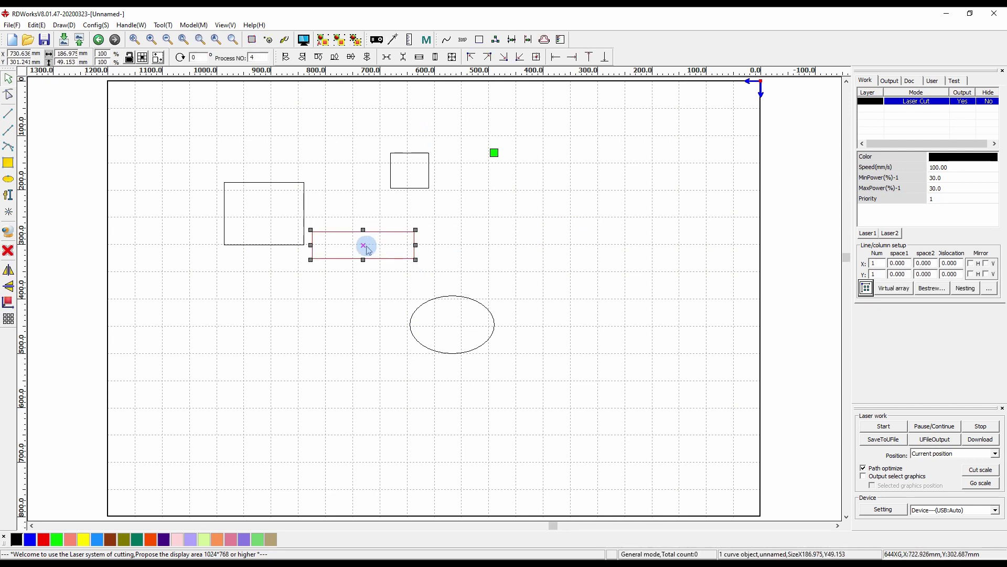
pyautogui.moveTo(363, 245); pyautogui.dragTo(431, 245)
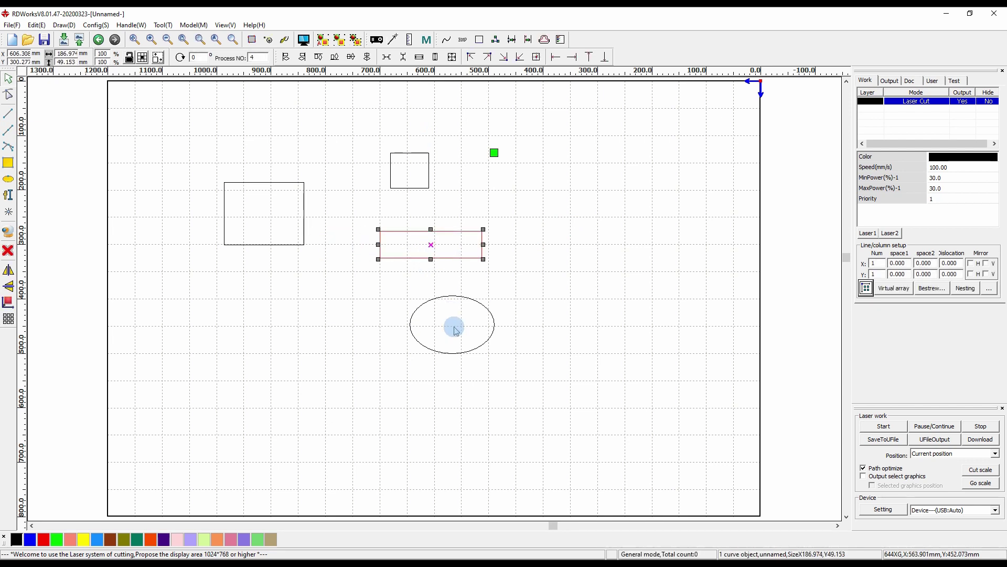
# Scale the wide rectangle down and place it inside the ellipse, selecting both shapes together
pyautogui.click(450, 306)
pyautogui.click(441, 235)
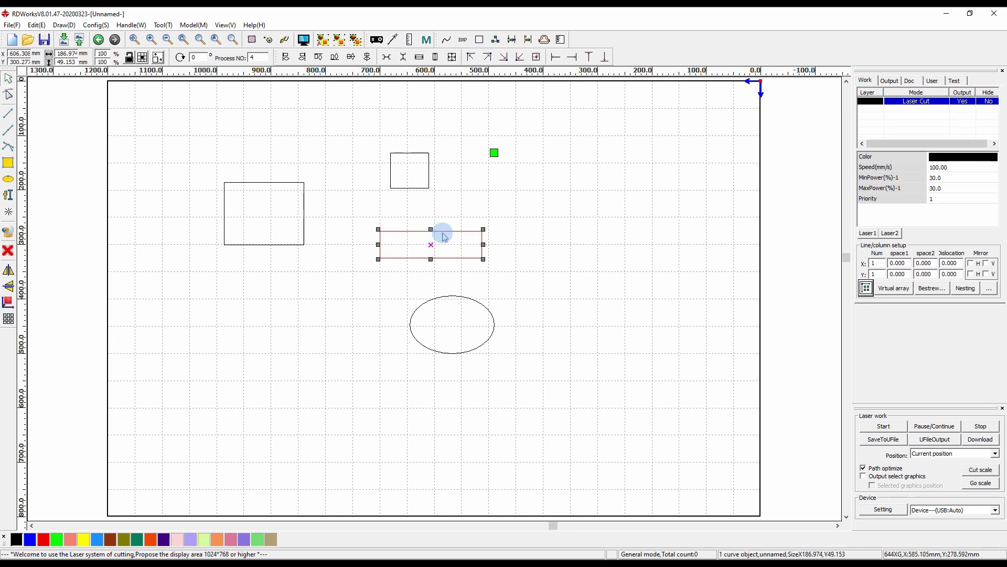
pyautogui.moveTo(484, 230); pyautogui.dragTo(453, 325)
pyautogui.moveTo(408, 267); pyautogui.dragTo(558, 389)
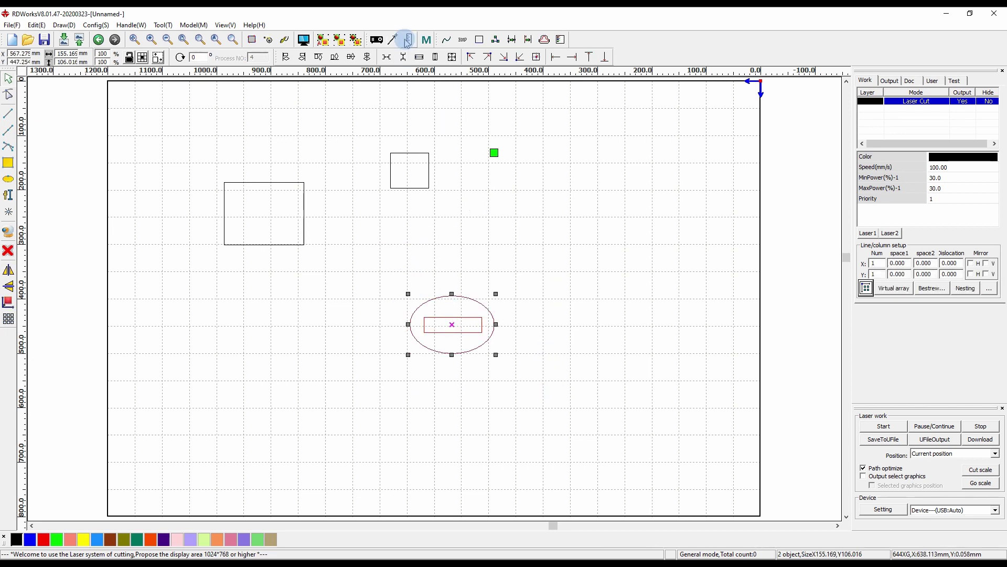
# Align the centres of the inner rectangle and the ellipse, then group the two shapes
pyautogui.click(352, 59)
pyautogui.click(353, 61)
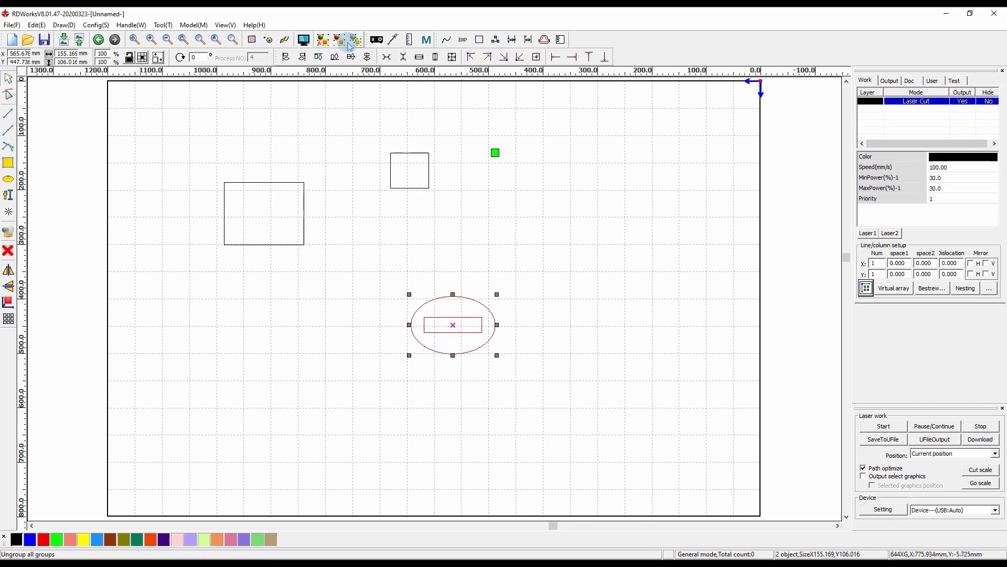
pyautogui.click(344, 46)
pyautogui.click(340, 102)
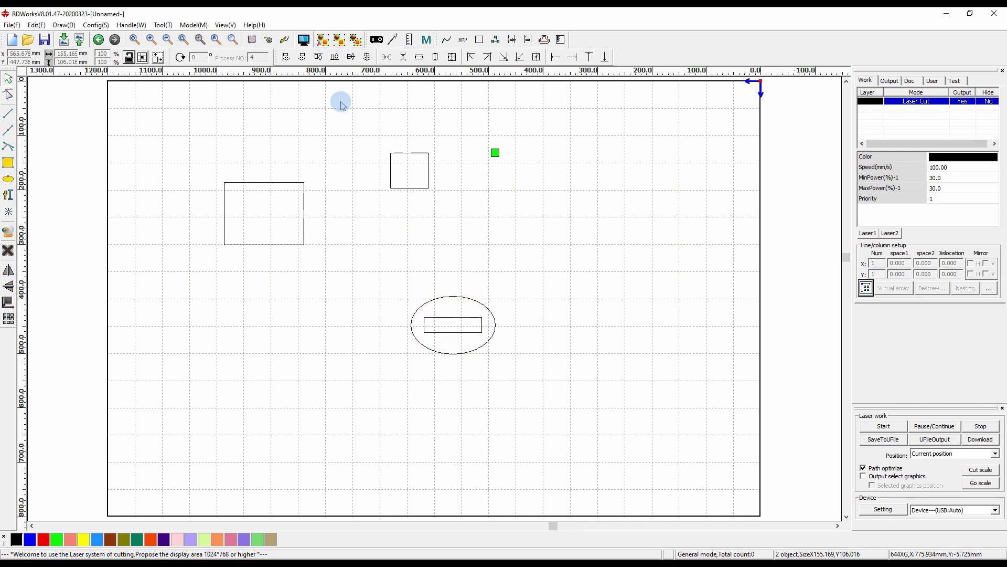
# Move the ellipse group below the larger rectangle, to about X 889, Y 410 mm, and deselect it
pyautogui.click(467, 301)
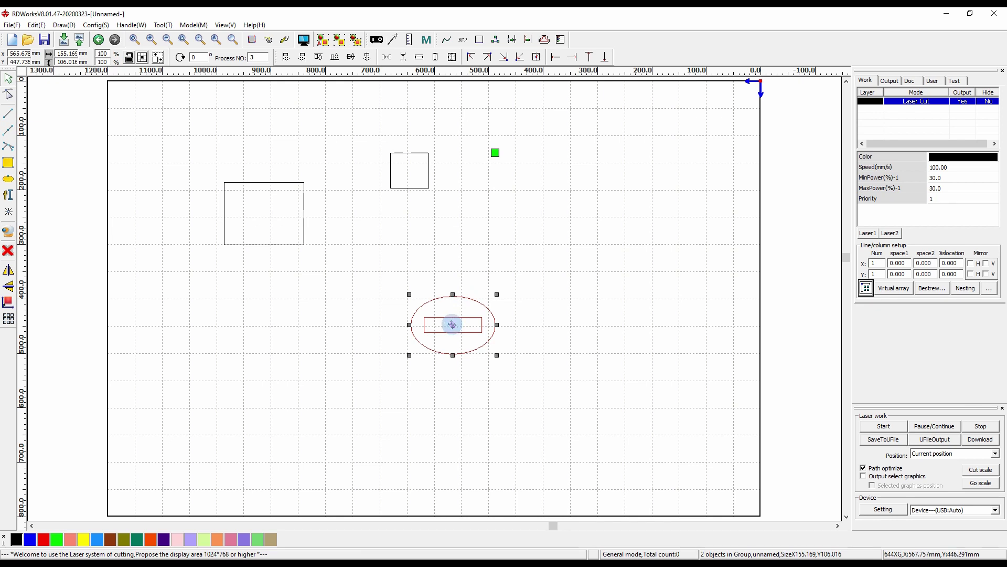
pyautogui.moveTo(451, 324); pyautogui.dragTo(276, 304)
pyautogui.click(416, 236)
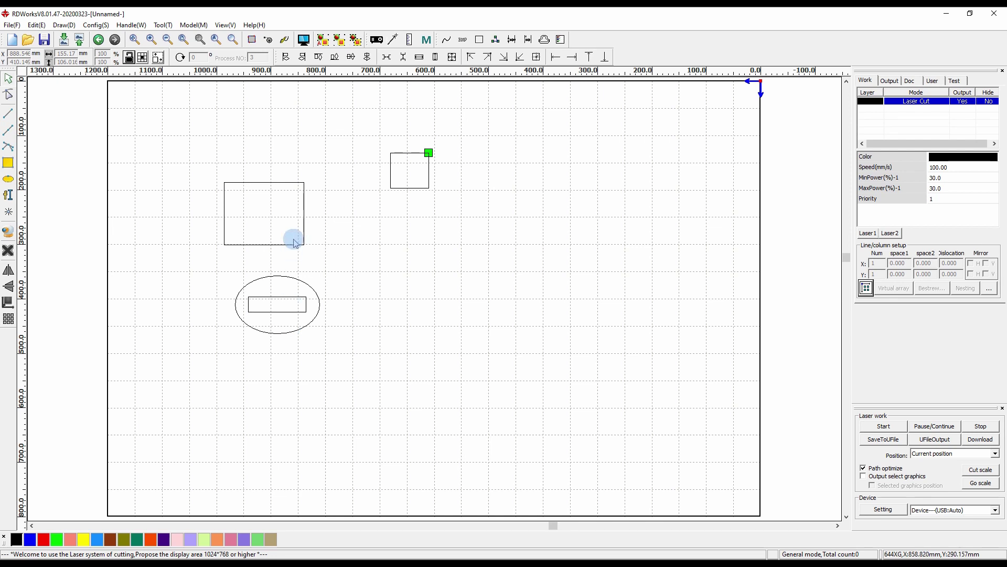
# Move the small rectangle to about X 835, Y 187 mm so it overlaps the larger rectangle's upper-right corner
pyautogui.click(304, 224)
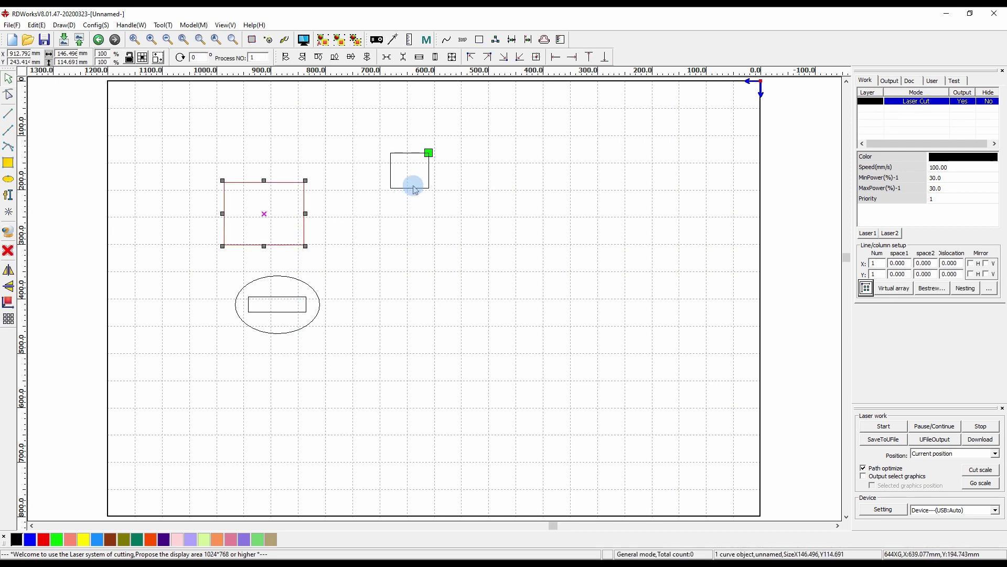
pyautogui.click(414, 154)
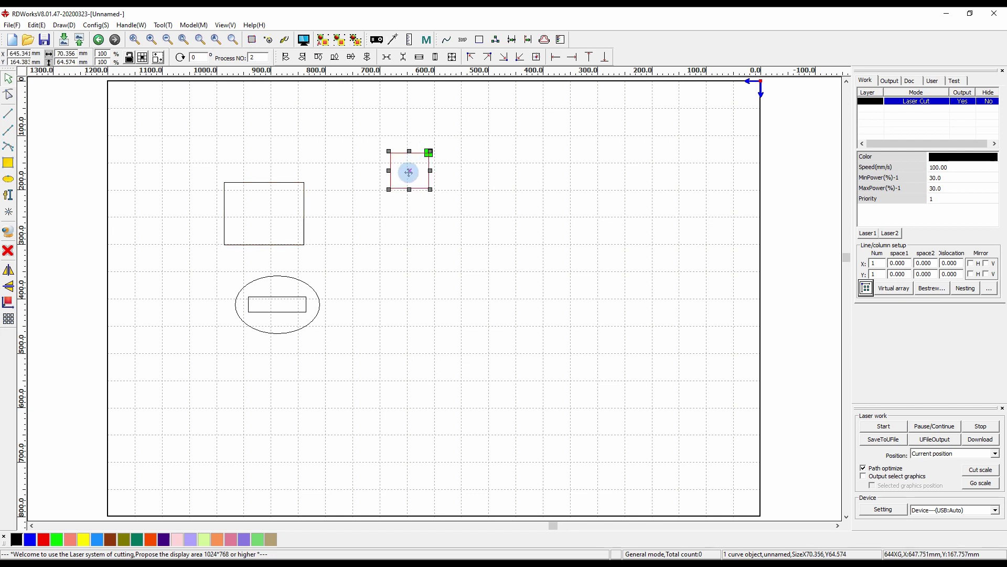
pyautogui.moveTo(407, 171); pyautogui.dragTo(305, 185)
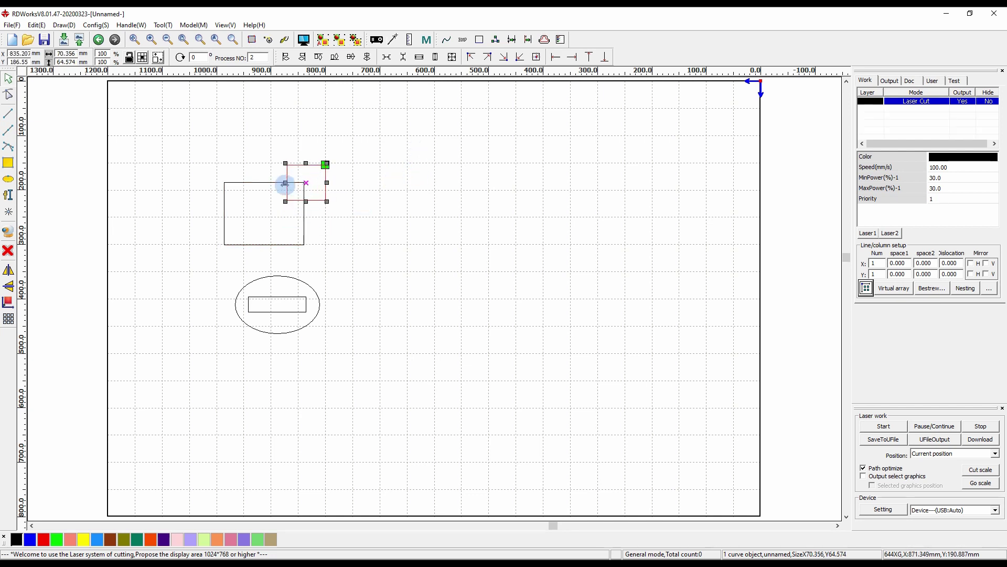
# Group the two overlapping rectangles and move the group to about X 587, Y 235 mm
pyautogui.click(267, 183)
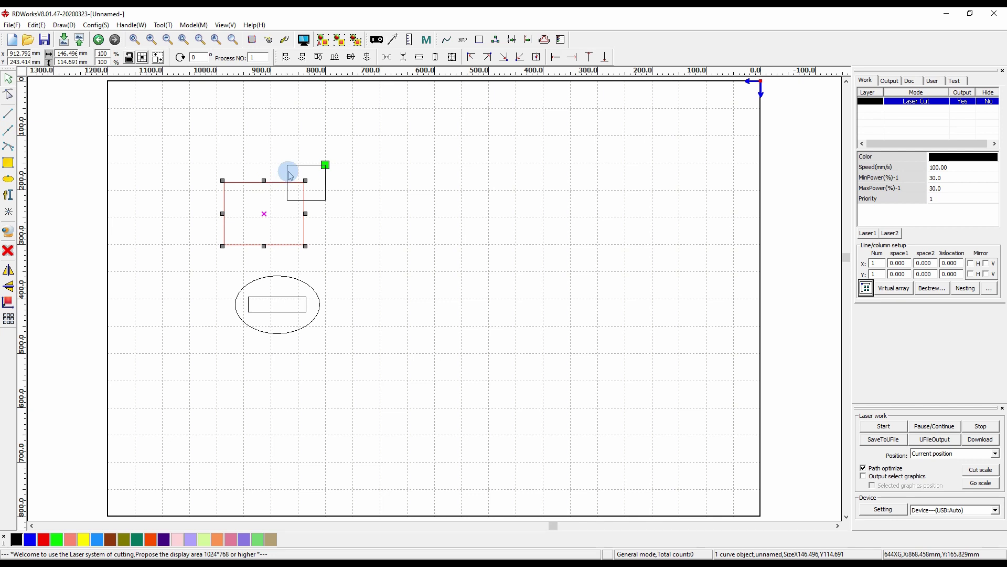
pyautogui.keyDown('shift'); pyautogui.click(292, 176); pyautogui.keyUp('shift')
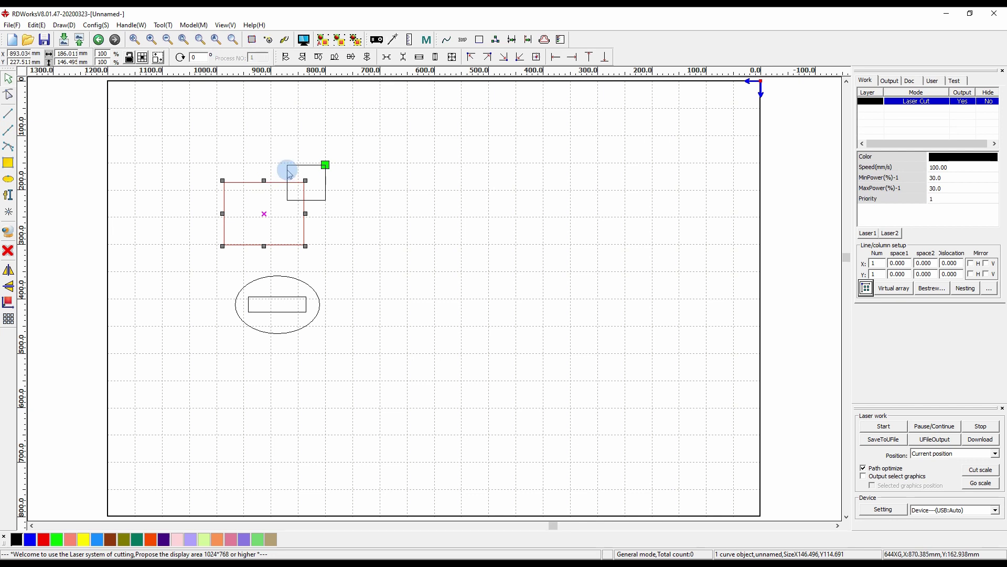
pyautogui.click(340, 40)
pyautogui.click(377, 206)
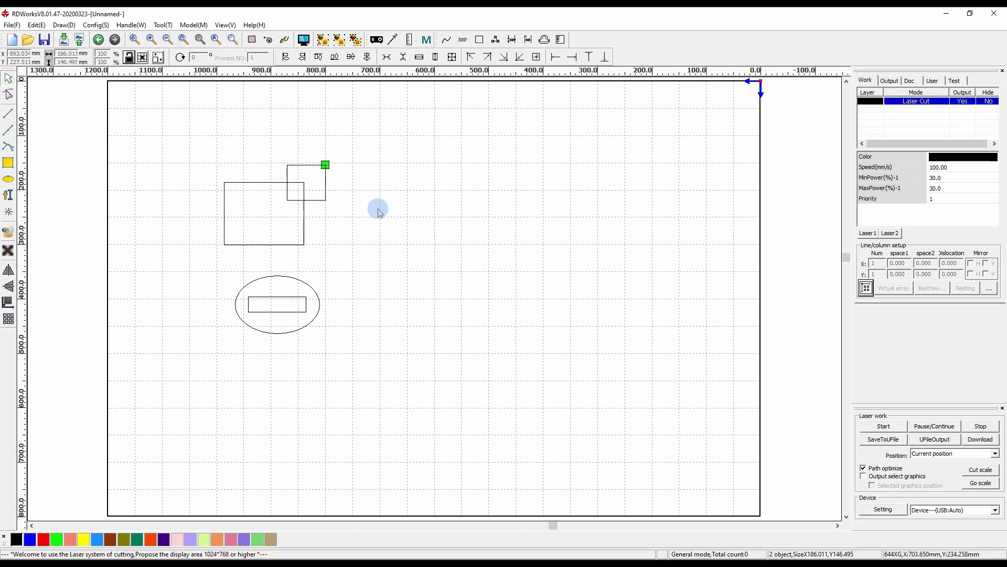
pyautogui.click(297, 204)
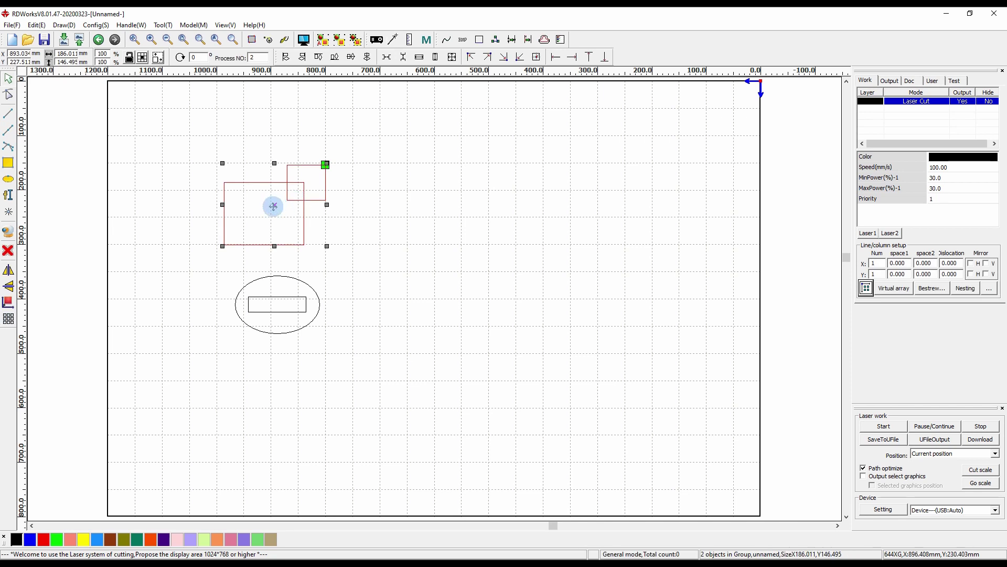
pyautogui.moveTo(272, 205); pyautogui.dragTo(439, 209)
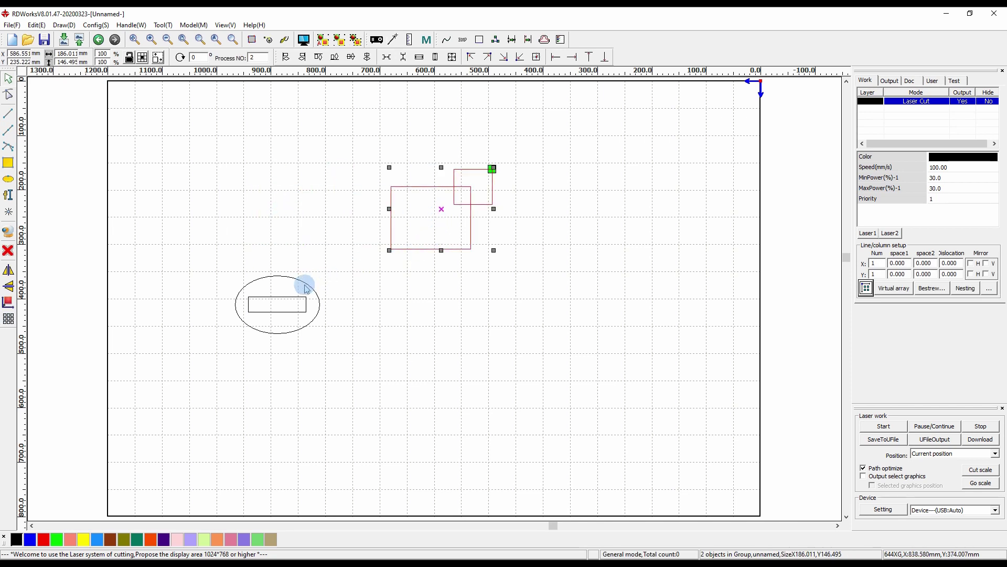
# Group the overlapping rectangles with the ellipse group and move the combined group to about X 952, Y 251 mm
pyautogui.keyDown('shift'); pyautogui.click(299, 303); pyautogui.keyUp('shift')
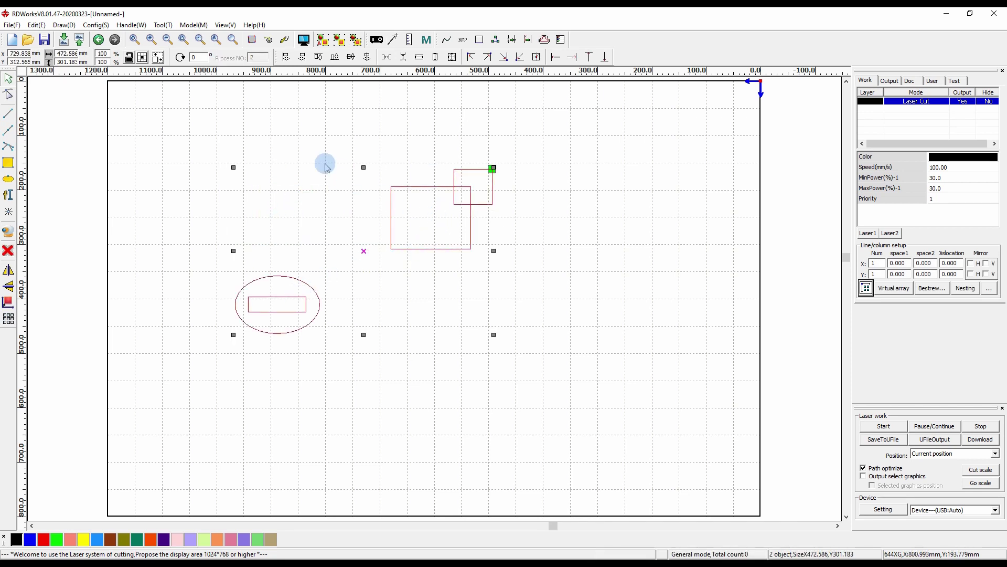
pyautogui.click(339, 46)
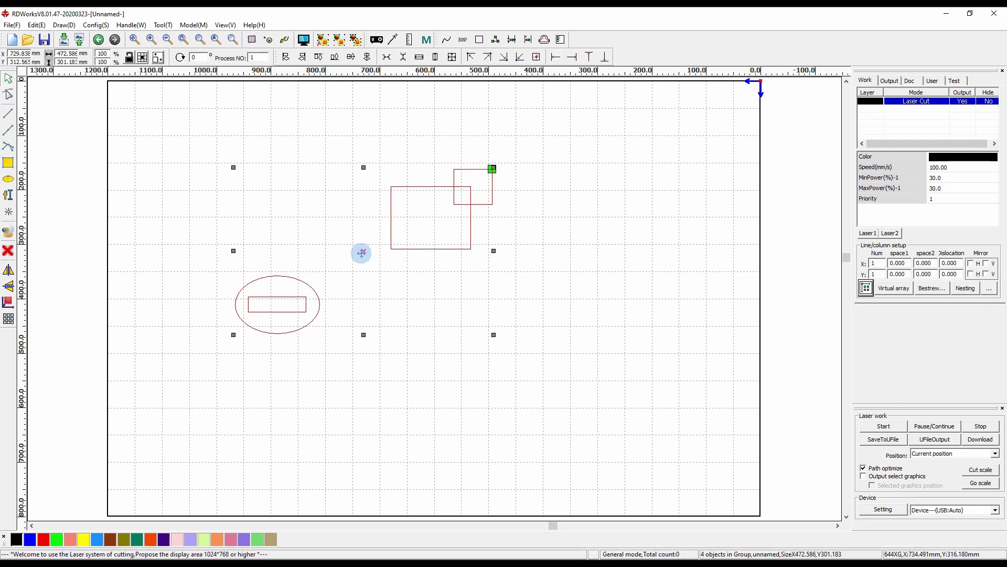
pyautogui.moveTo(361, 252)
pyautogui.mouseDown()
pyautogui.moveTo(481, 331)
pyautogui.moveTo(242, 217)
pyautogui.mouseUp()
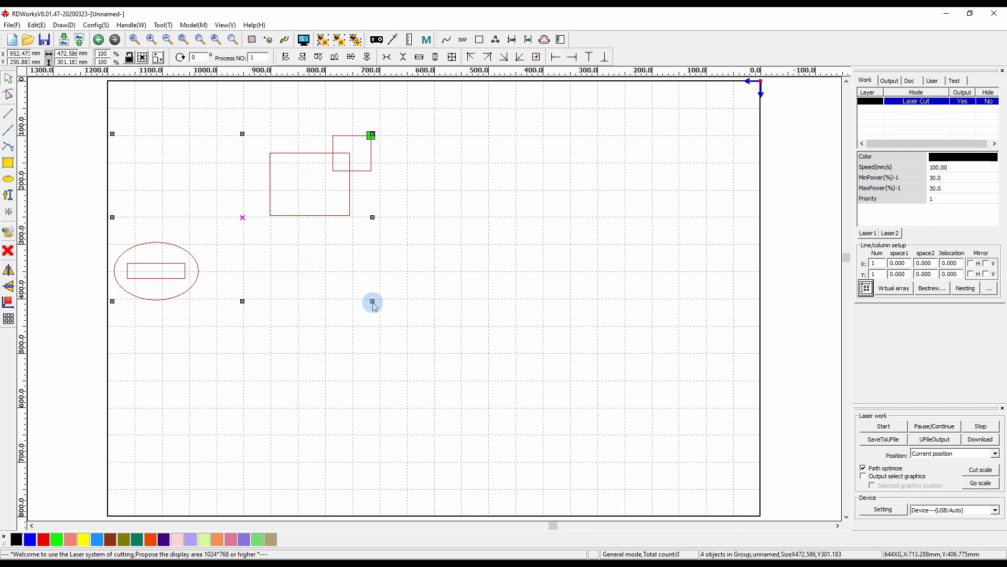
# Scale the combined group down proportionally to about 265 by 169 mm and clear the selection
pyautogui.moveTo(373, 303); pyautogui.dragTo(283, 227)
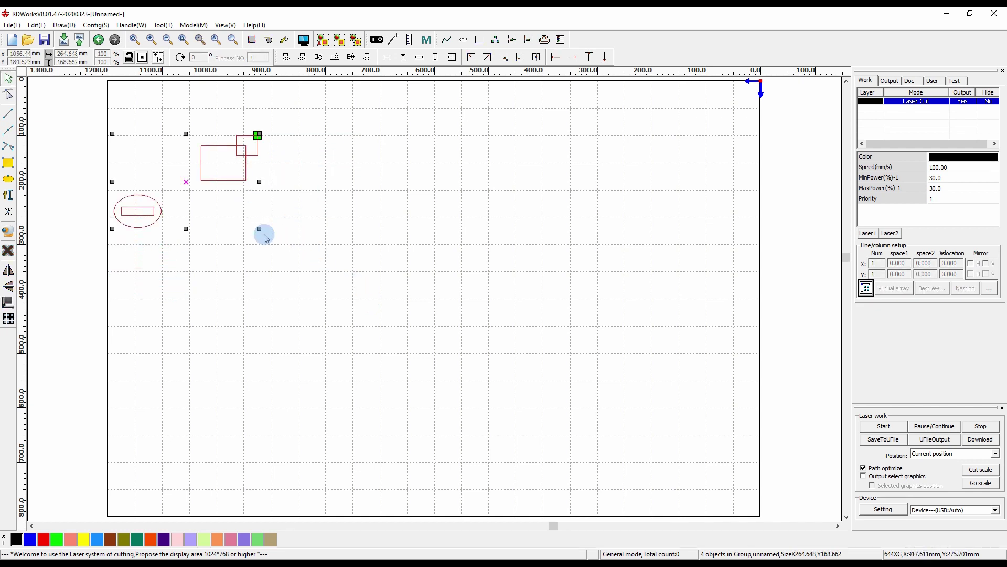
pyautogui.click(323, 286)
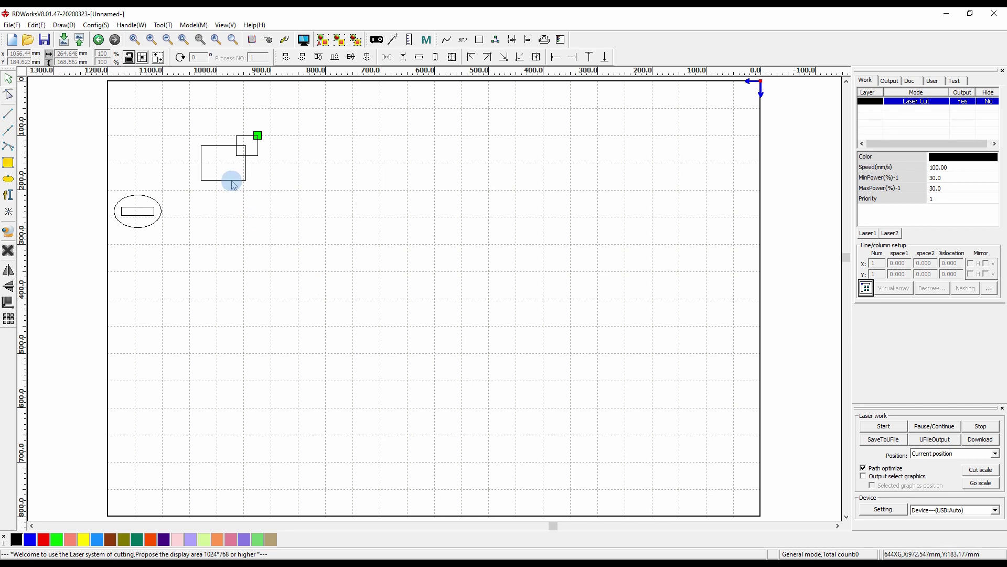
# Ungroup all nested groups in the combined group and select its shapes individually to check the separation
pyautogui.click(234, 184)
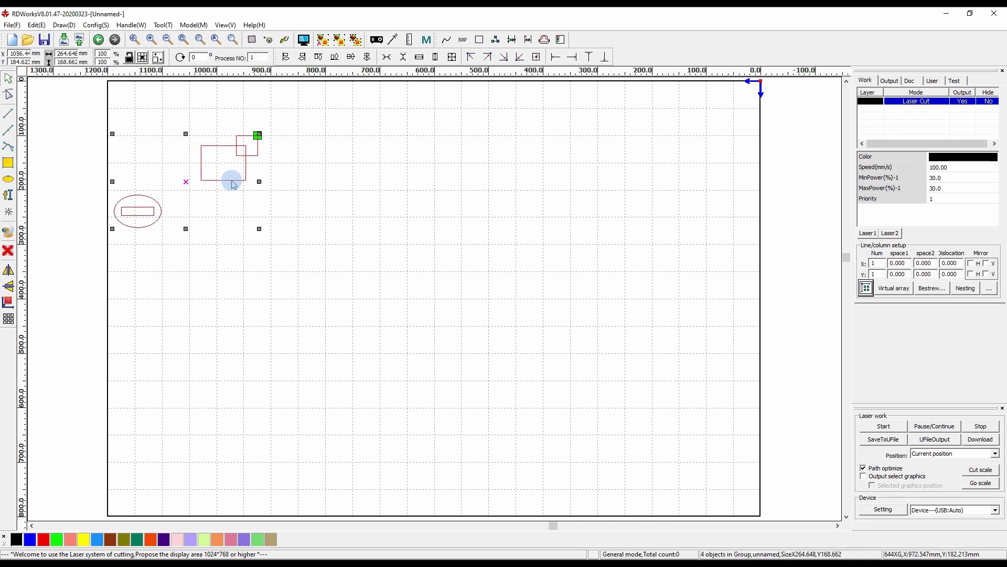
pyautogui.click(341, 41)
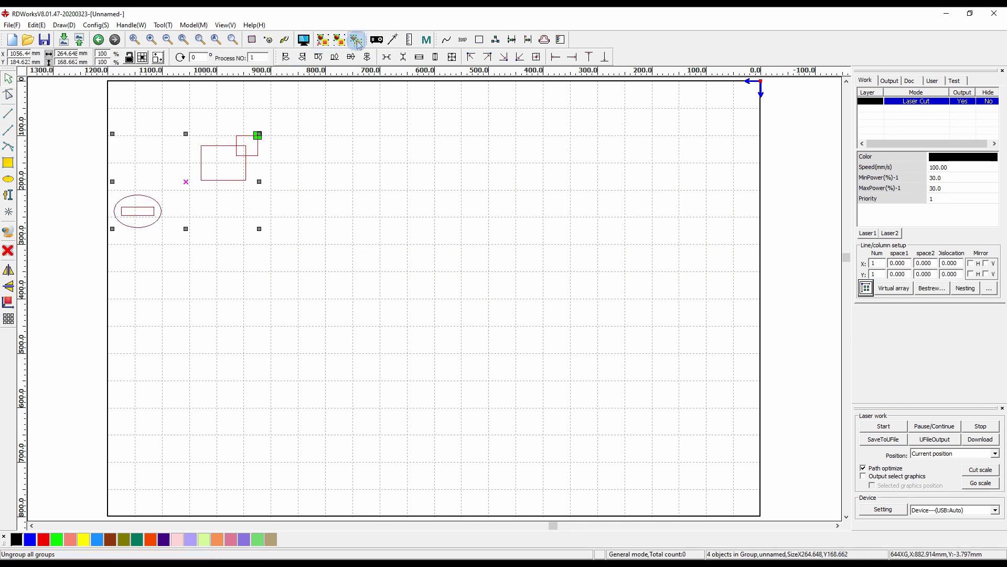
pyautogui.click(308, 219)
pyautogui.click(257, 158)
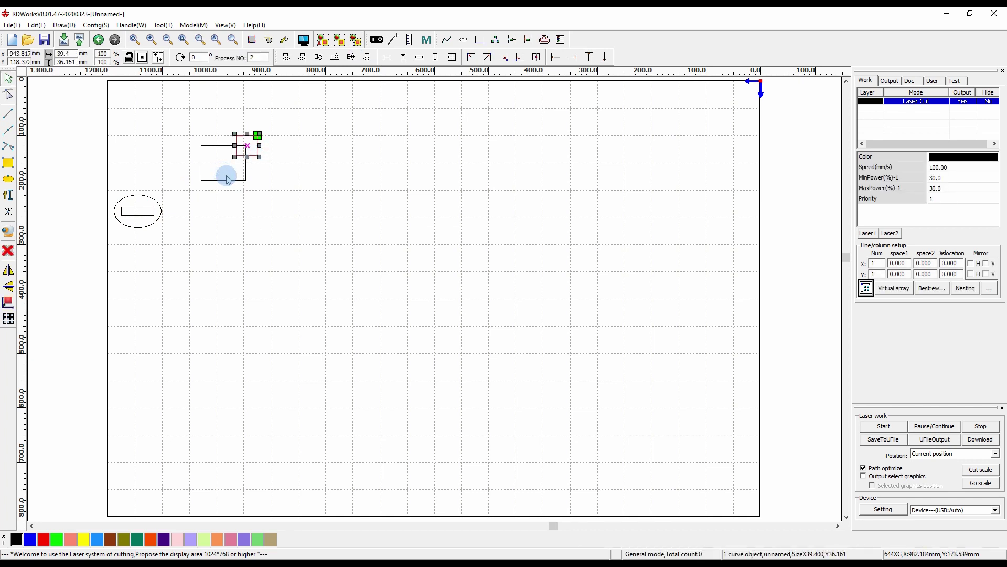
pyautogui.click(204, 188)
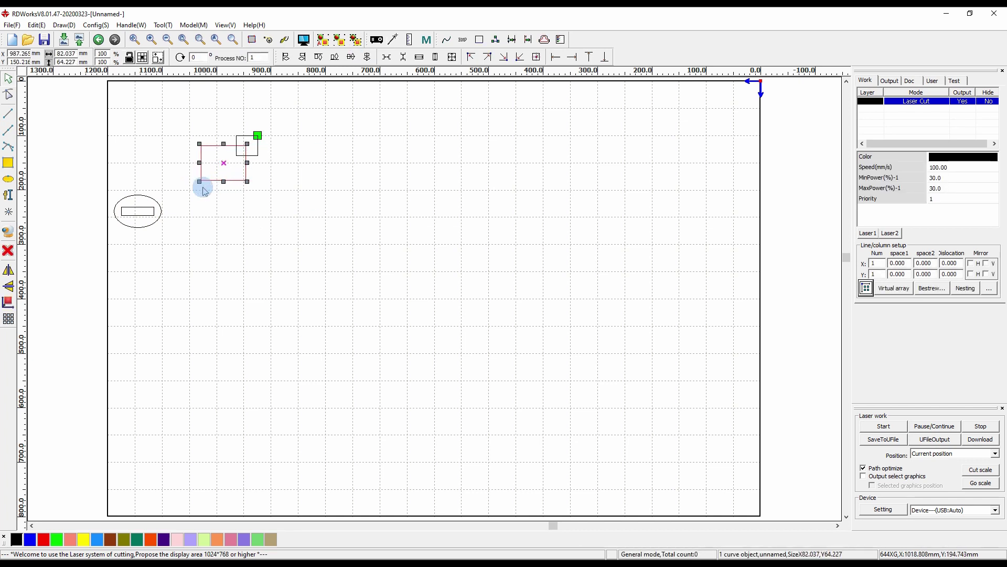
pyautogui.click(149, 208)
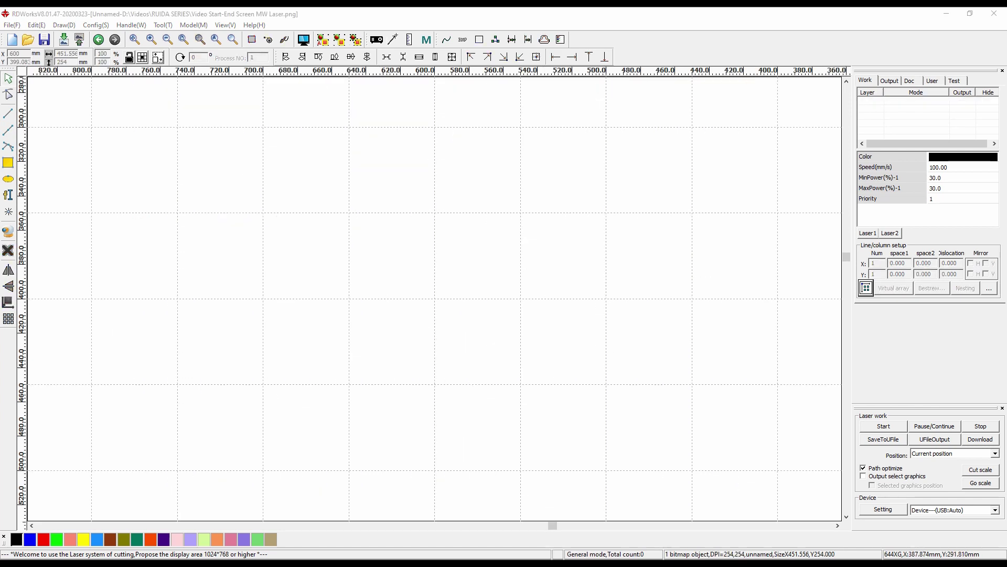
# Import the Video Start-End Screen MW Laser image from the RUIDA SERIES folder and preview its laser output
pyautogui.click(65, 42)
pyautogui.scroll(-3, 419, 368)
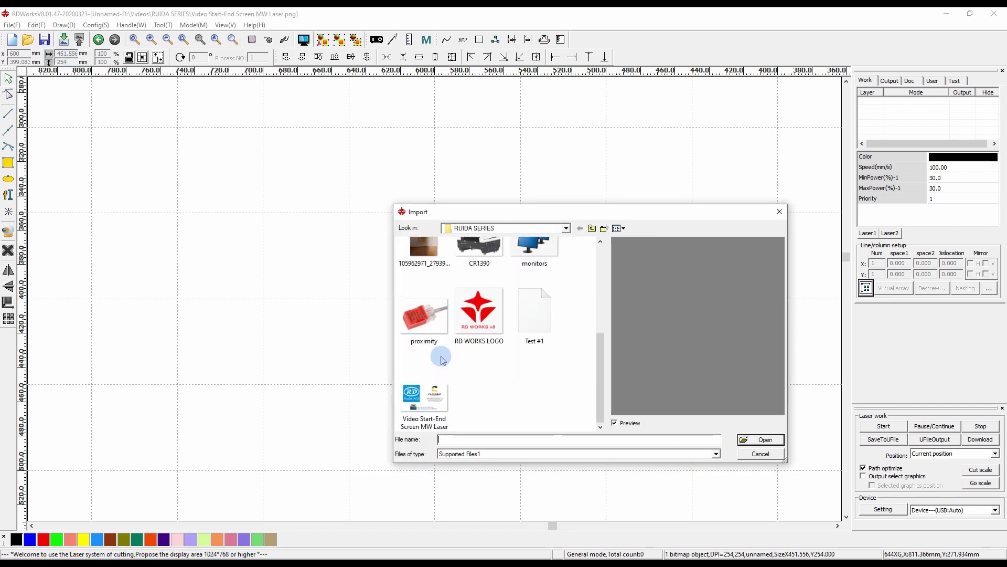
pyautogui.click(428, 405)
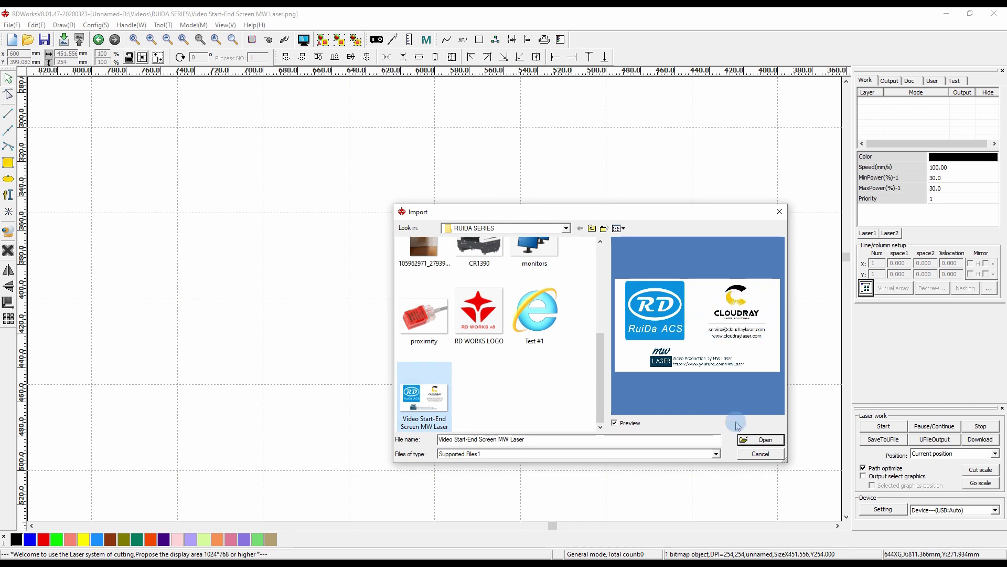
pyautogui.click(762, 440)
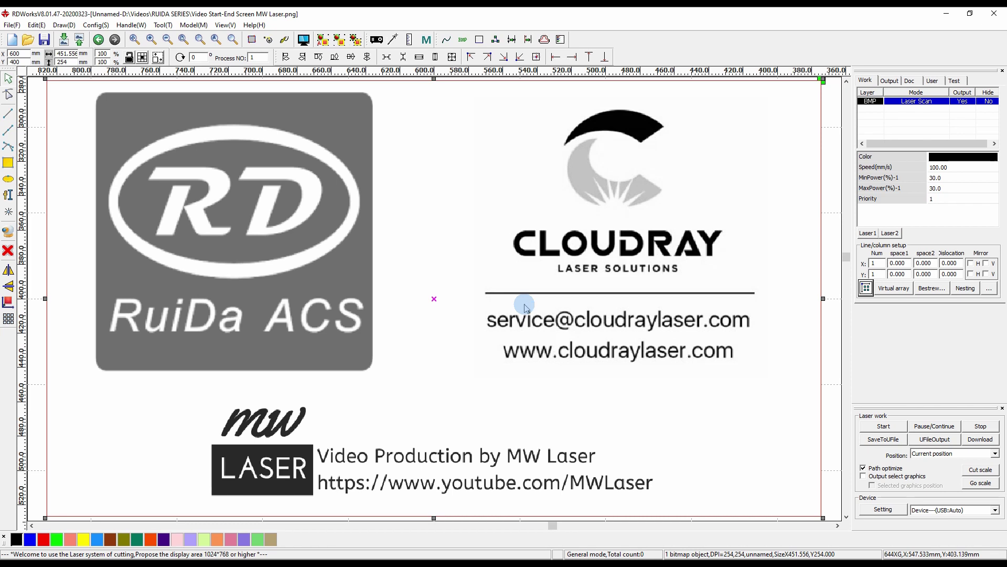
pyautogui.click(304, 41)
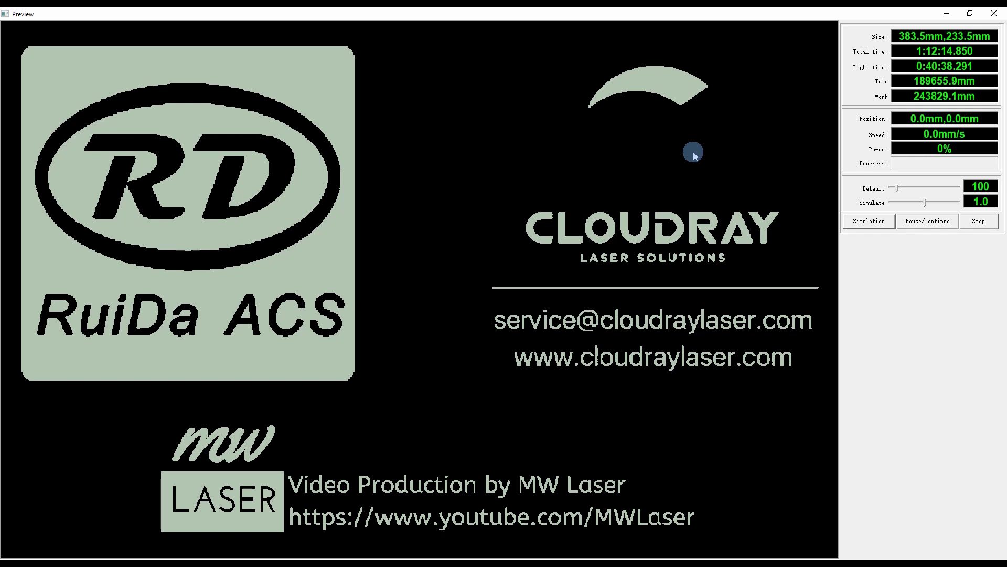
pyautogui.click(993, 14)
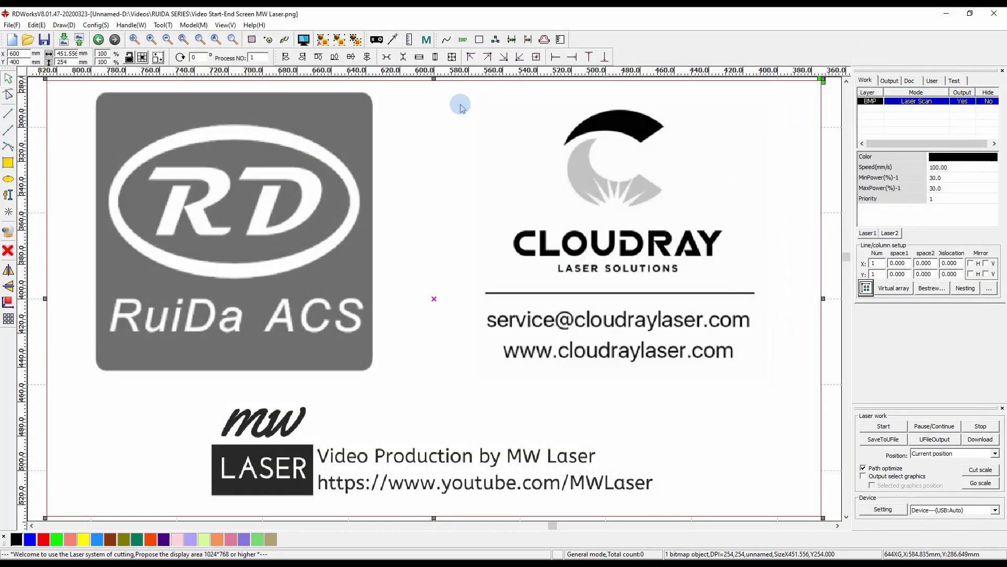
# Set the bitmap's output resolution to 254 pixels/inch with Dot graphic dithering and apply it to the view
pyautogui.click(463, 40)
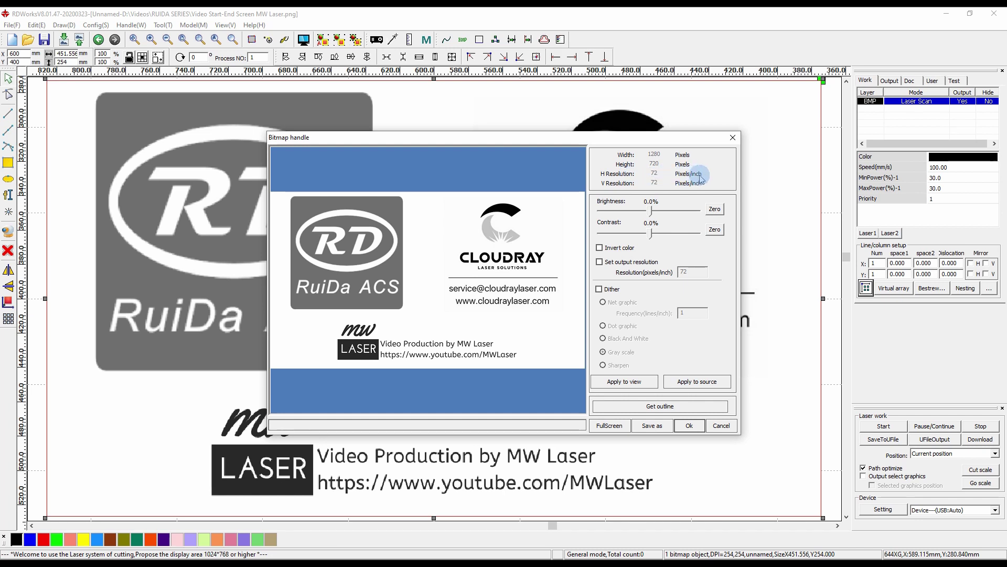
pyautogui.click(600, 262)
pyautogui.doubleClick(691, 272)
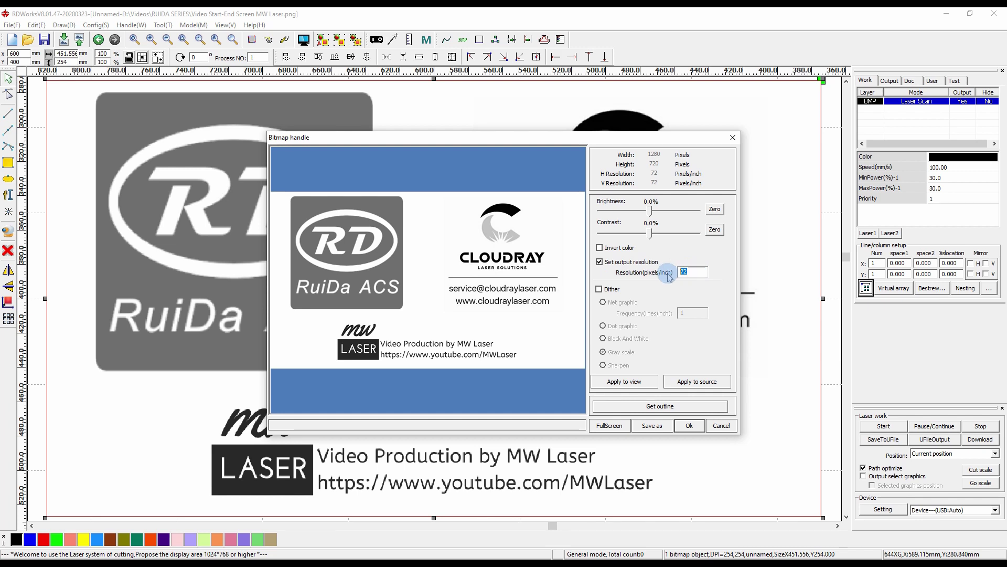
pyautogui.write('254')
pyautogui.click(600, 290)
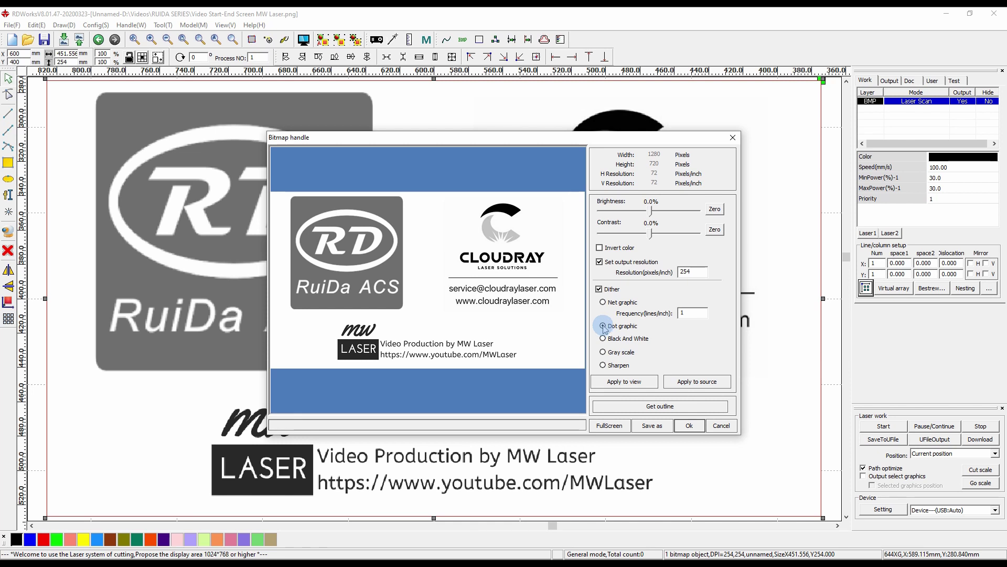
pyautogui.scroll(4, 502, 234)
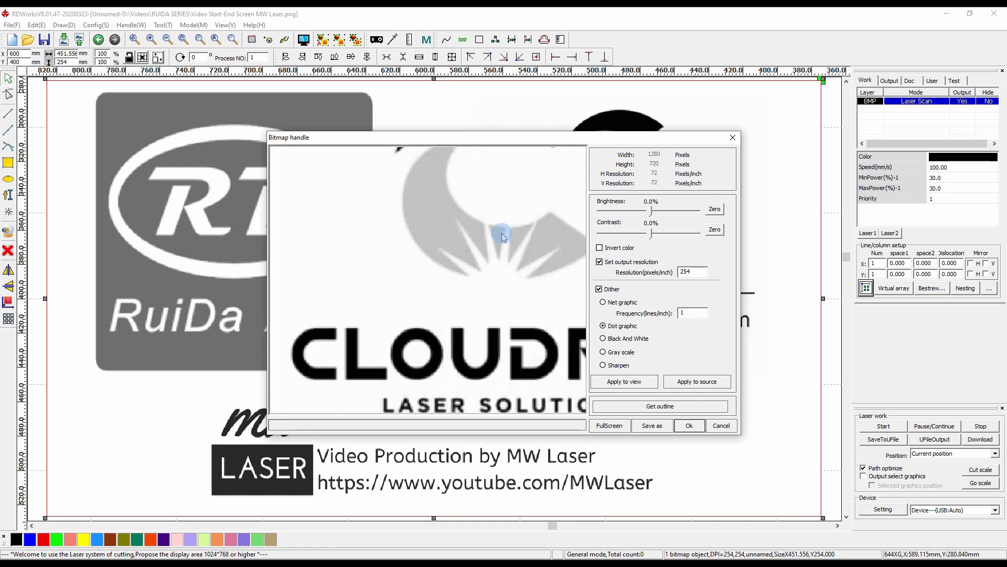
pyautogui.scroll(2, 502, 236)
pyautogui.click(626, 383)
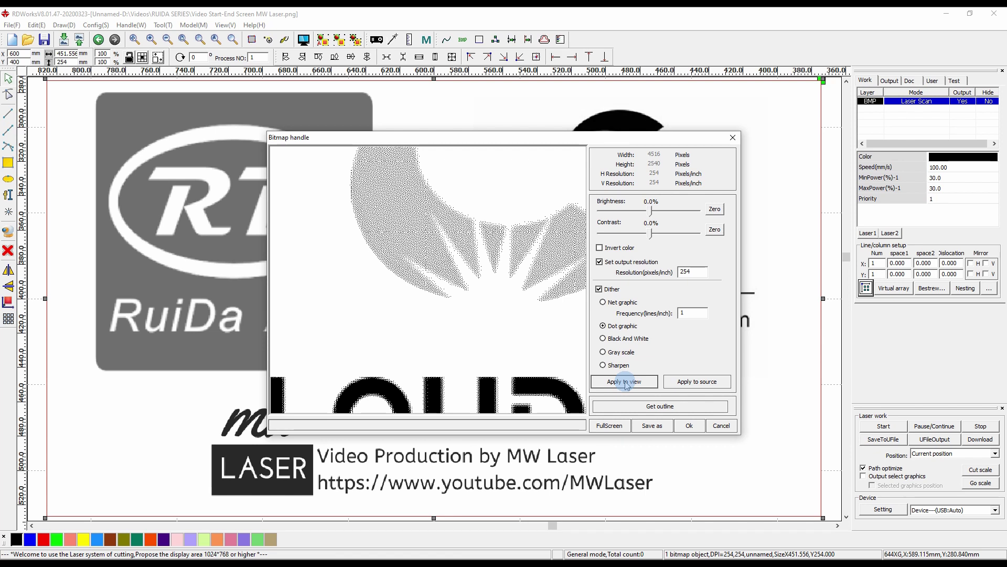
# Inspect the dithered dots, apply the bitmap settings to the source image, and preview the laser output again
pyautogui.scroll(3, 479, 266)
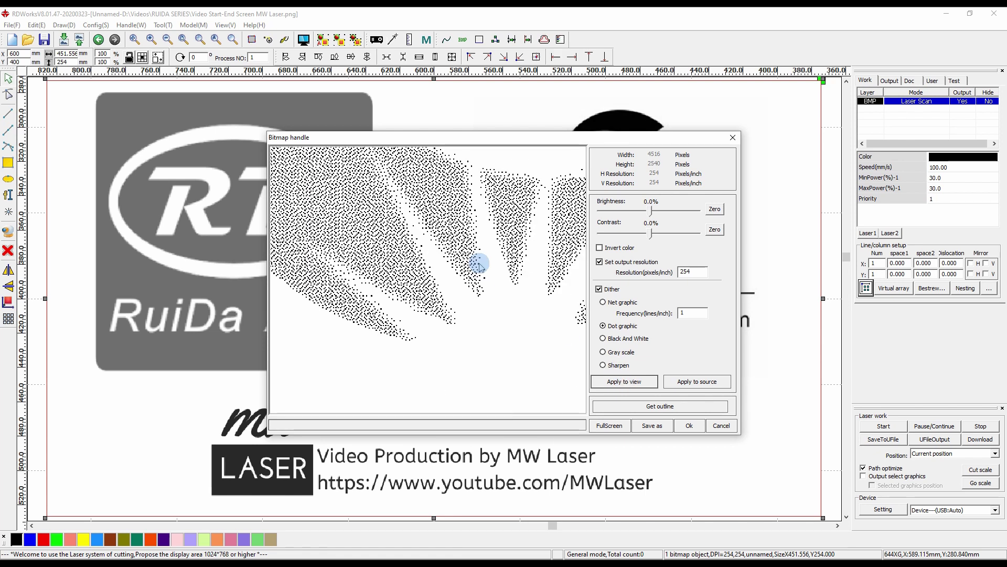
pyautogui.scroll(-4, 480, 266)
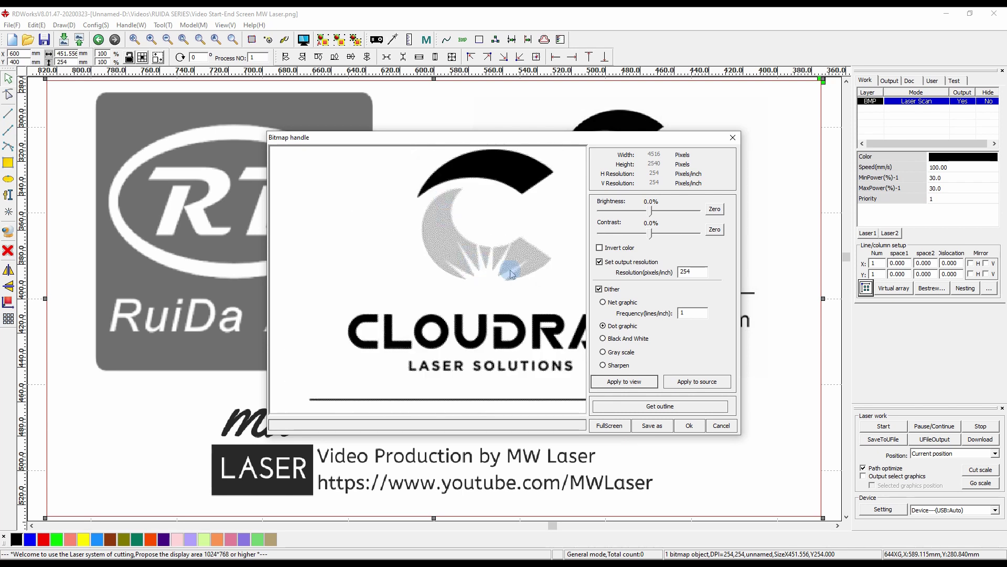
pyautogui.scroll(3, 510, 165)
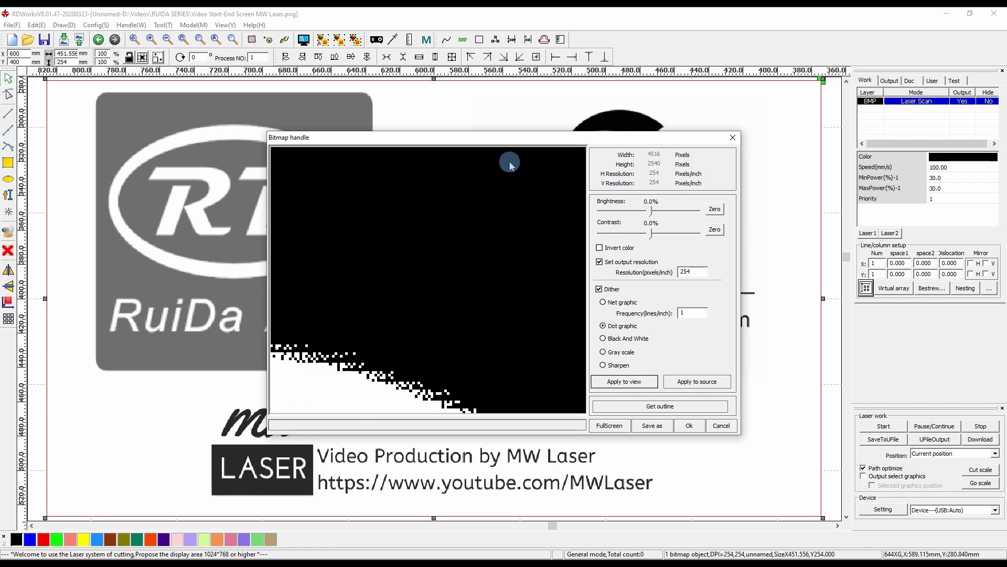
pyautogui.scroll(-6, 490, 227)
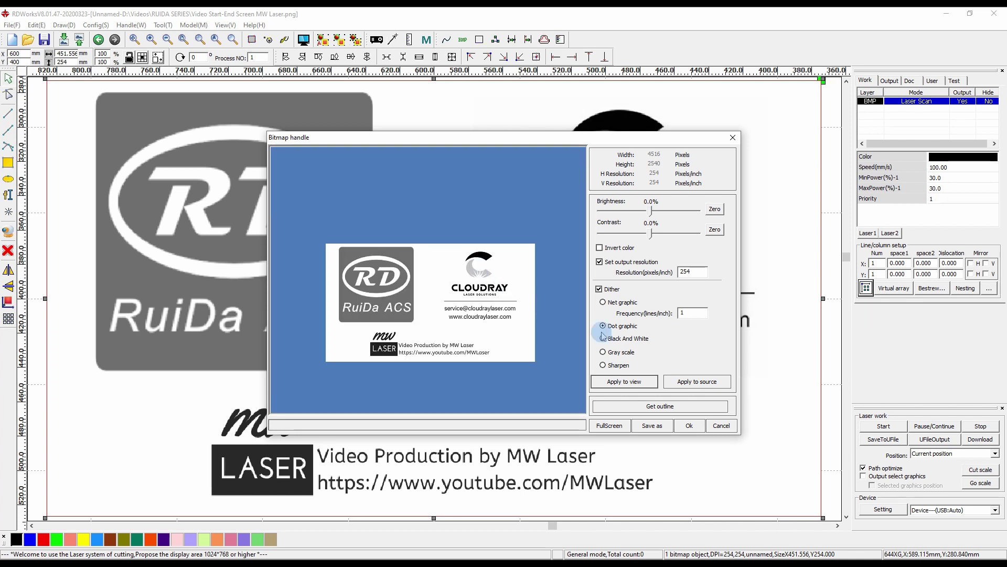
pyautogui.click(694, 382)
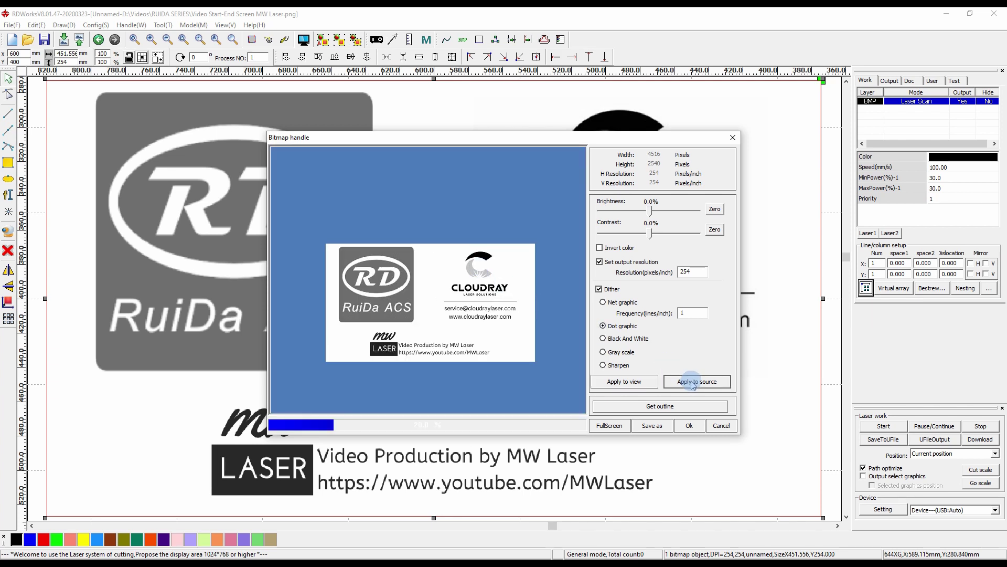
pyautogui.click(689, 427)
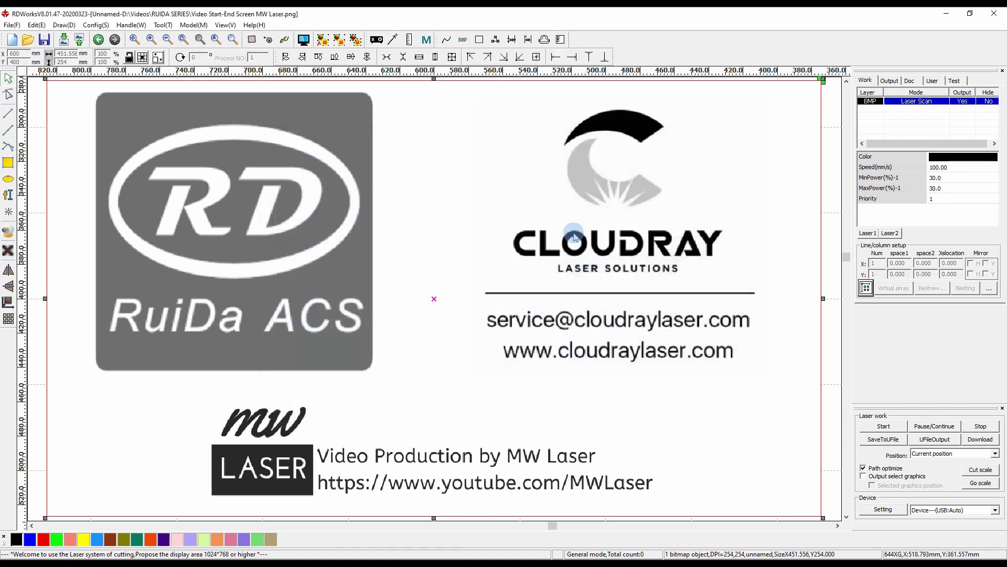
pyautogui.click(304, 42)
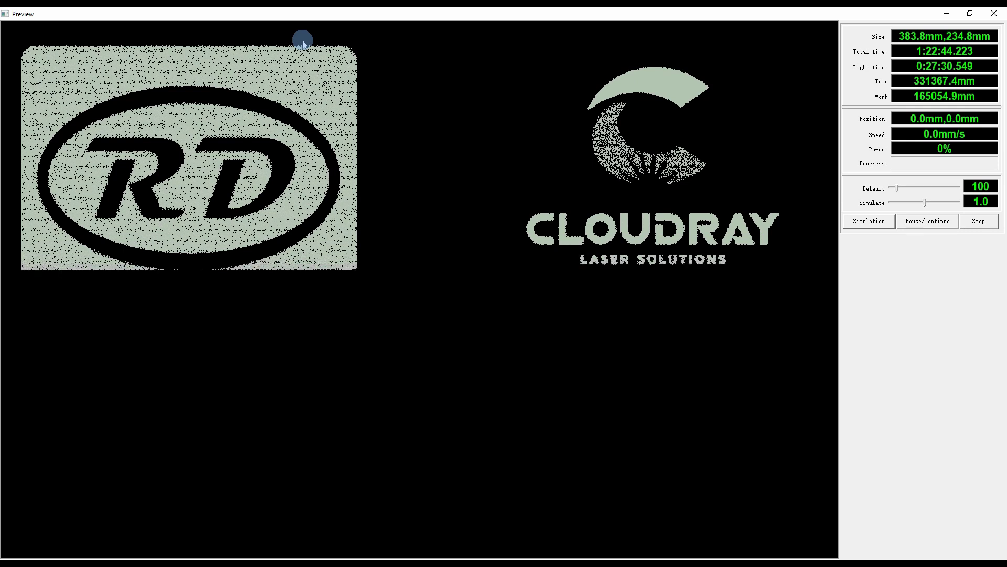
pyautogui.click(994, 14)
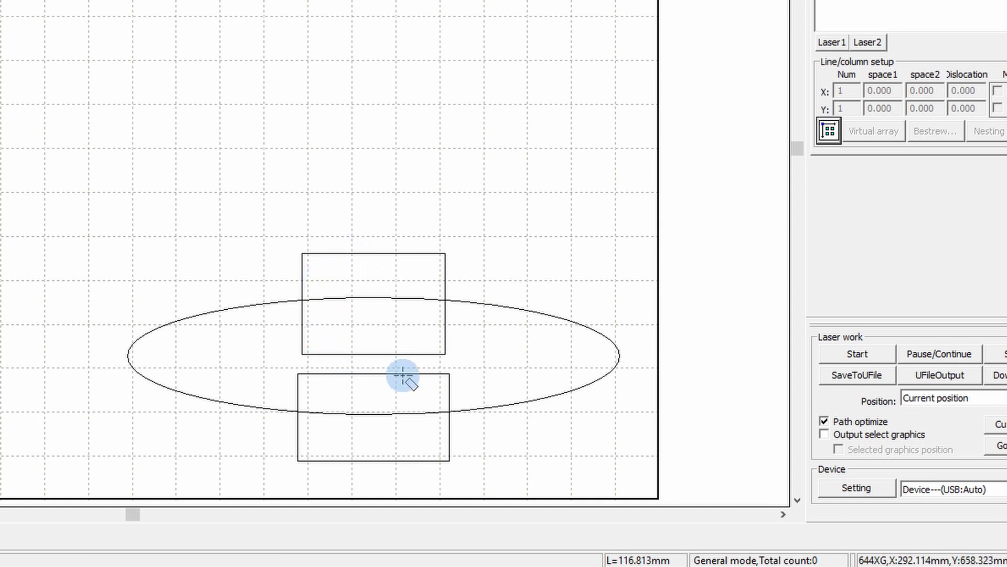
# Measure the vertical gap between the upper and lower rectangles
pyautogui.scroll(5, 394, 381)
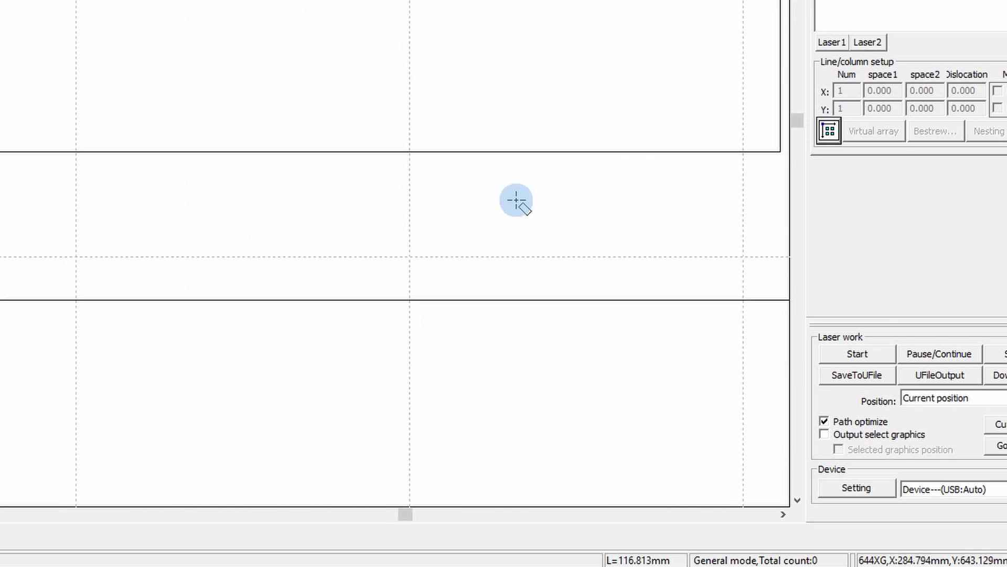
pyautogui.click(526, 154)
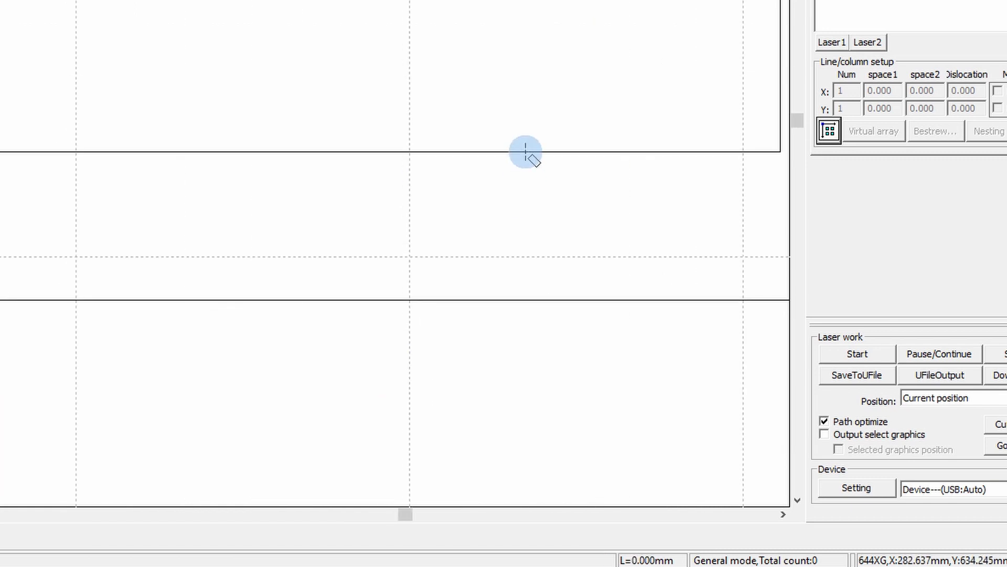
pyautogui.moveTo(525, 215); pyautogui.dragTo(529, 300)
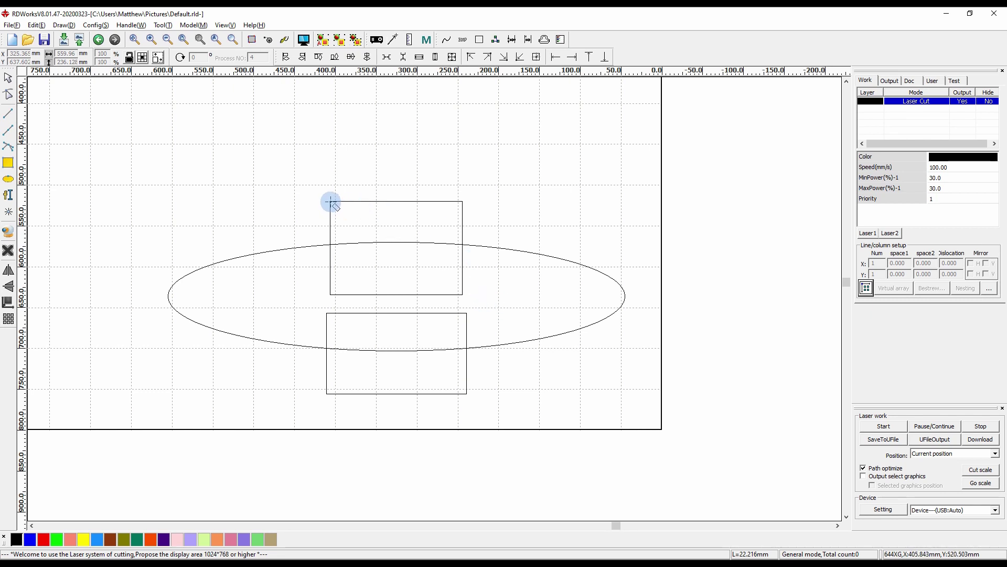
# Measure the width and height of areas around the upper rectangle, and a horizontal distance to the right of it
pyautogui.moveTo(330, 201); pyautogui.dragTo(601, 393)
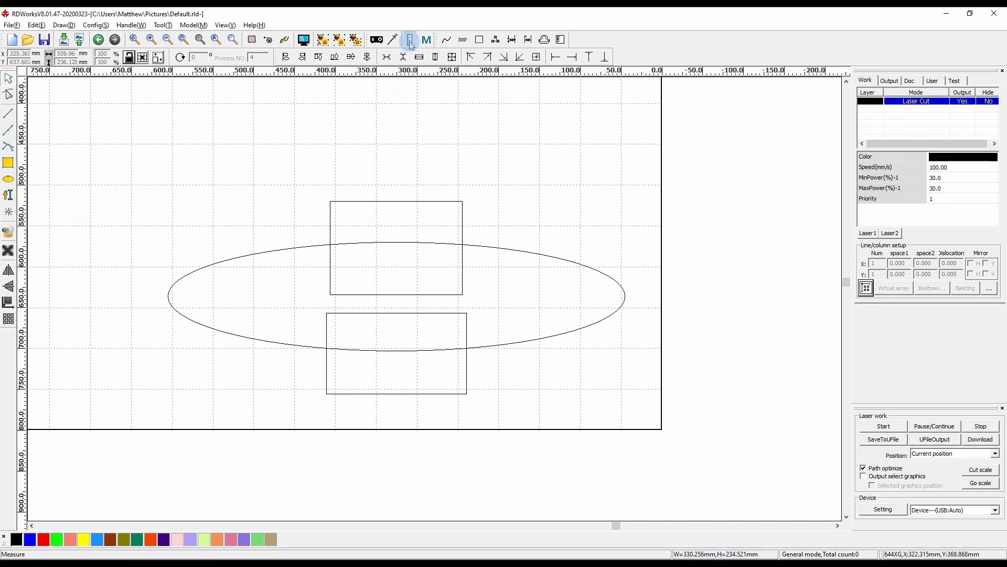
pyautogui.moveTo(527, 122); pyautogui.dragTo(635, 234)
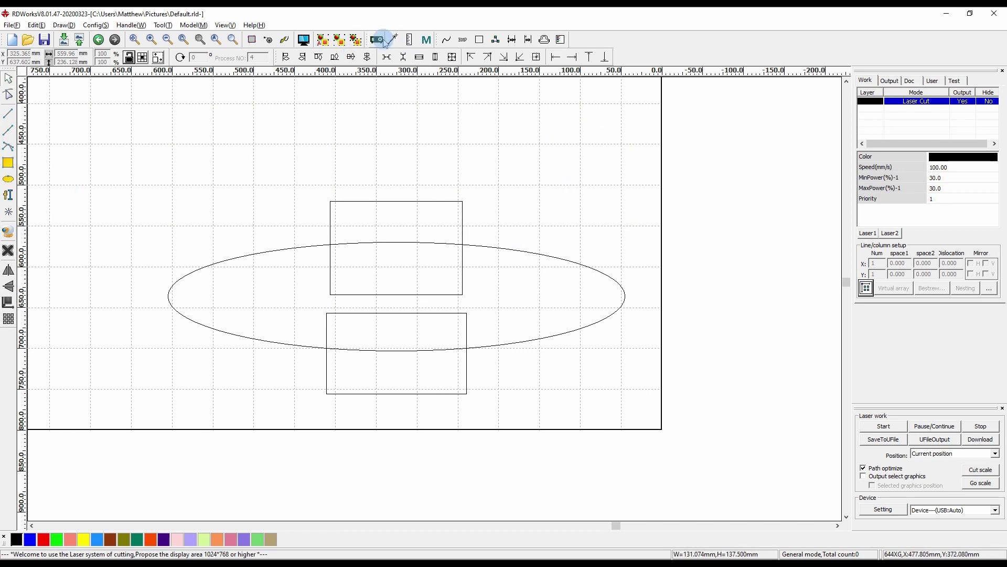
pyautogui.click(412, 41)
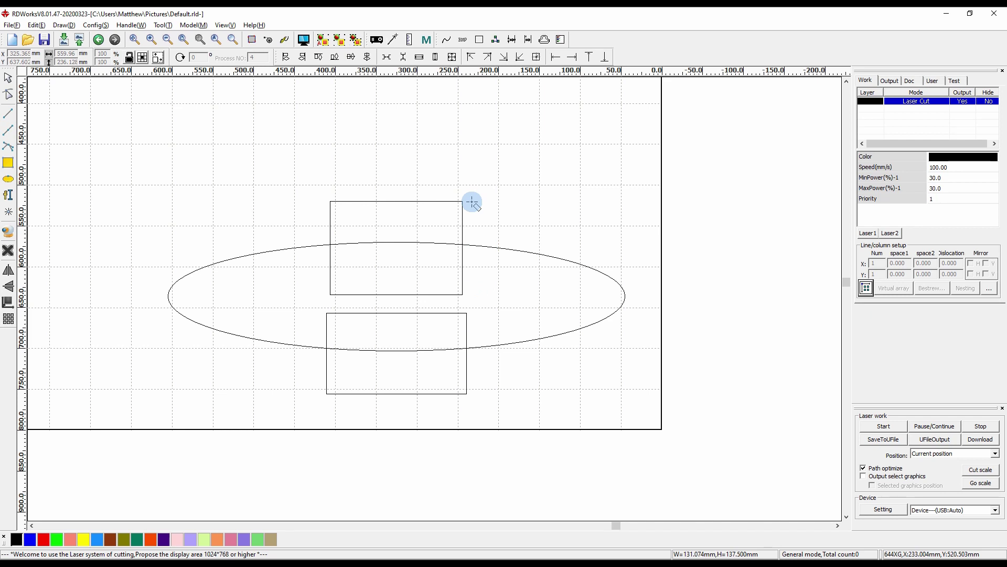
pyautogui.moveTo(472, 203); pyautogui.dragTo(633, 203)
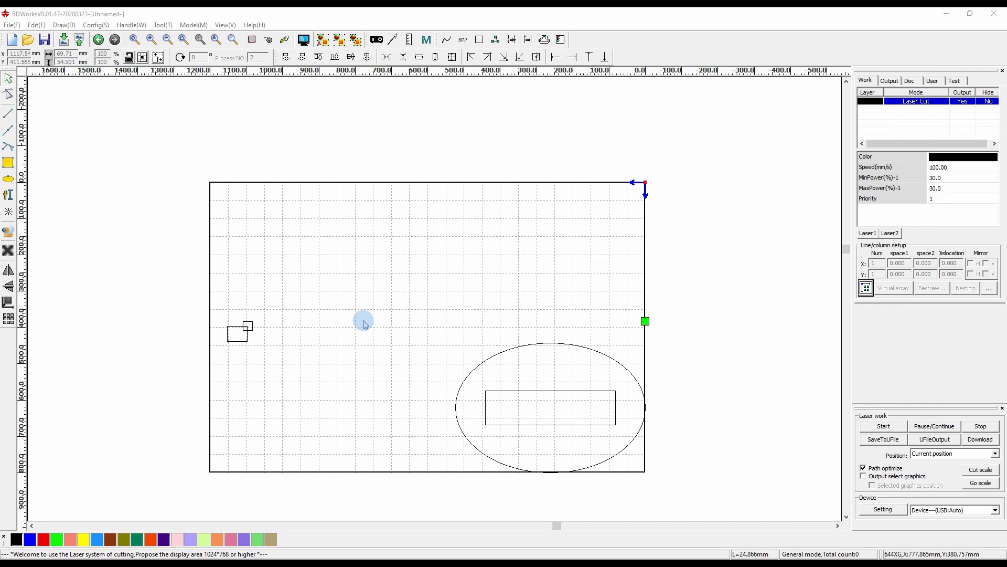
# Align the two small overlapping rectangles to each corner of the work area in turn, finishing at its center
pyautogui.moveTo(217, 310); pyautogui.dragTo(301, 377)
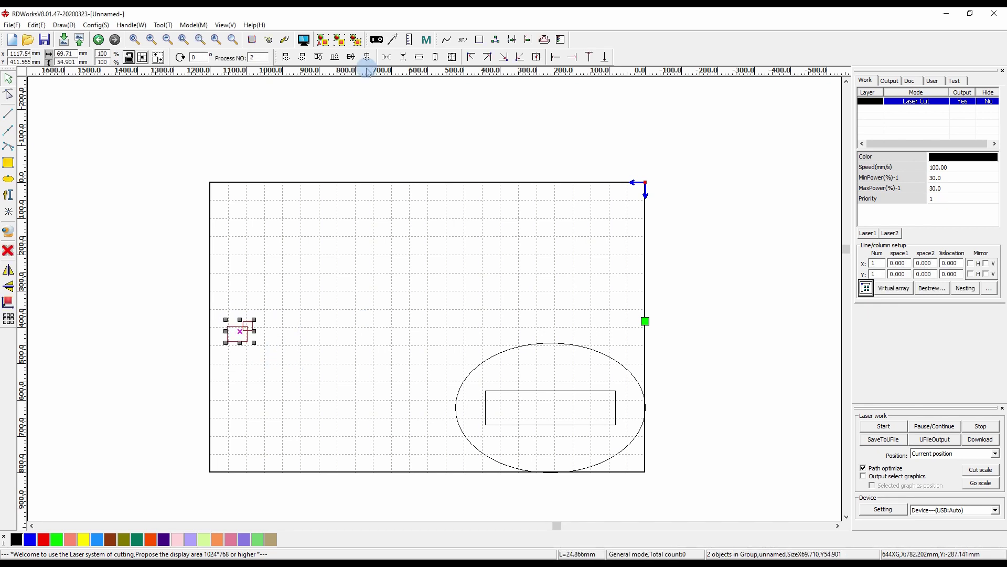
pyautogui.click(471, 58)
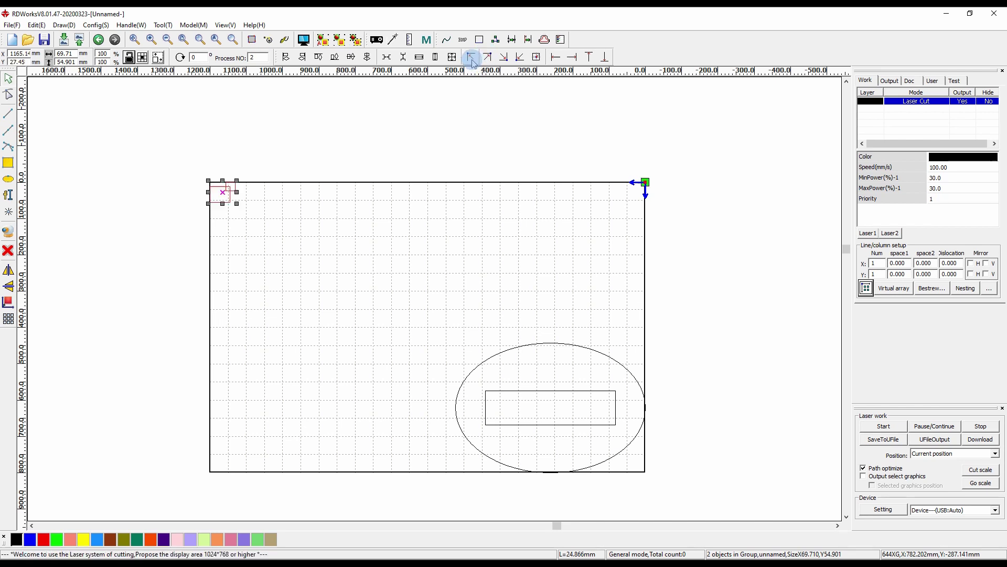
pyautogui.click(504, 58)
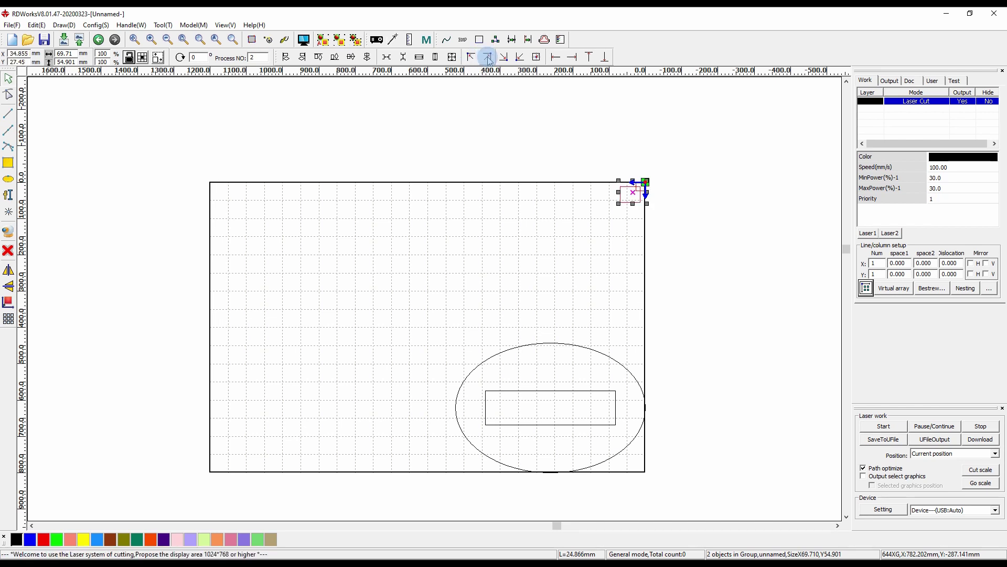
pyautogui.click(504, 58)
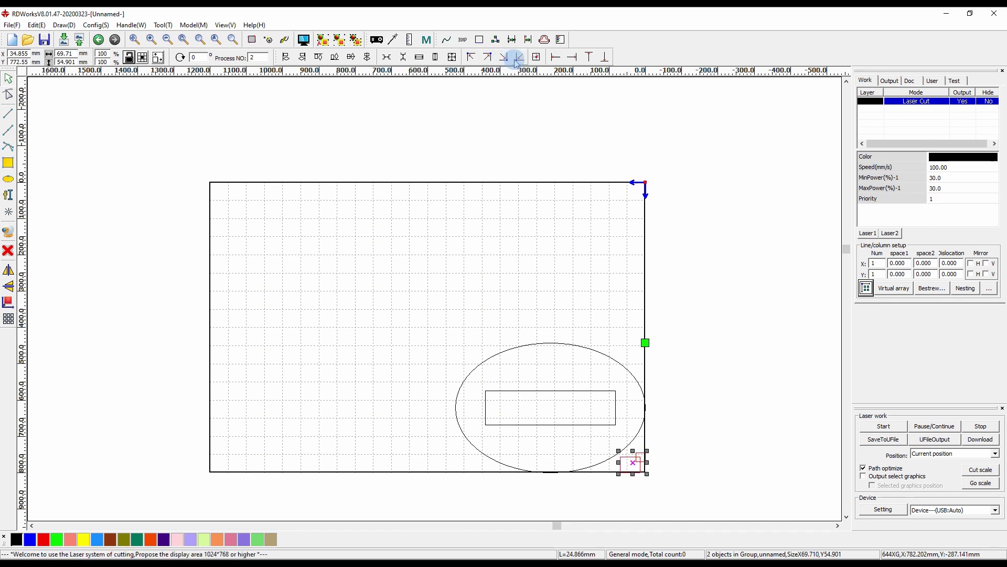
pyautogui.click(519, 59)
pyautogui.click(536, 58)
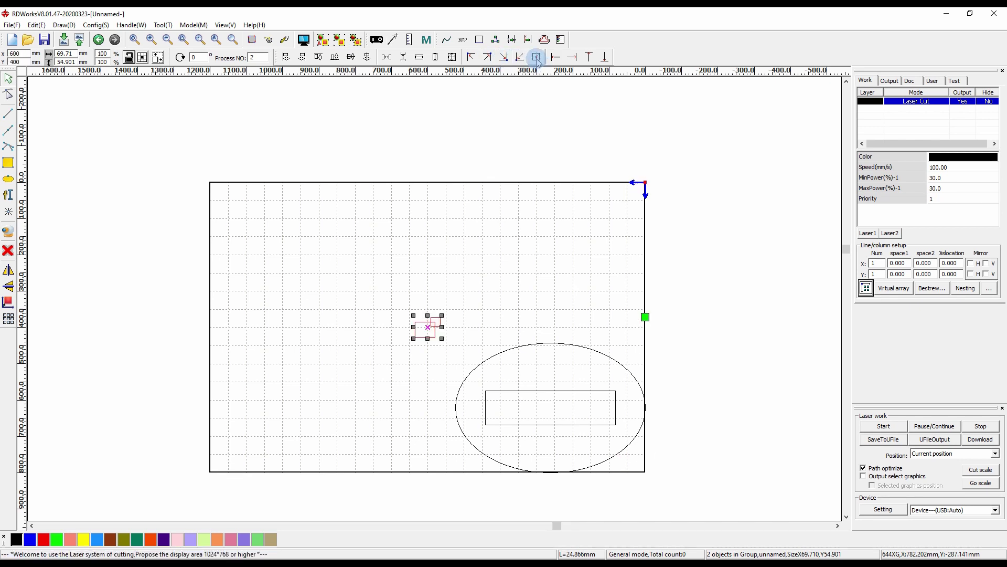
# Try centering the grouped ellipse and long rectangle on the work area, and undo the move
pyautogui.click(558, 250)
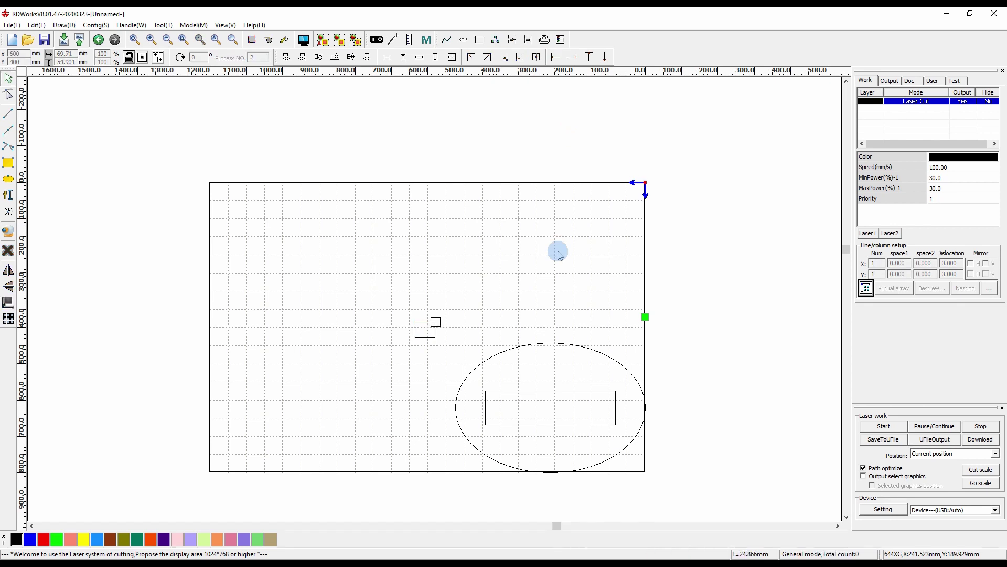
pyautogui.click(527, 344)
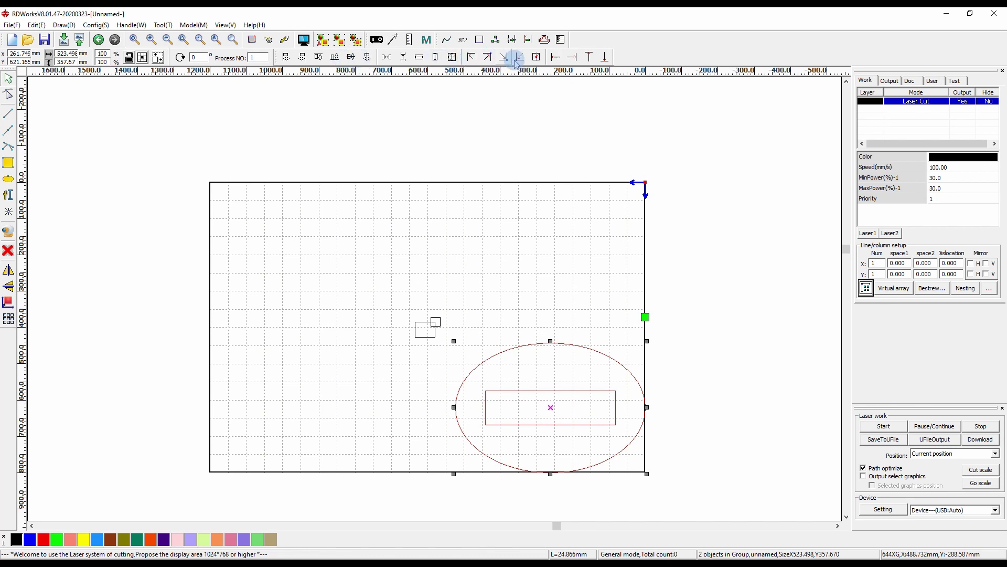
pyautogui.click(537, 59)
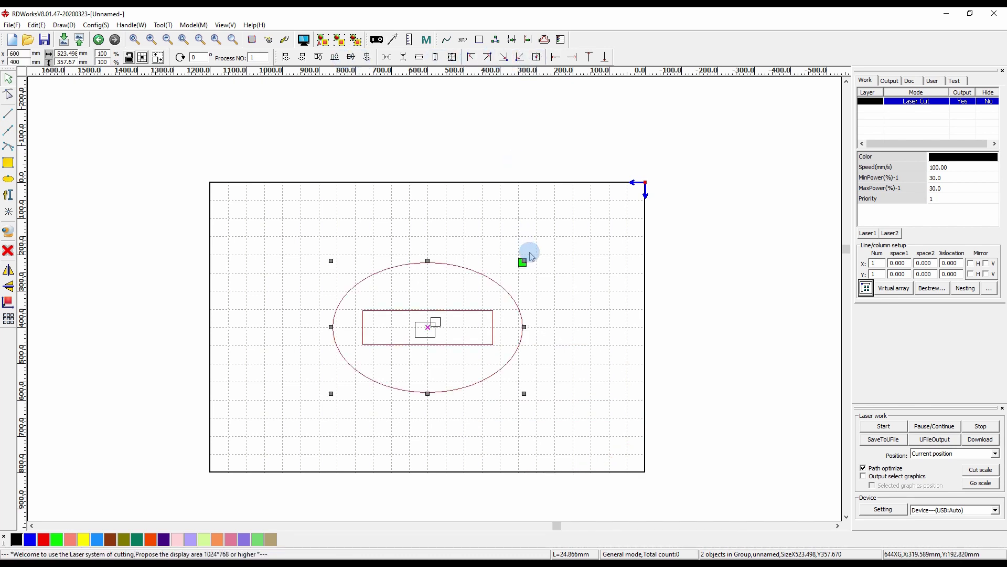
pyautogui.hotkey('ctrl', 'z')
# Center both groups together on the work area as a single selection, keeping their spacing, and deselect them
pyautogui.moveTo(346, 258); pyautogui.dragTo(727, 494)
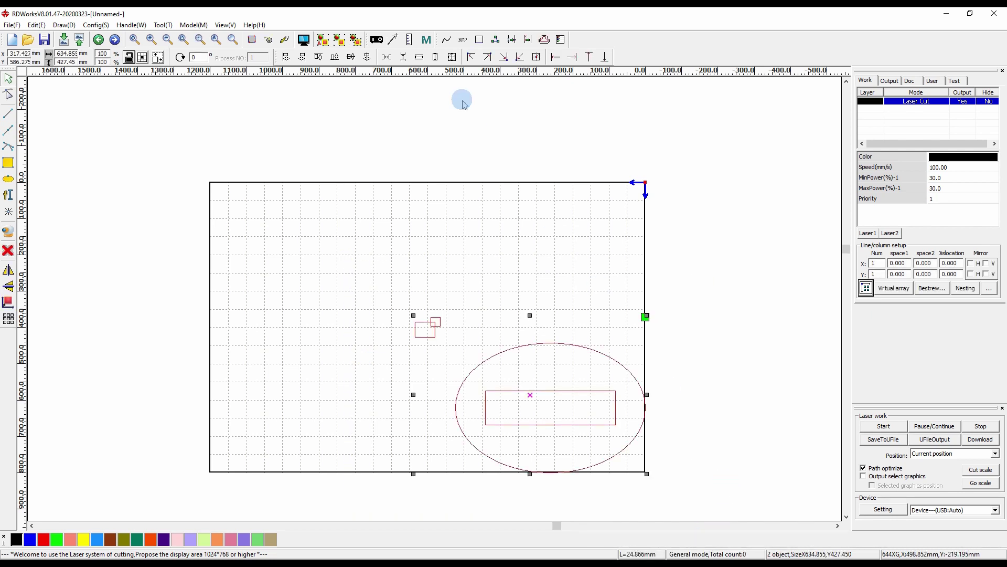
pyautogui.click(536, 59)
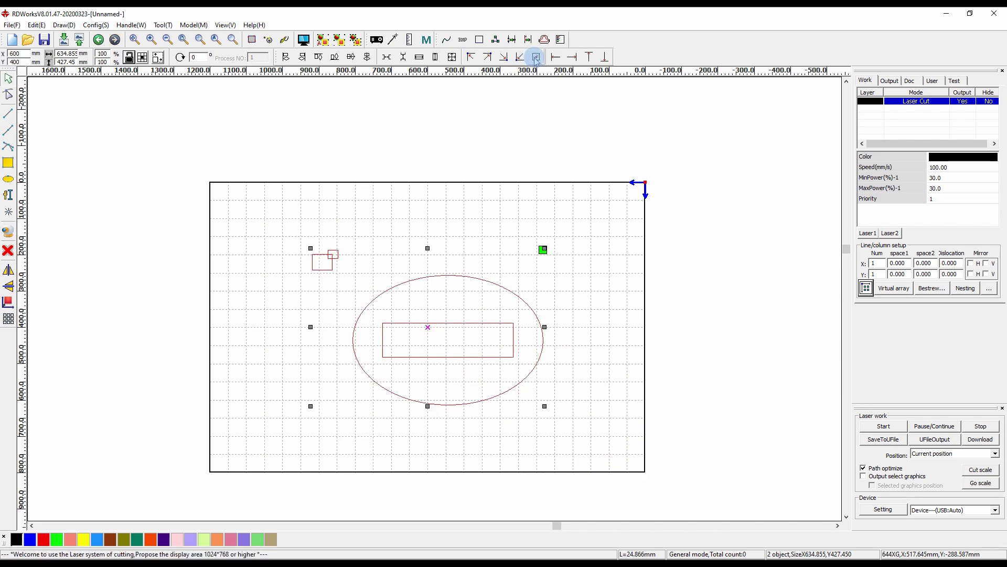
pyautogui.click(317, 241)
# Center the small rectangle pair and the ellipse group individually on the work area so they share one center
pyautogui.click(323, 258)
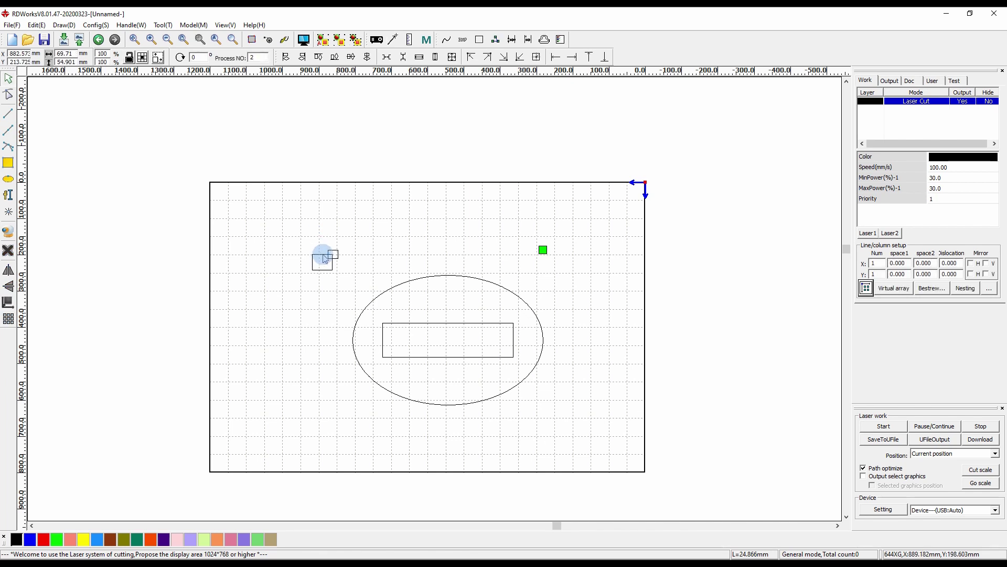
pyautogui.click(537, 58)
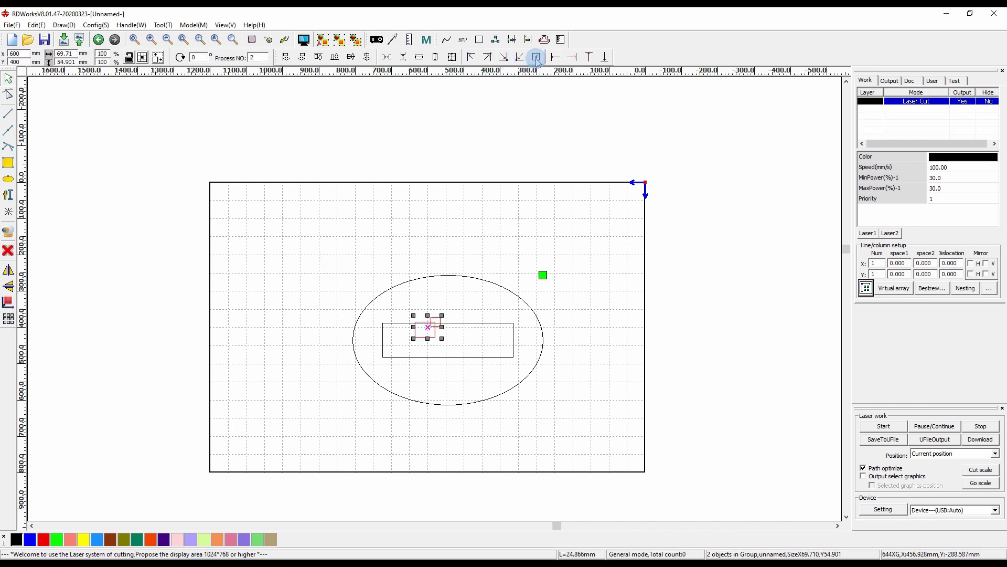
pyautogui.click(535, 367)
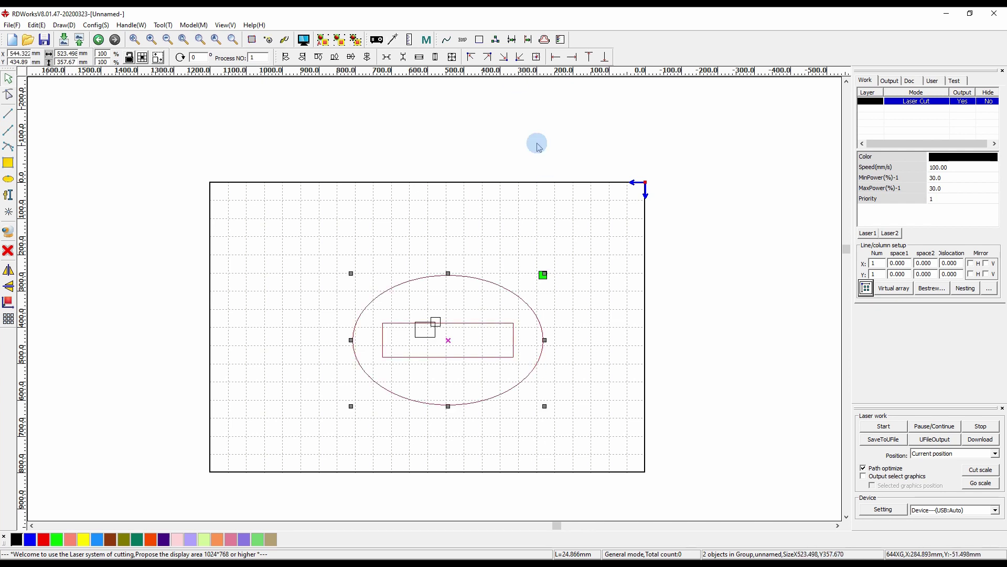
pyautogui.click(536, 56)
# Select both concentric groups together and align them to the upper-right corner of the work area
pyautogui.click(575, 309)
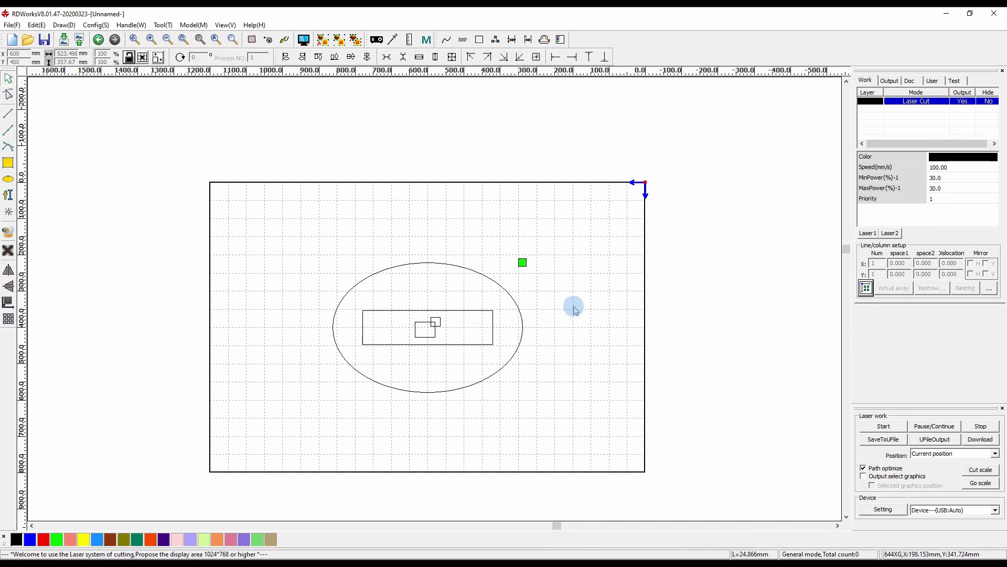
pyautogui.moveTo(301, 238); pyautogui.dragTo(591, 418)
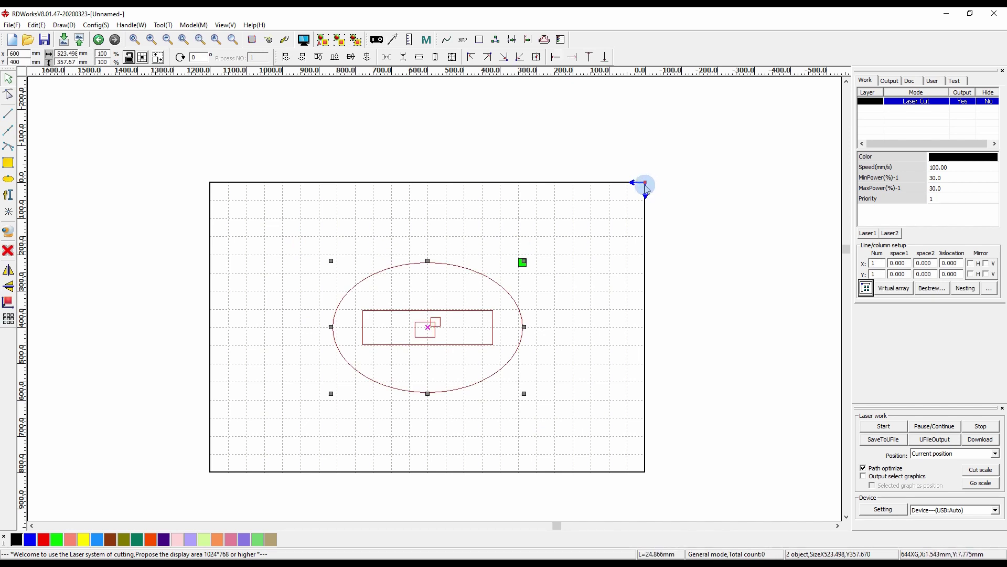
pyautogui.click(489, 58)
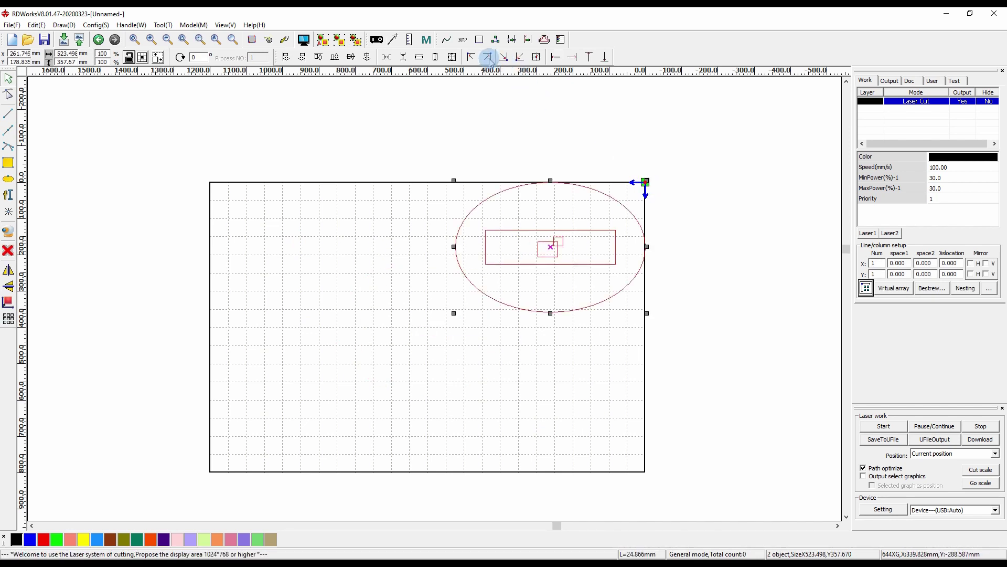